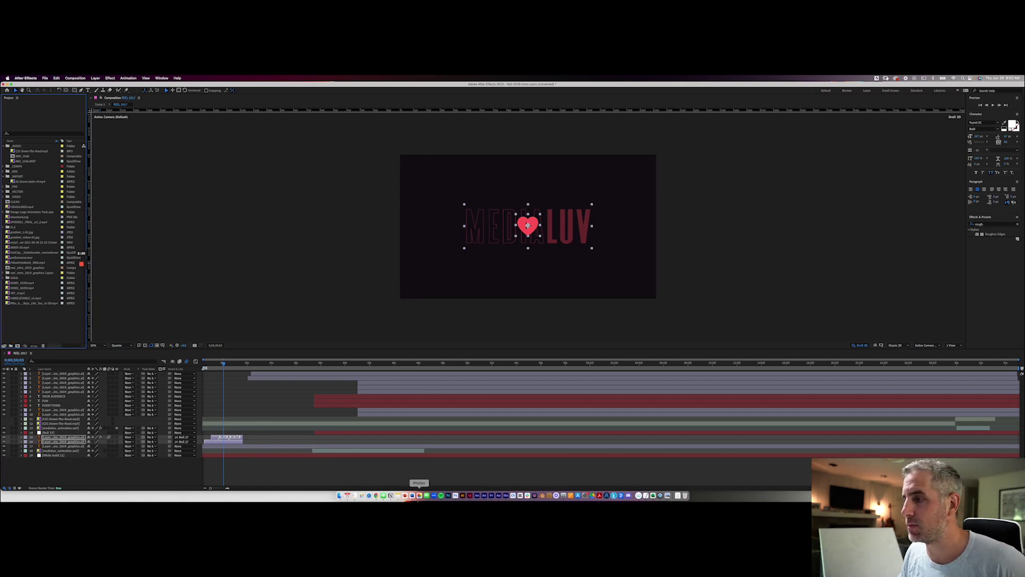
Step: Open the MEDIALUV graphics layer alone in the Layer panel, check a later frame, then return to REEL 2017
mouse_move(2, 243)
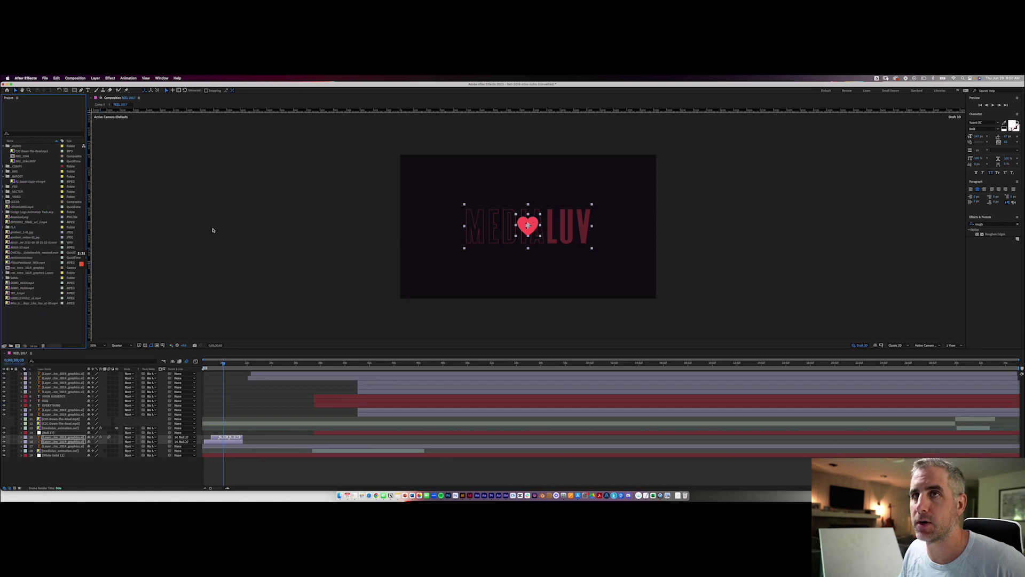
left_click(315, 171)
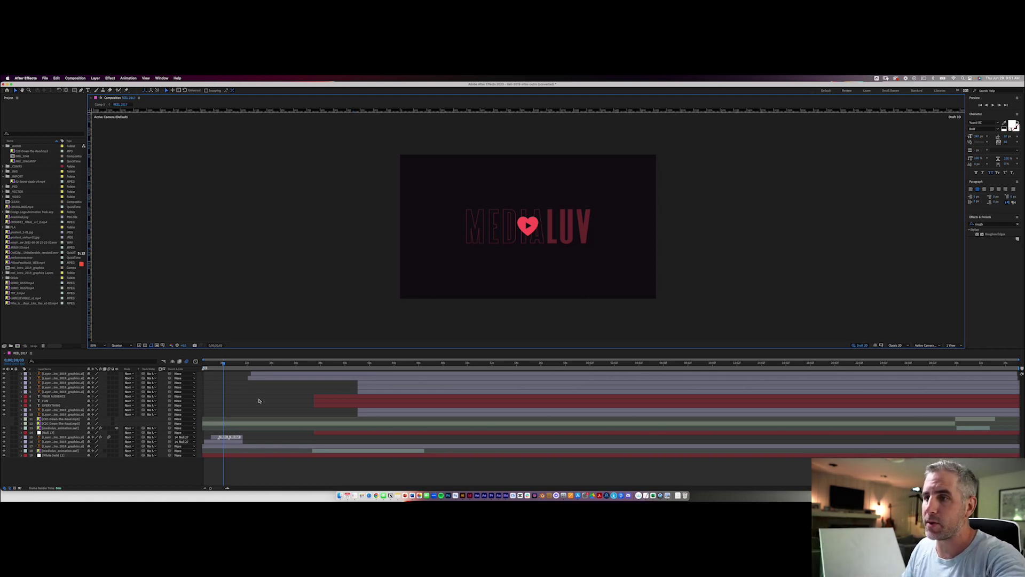
left_click(225, 443)
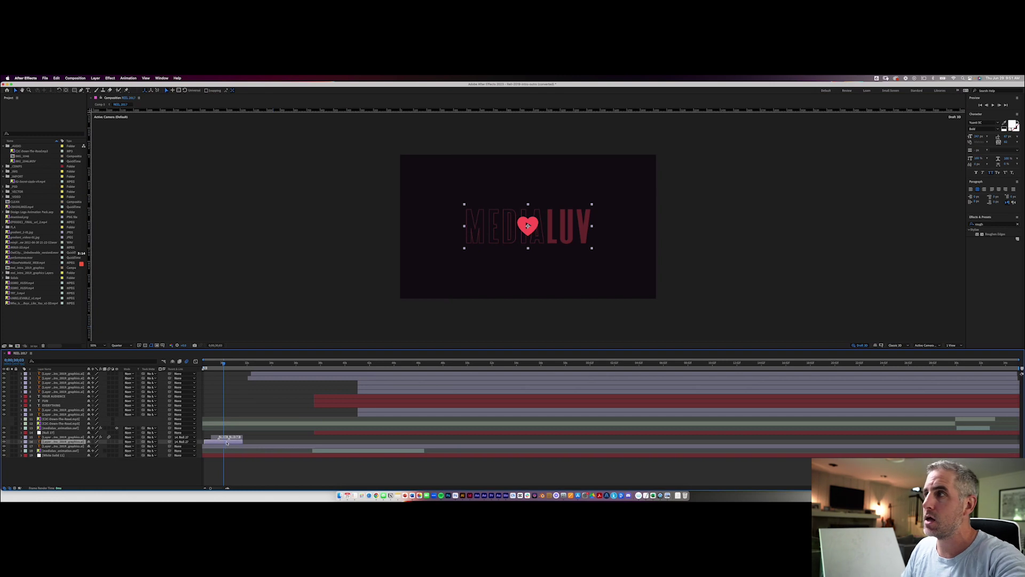
double_click(226, 442)
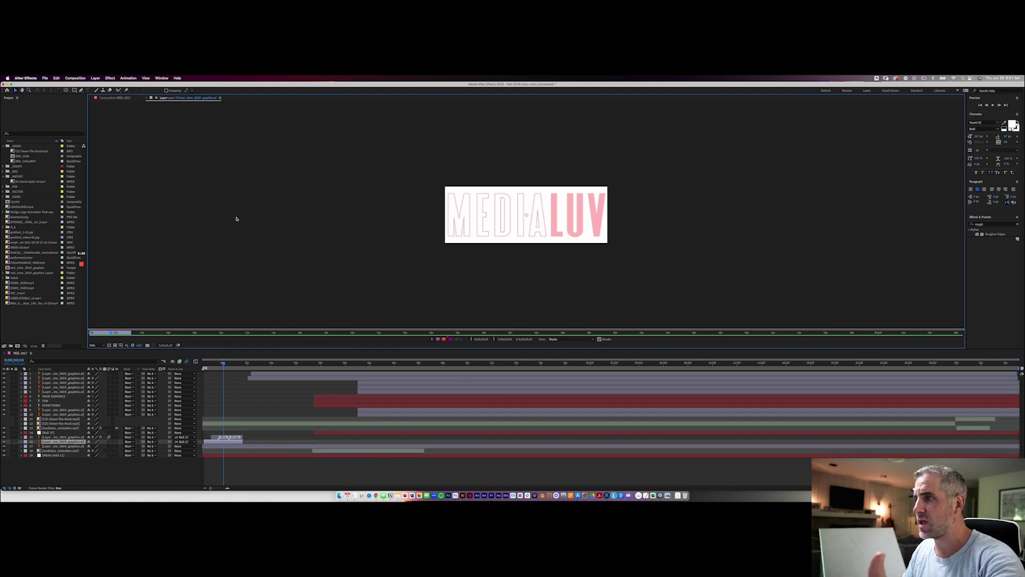
left_click(212, 334)
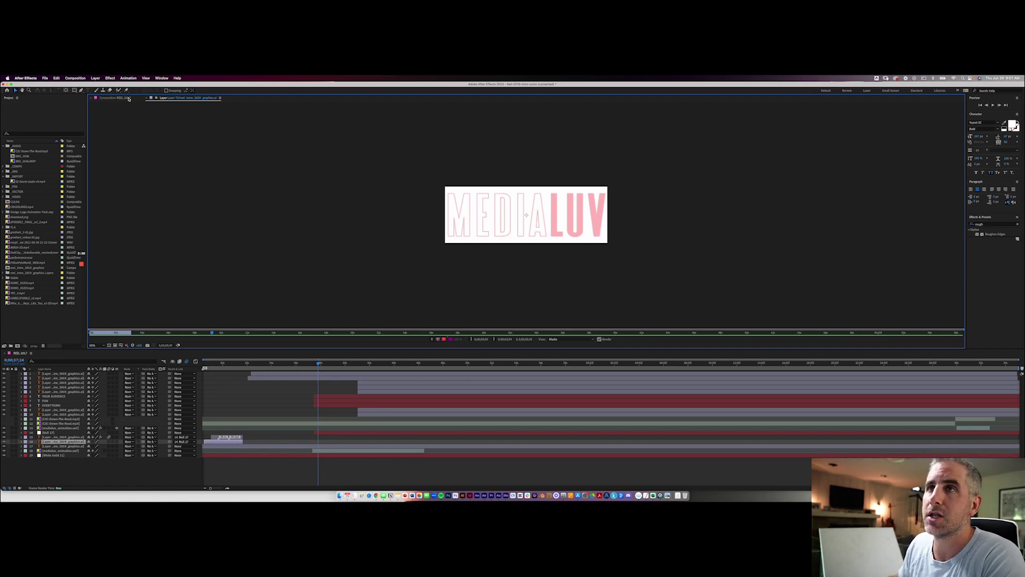
left_click(128, 99)
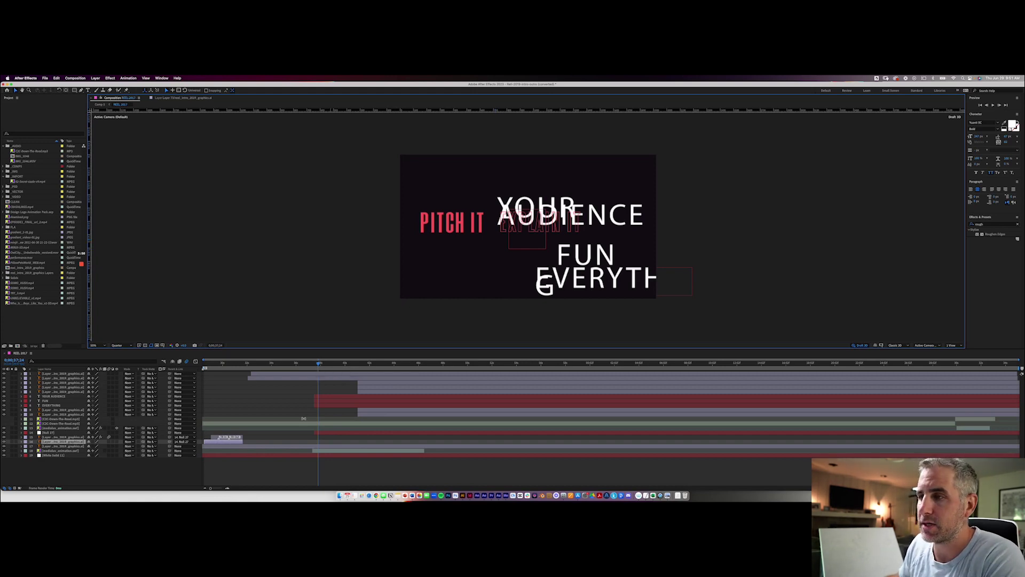
Step: Inspect the YOUR AUDIENCE, FUN and EVERYTHING text layers and move the time to the MEDIALUV frame
left_click(322, 398)
left_click(323, 407, "shift")
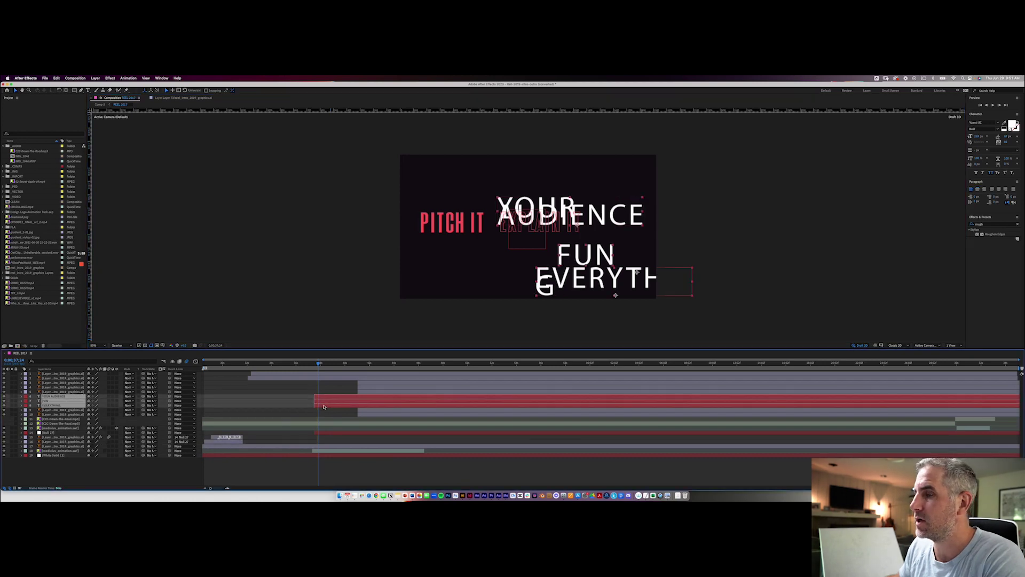
left_click(274, 402)
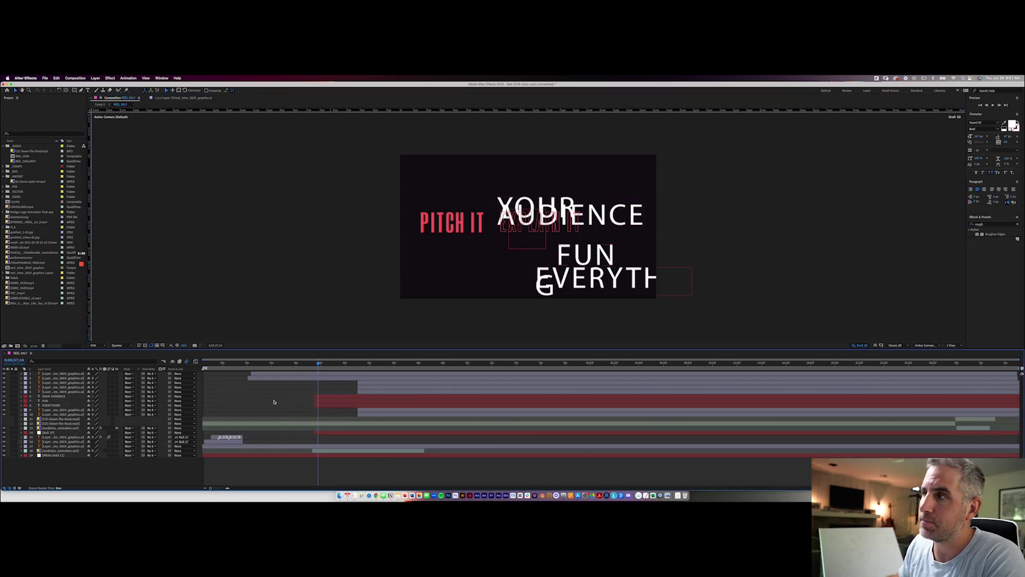
left_click(238, 367)
left_click_drag(238, 367, 237, 367)
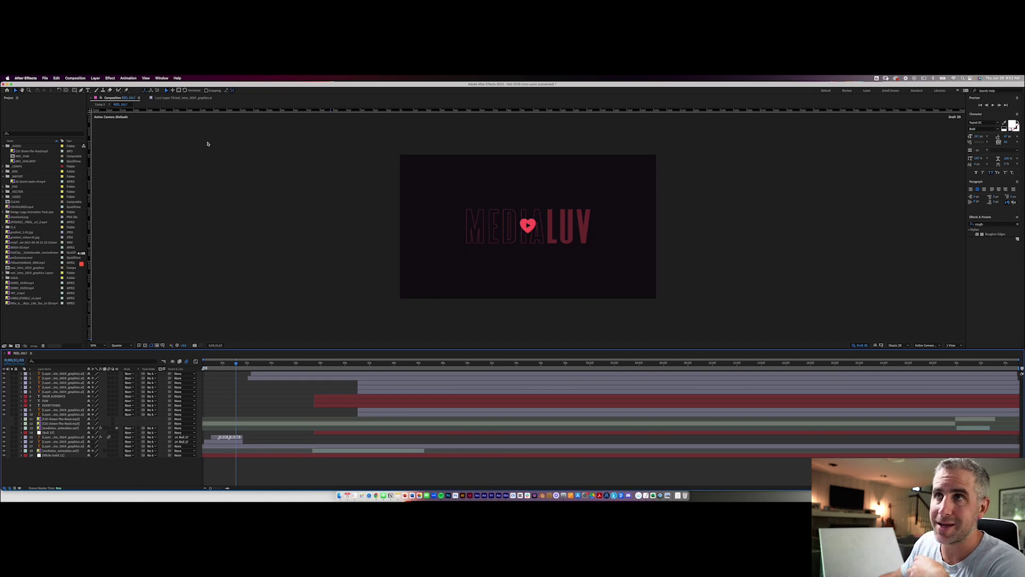
Step: Review the MEDIALUV layer on its own, then open REEL 2017's Composition Settings with Cmd+K
left_click(178, 99)
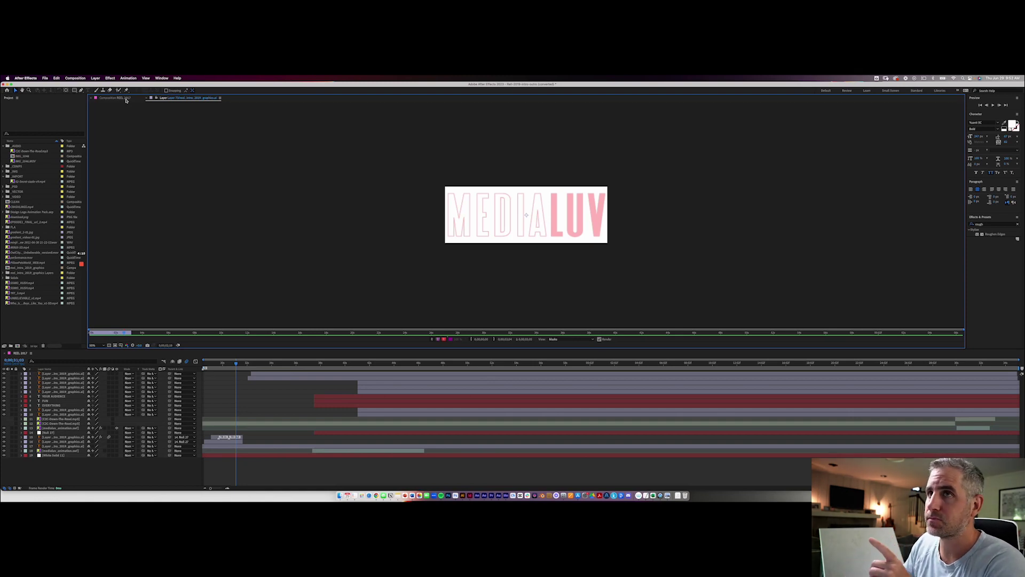
left_click(114, 98)
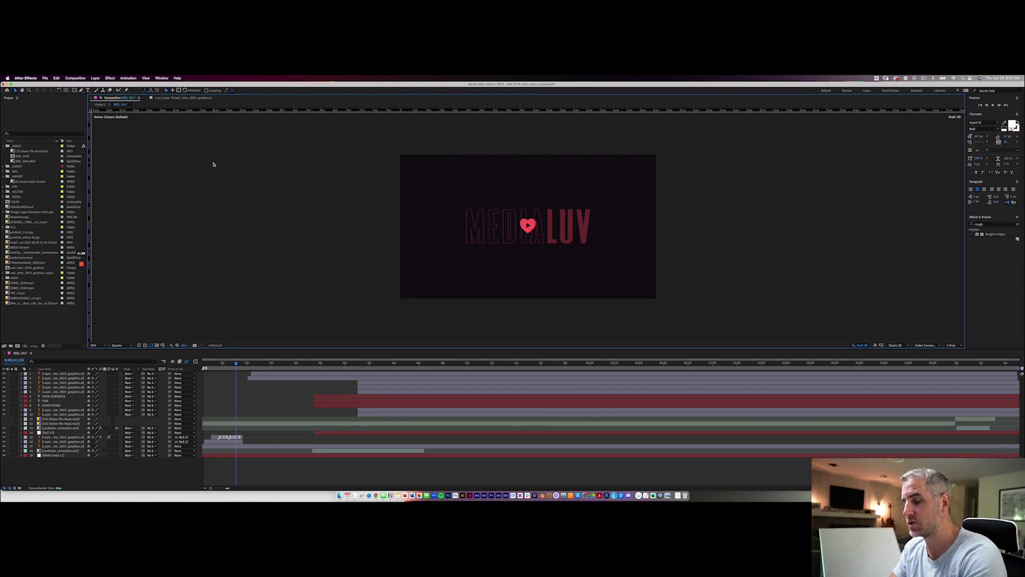
key("super+k")
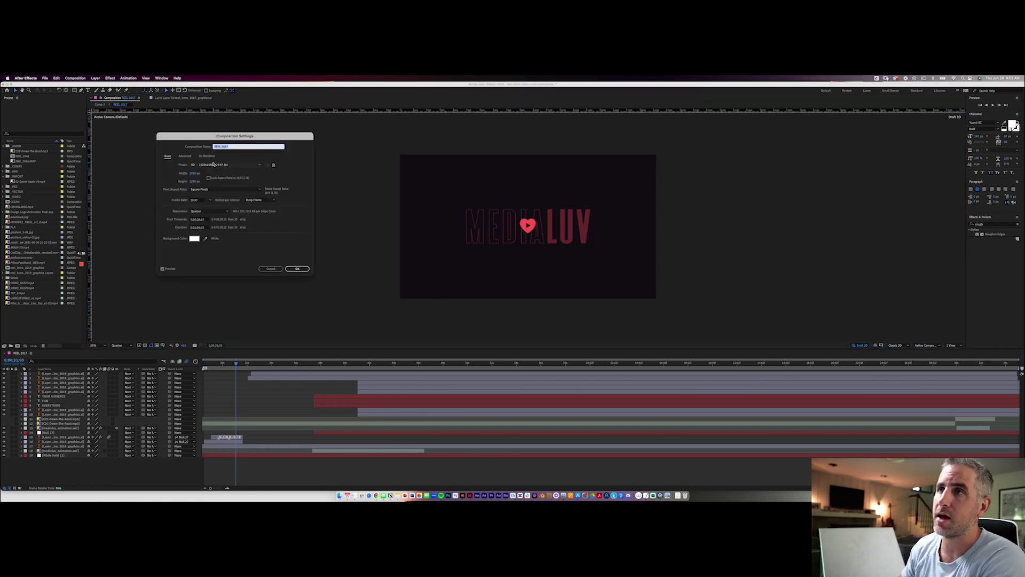
Step: Rename the REEL 2017 composition to 'Reel' in Composition Settings
left_click_drag(202, 139, 421, 187)
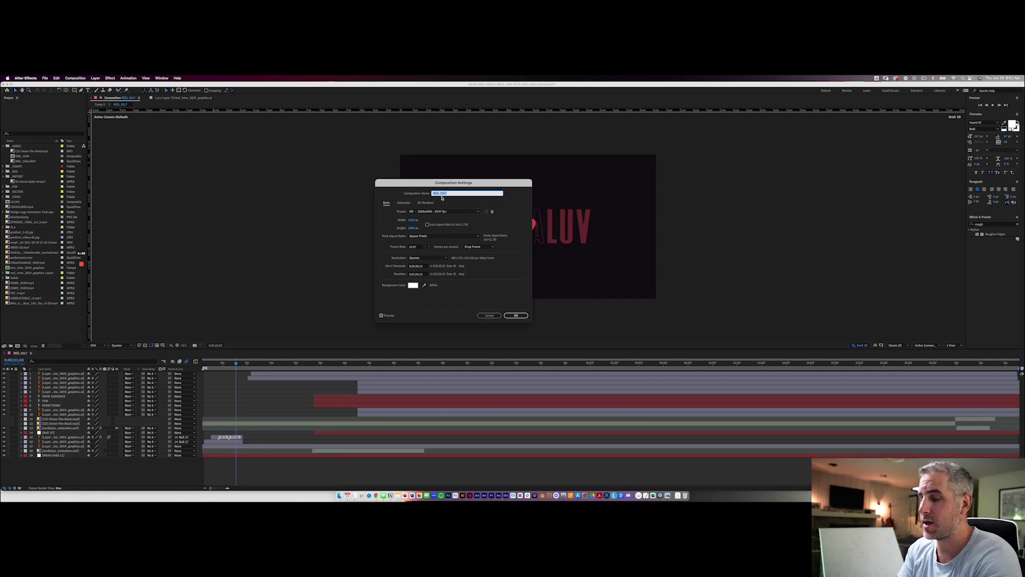
type("Reel")
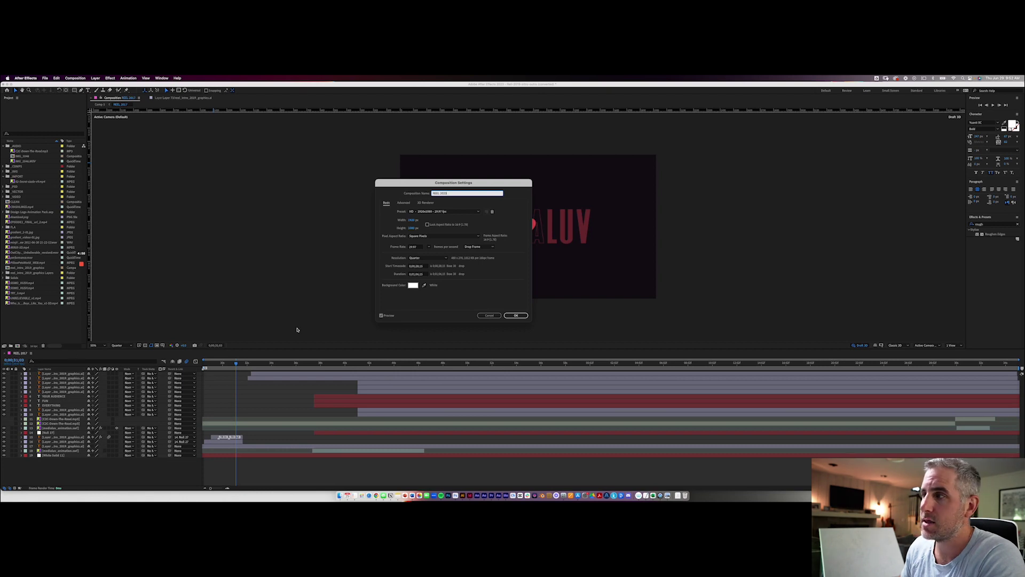
left_click(516, 315)
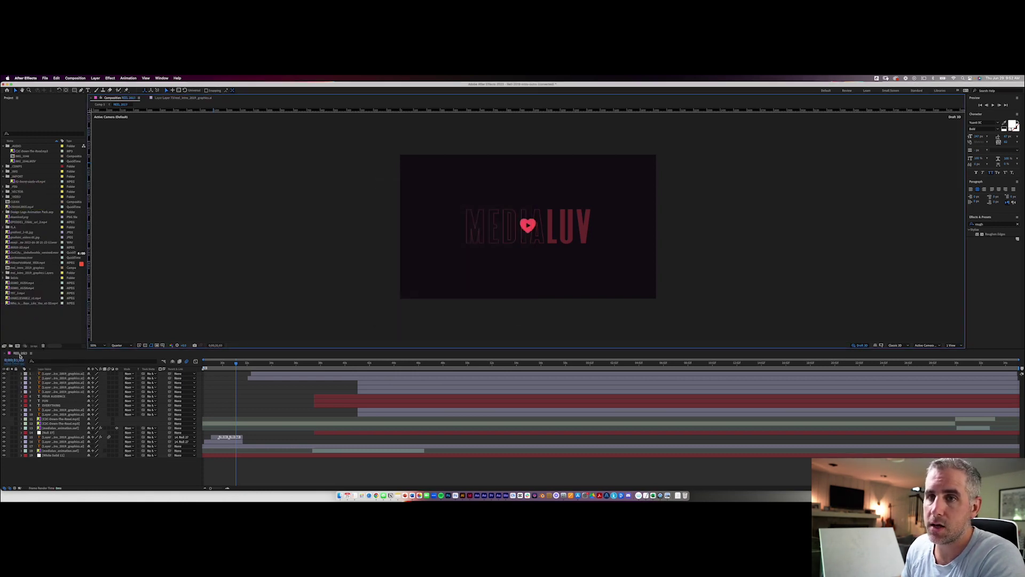
left_click(18, 356)
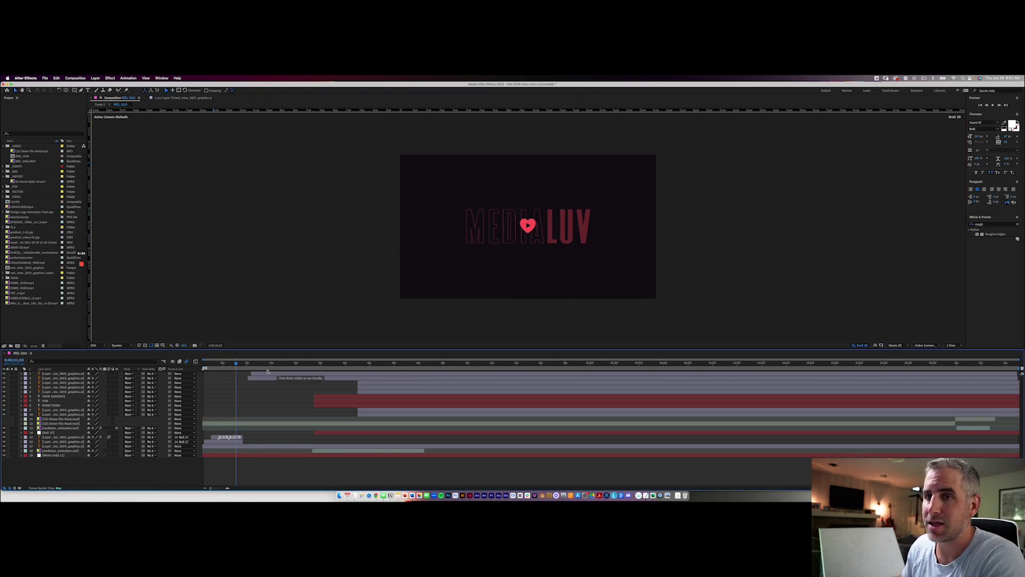
left_click(139, 447)
key("F2")
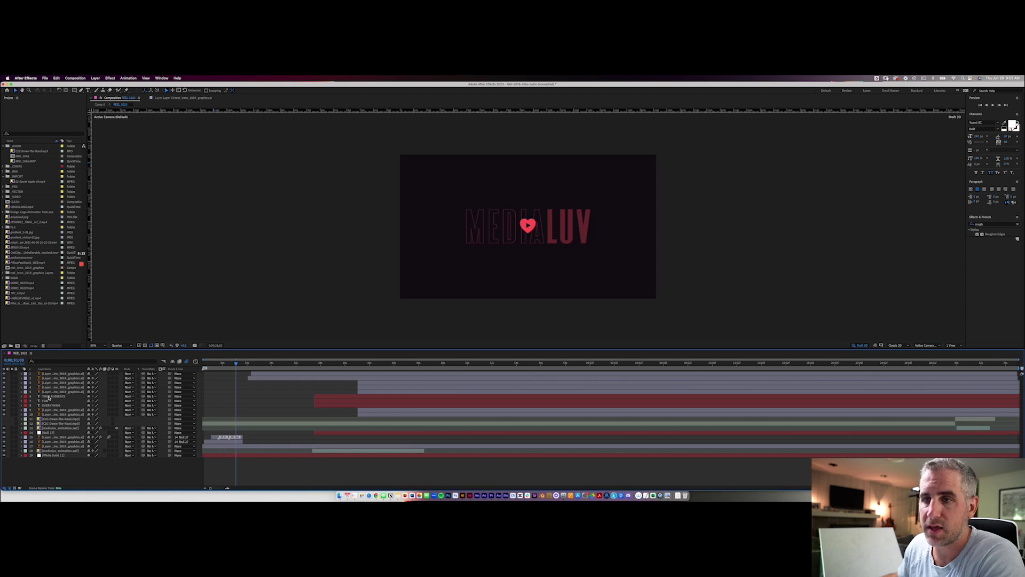
left_click(48, 398)
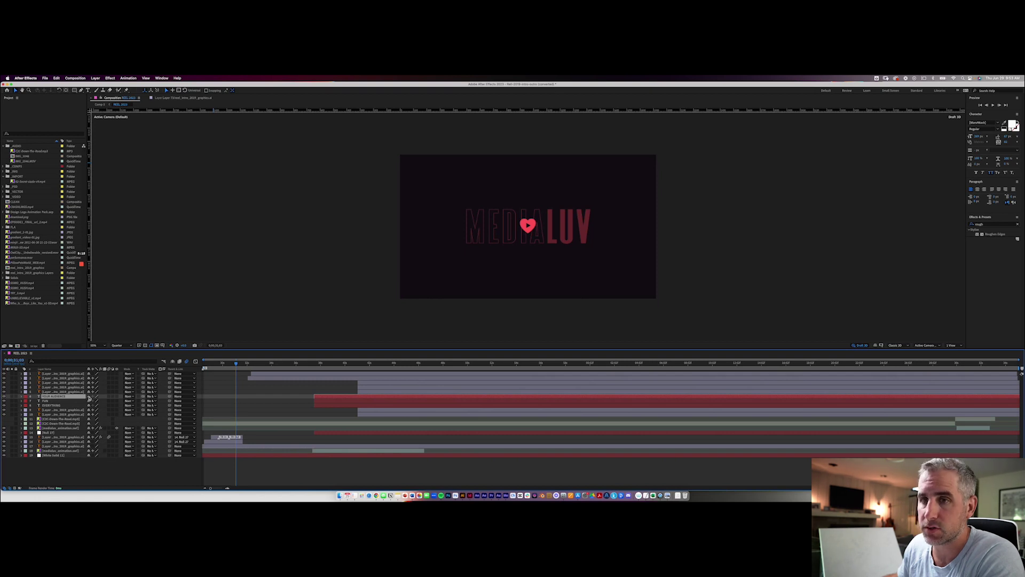
left_click(213, 438)
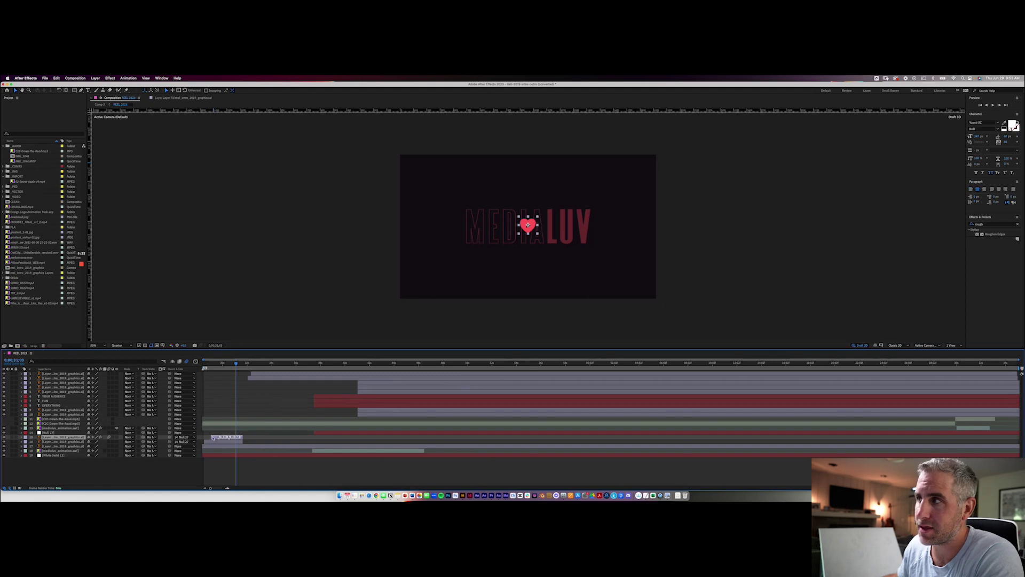
left_click(119, 347)
Step: Set the viewer to Full resolution and rescale the heart over MEDIALUV so it ends slightly larger
left_click(118, 358)
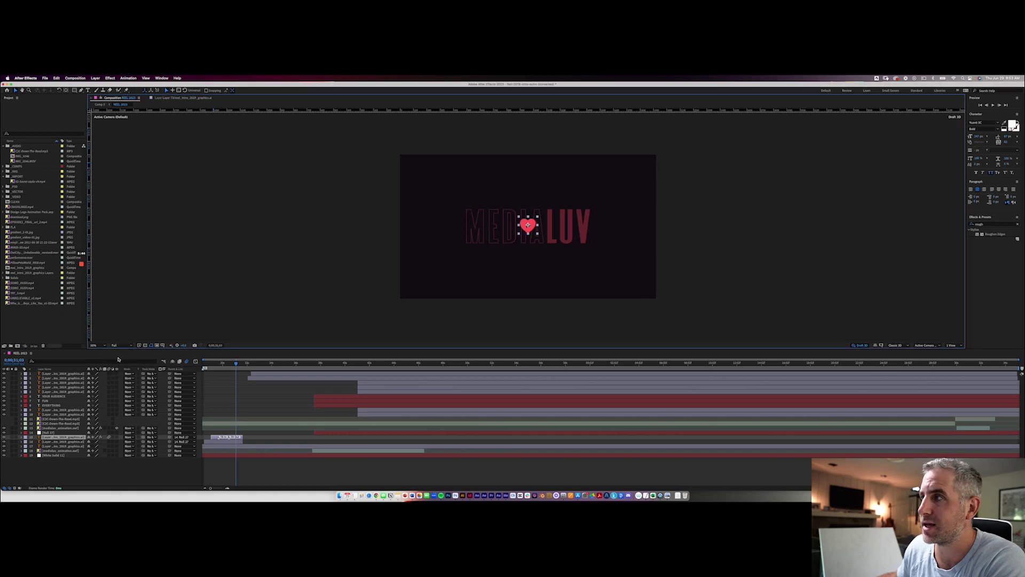
left_click(538, 218)
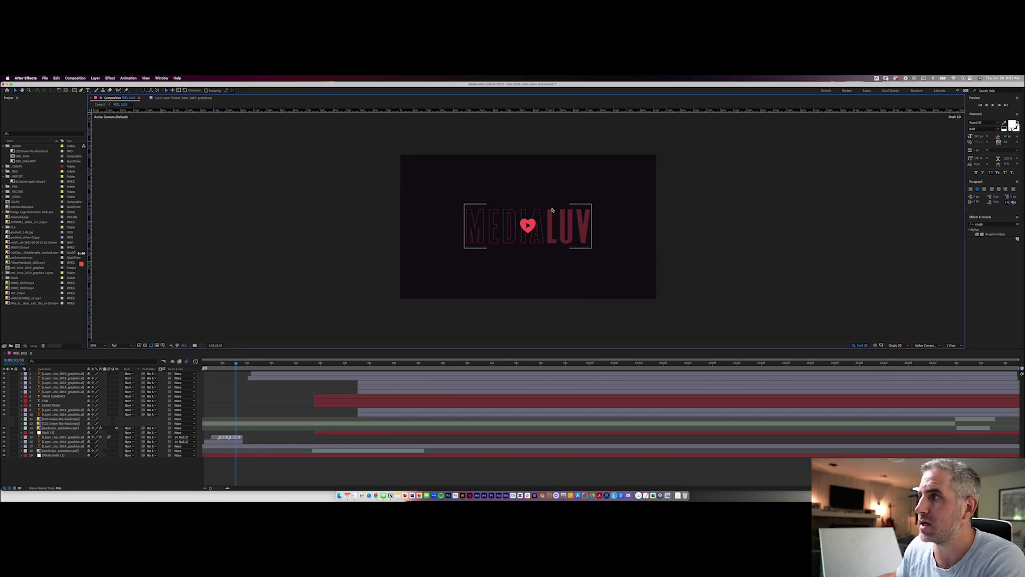
left_click(539, 220)
left_click_drag(538, 218, 623, 178)
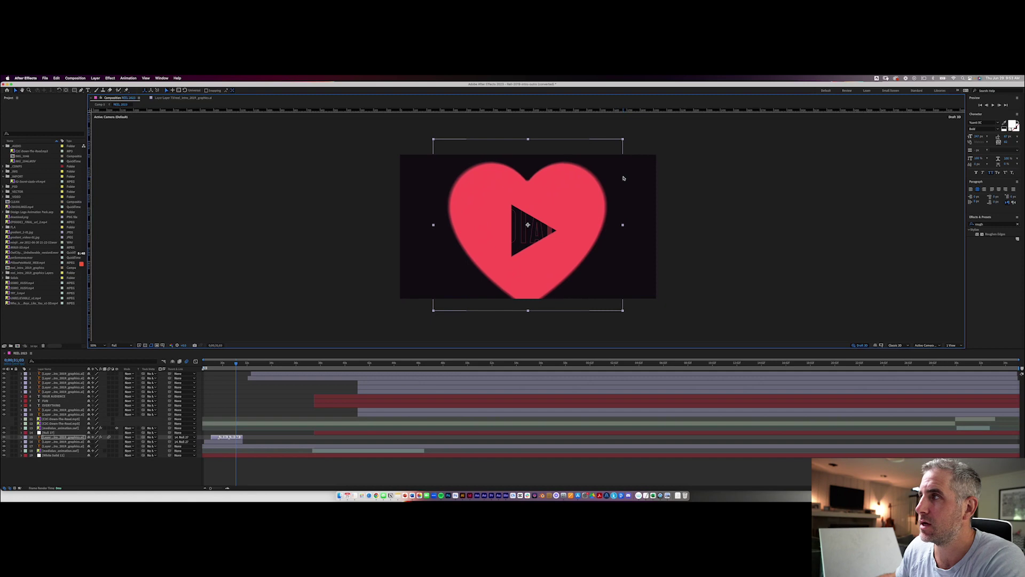
left_click(111, 438)
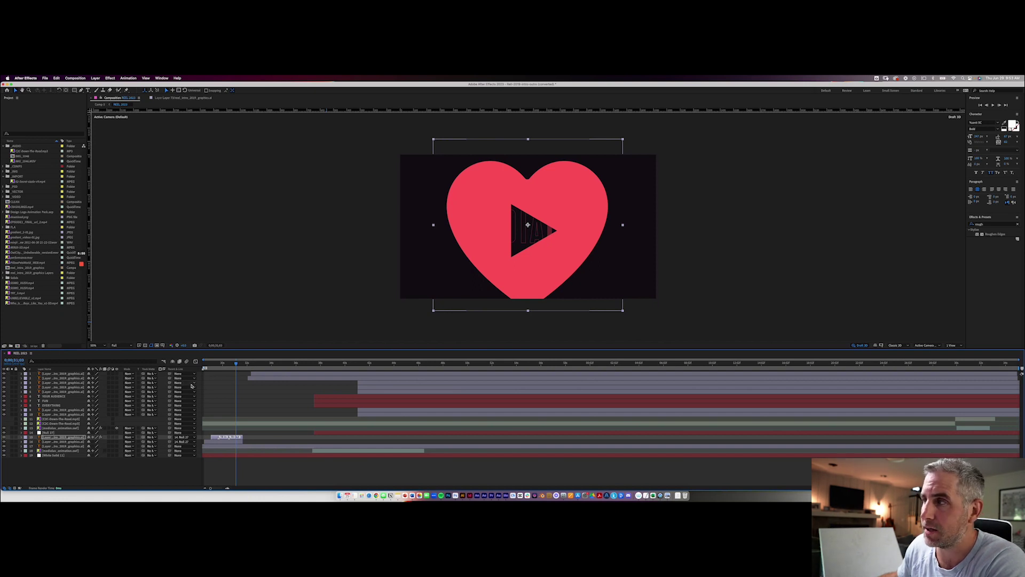
left_click(94, 438)
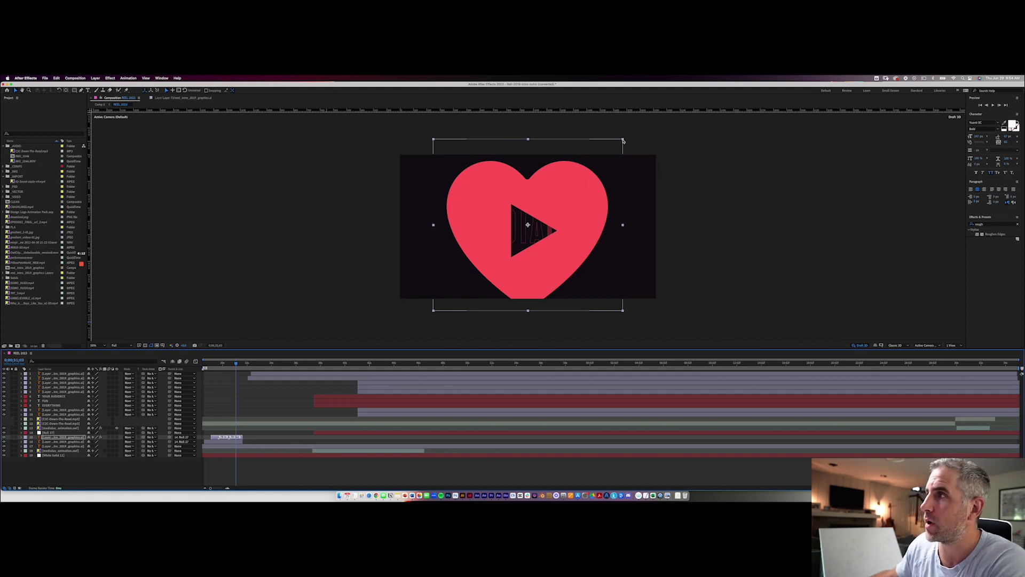
left_click_drag(623, 139, 539, 220)
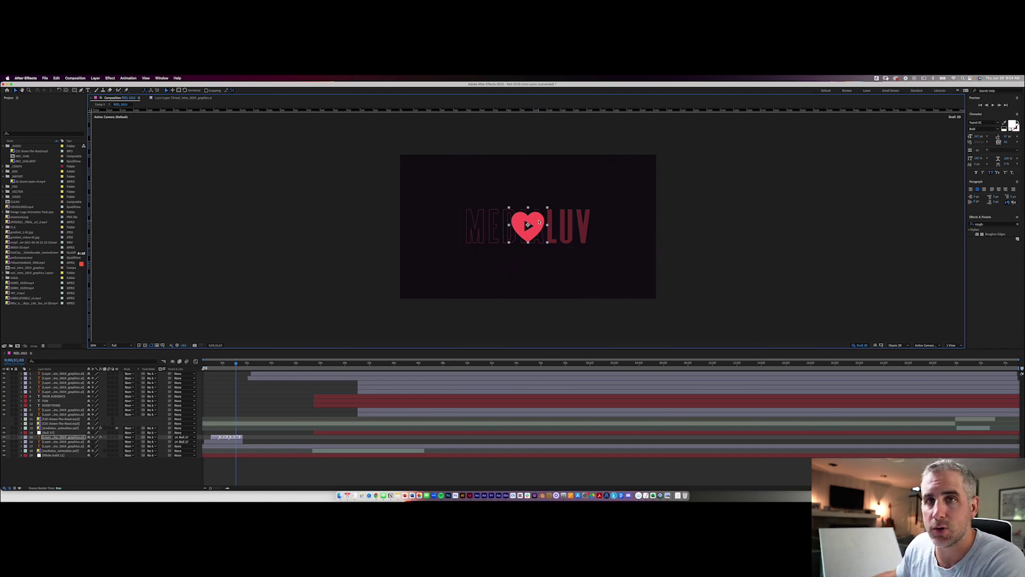
Step: Move the heart just left of MEDIALUV, slightly lower, and scrub through its scale animation
left_click_drag(539, 222, 465, 243)
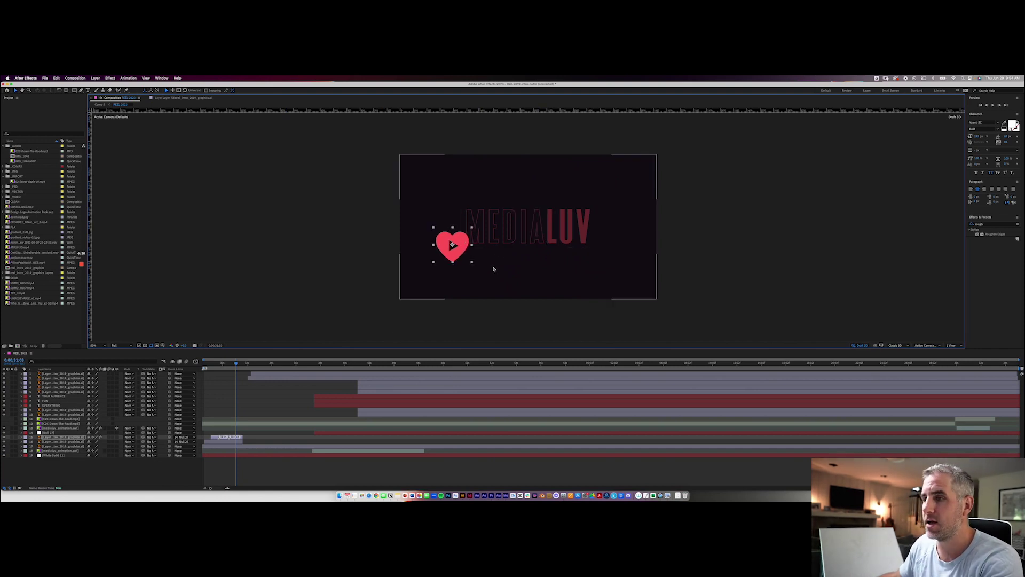
left_click_drag(209, 365, 215, 369)
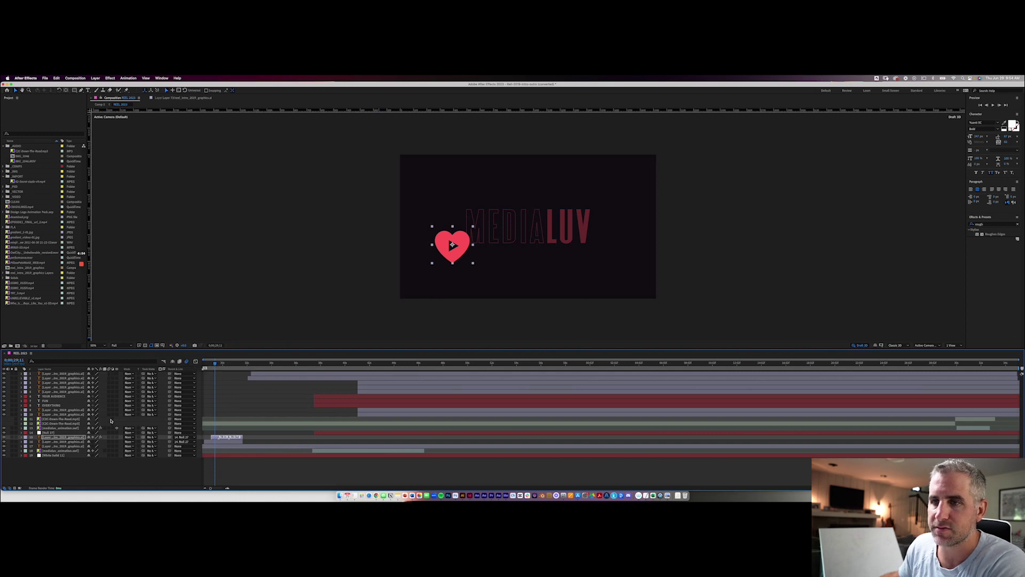
left_click(108, 437)
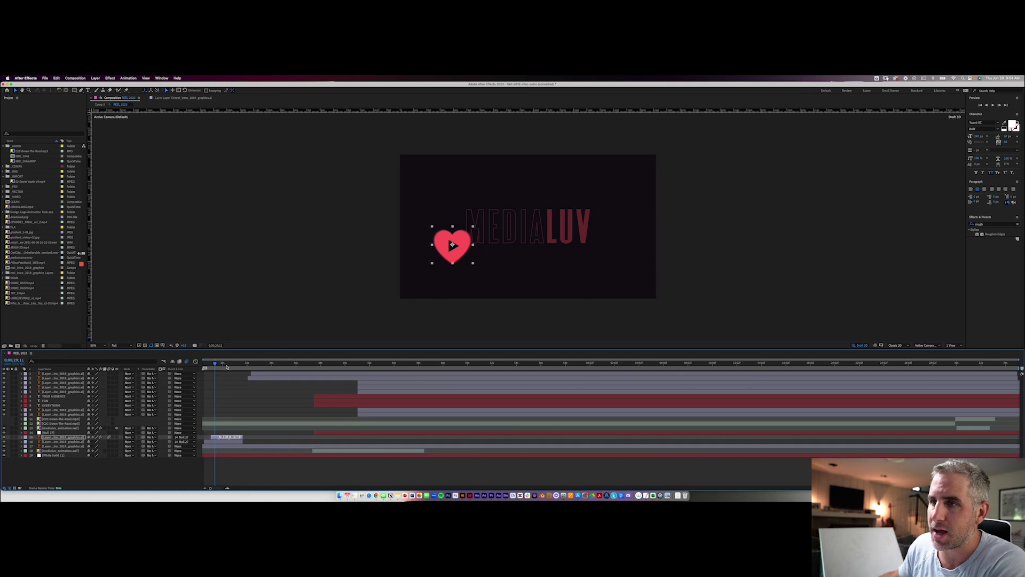
mouse_move(217, 364)
left_mouse_down()
mouse_move(226, 368)
mouse_move(206, 369)
mouse_move(239, 369)
mouse_move(212, 365)
mouse_move(225, 365)
left_mouse_up()
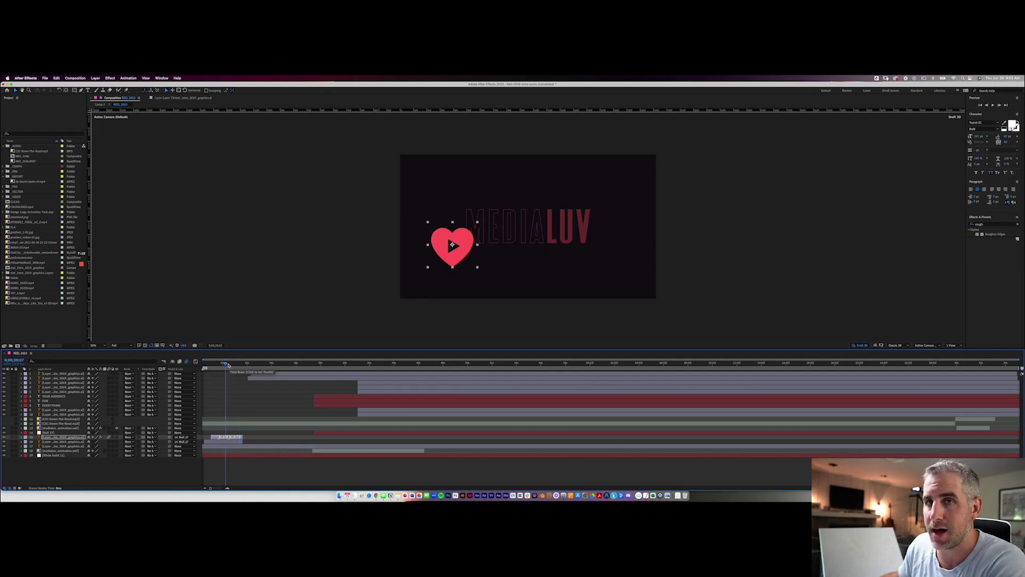
left_click(161, 78)
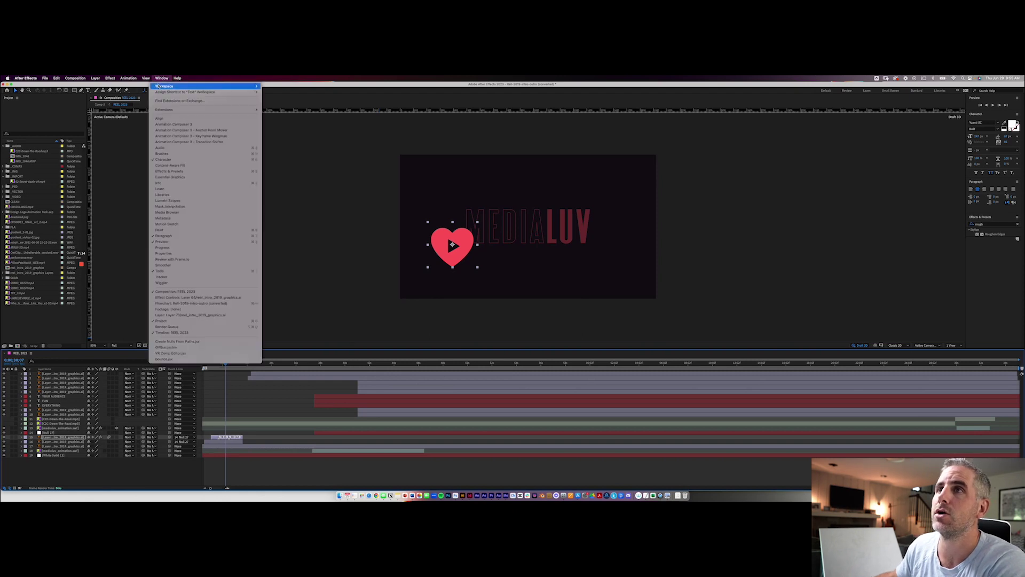
Step: Dismiss the Text Presets notice and dock a narrowed Animation Composer 3 panel right of the viewer
left_click(178, 124)
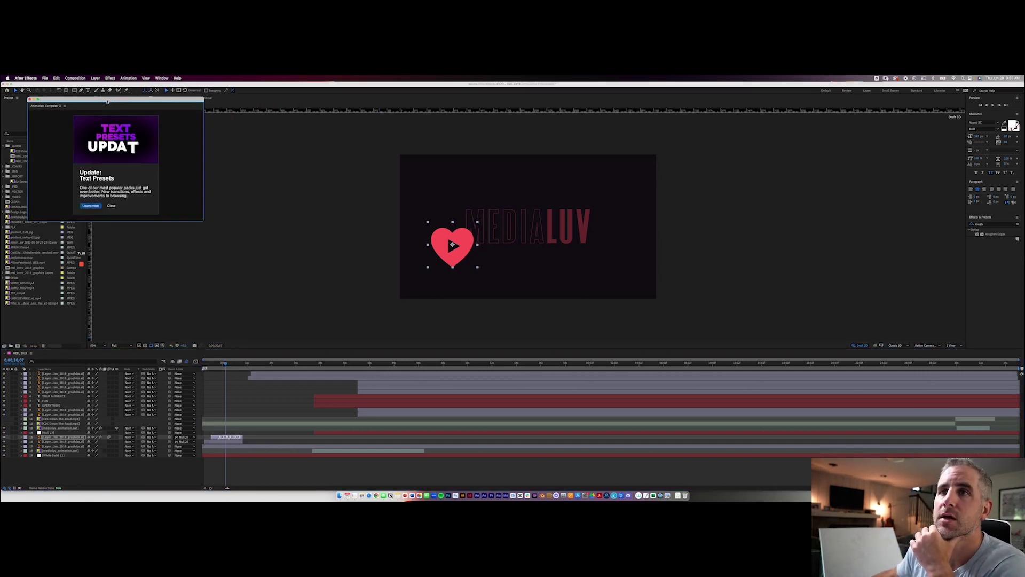
left_click_drag(107, 102, 793, 132)
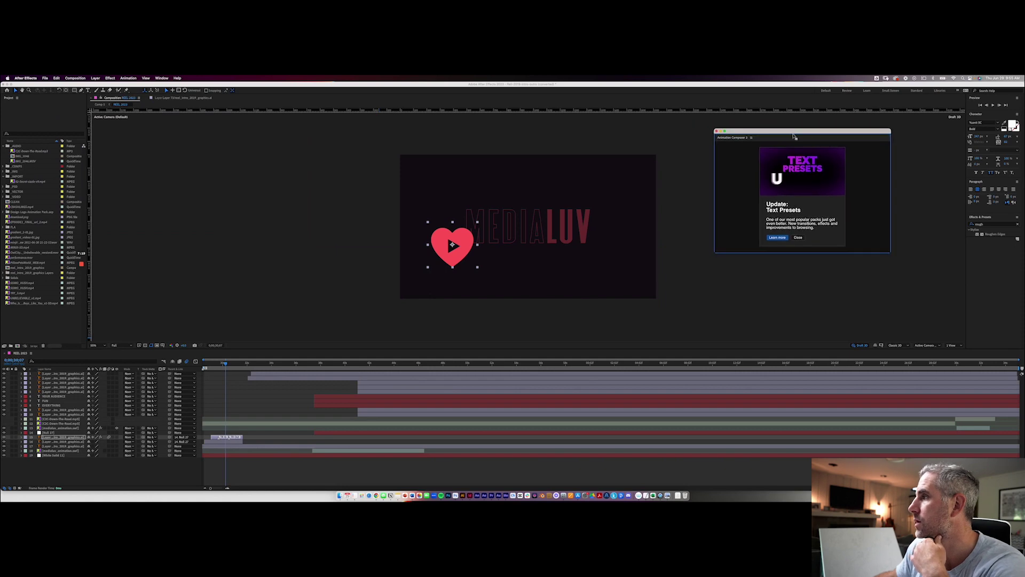
left_click(800, 238)
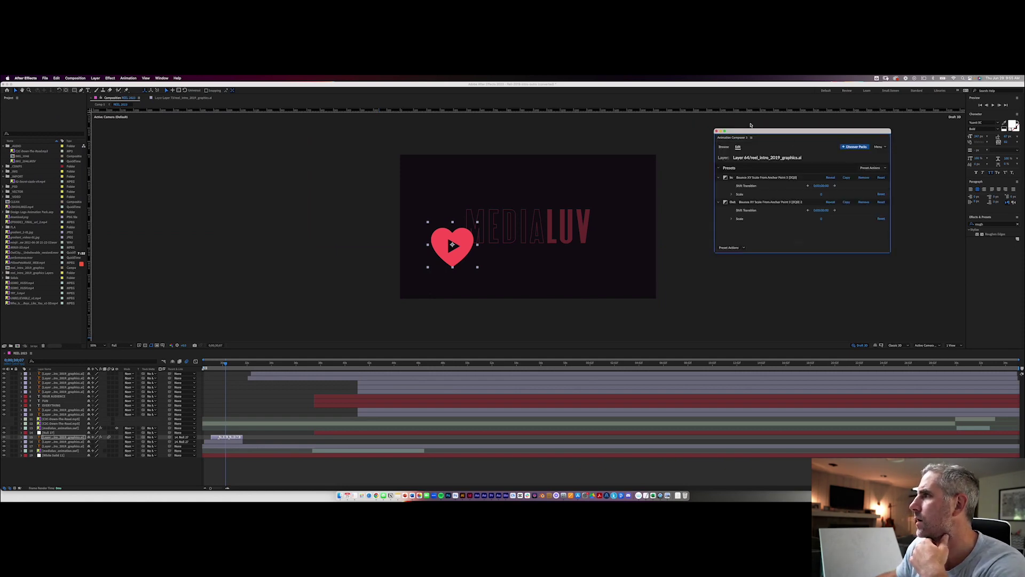
left_click_drag(728, 139, 958, 125)
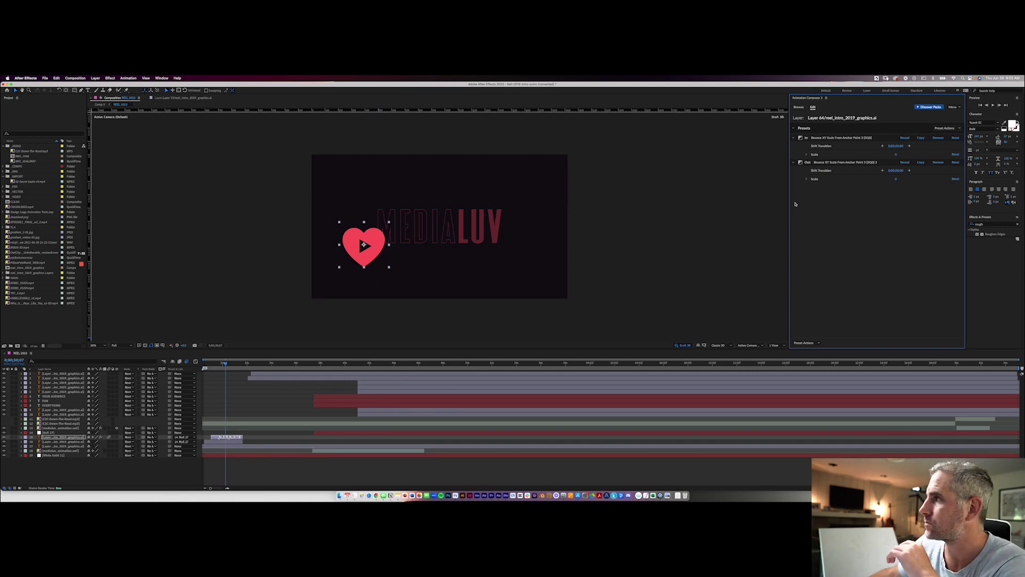
left_click_drag(790, 203, 881, 201)
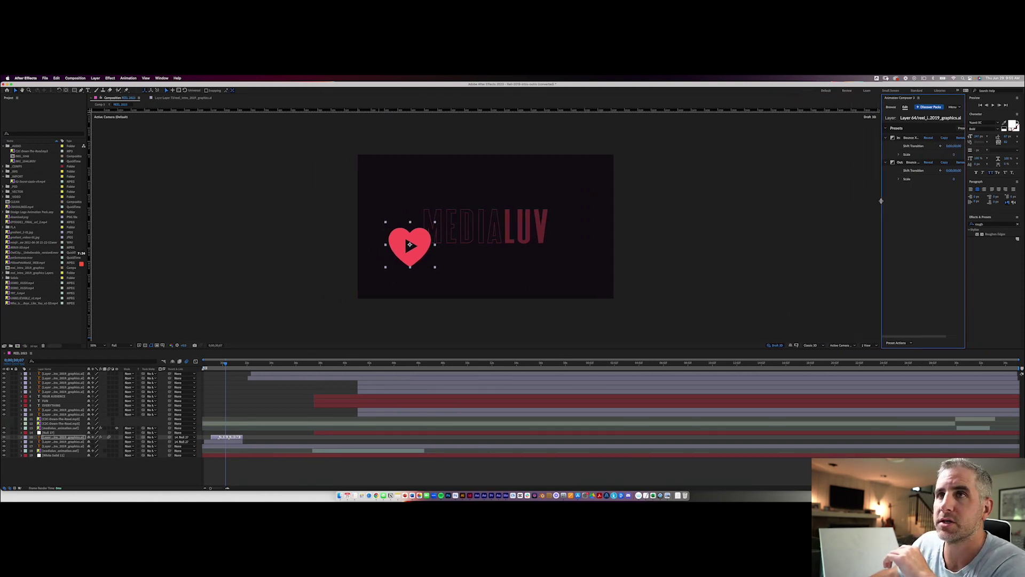
Step: Open the Motion extension panel from the Window menu's extensions list
left_click(162, 78)
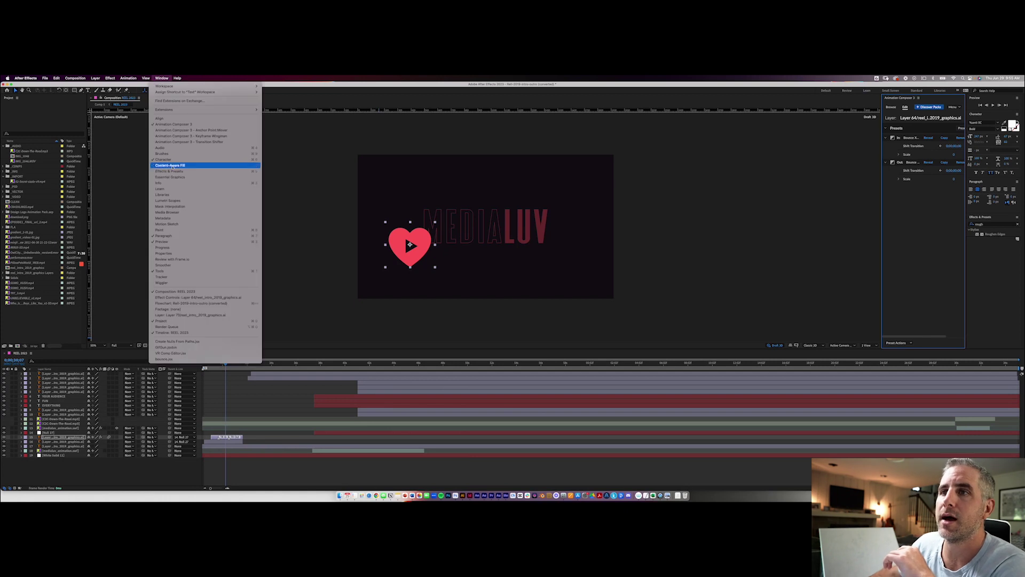
mouse_move(136, 79)
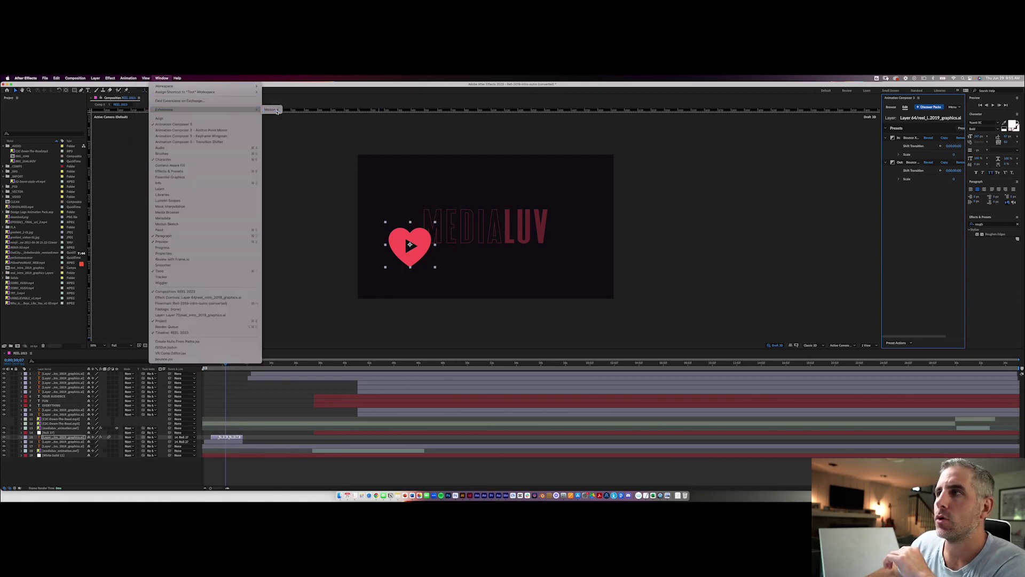
left_click(277, 111)
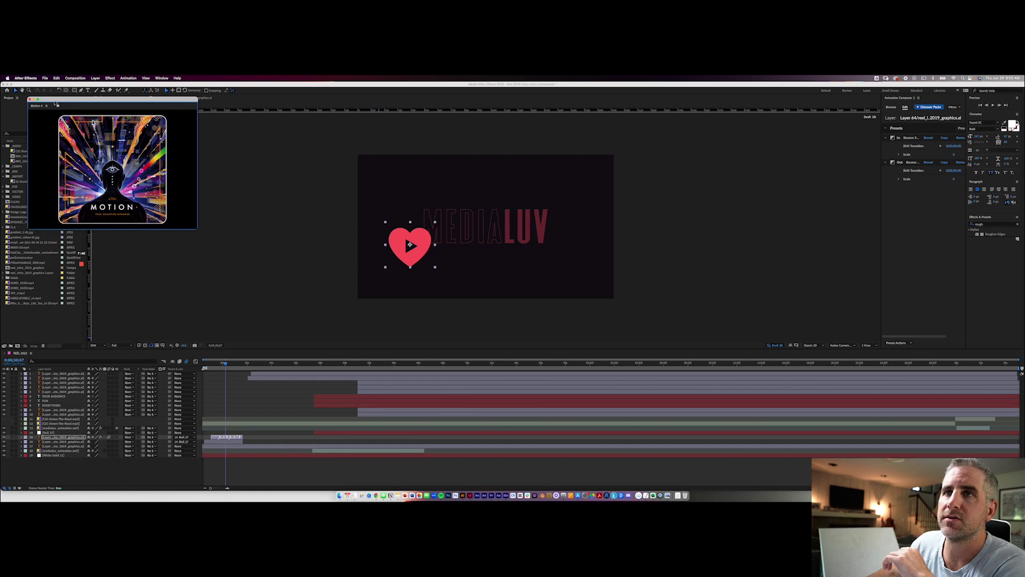
Step: Dock the Motion panel beside the Project panel and narrow it to widen the viewer
left_click_drag(56, 104, 93, 125)
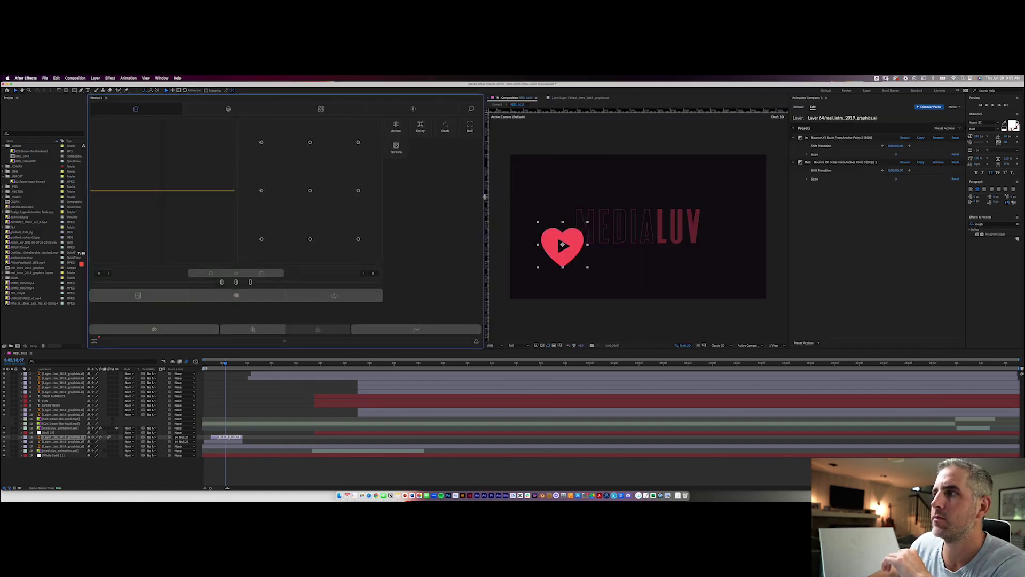
left_click_drag(485, 197, 227, 202)
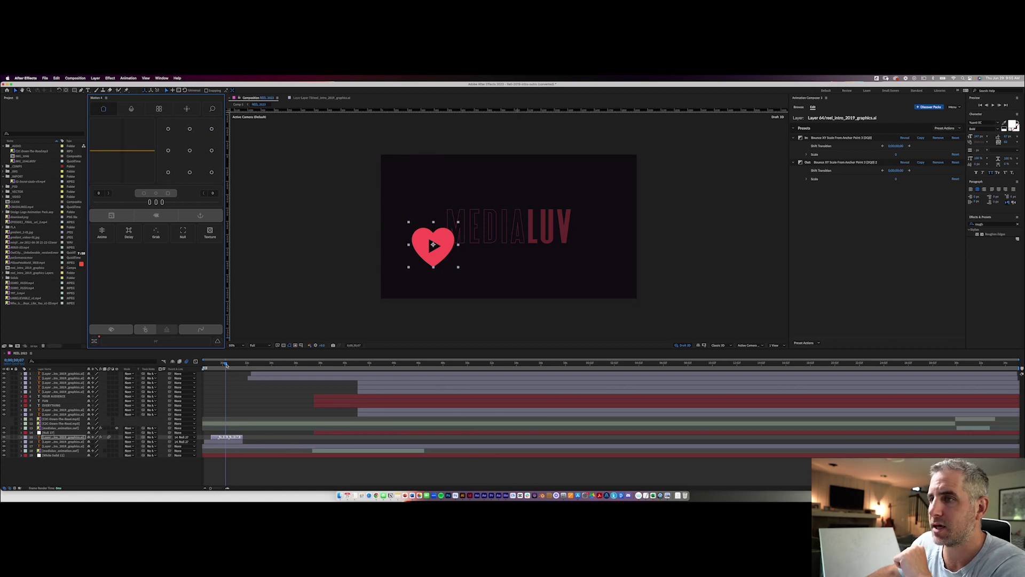
left_click_drag(226, 365, 224, 366)
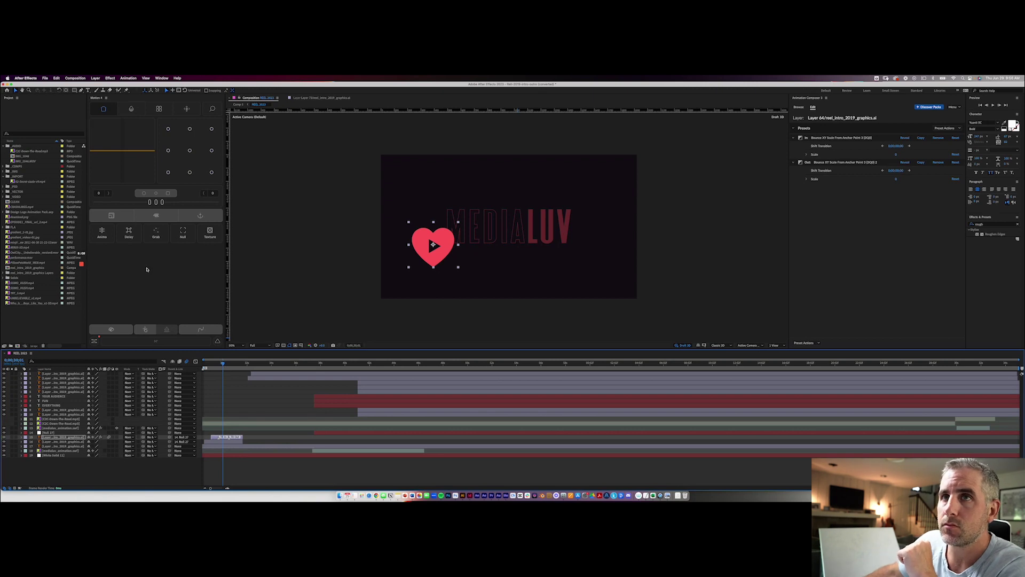
Step: Collapse the AUDIO and _IMPORT folders and select the OwlCity_believable_version4.mov footage item
left_click(5, 146)
left_click(4, 161)
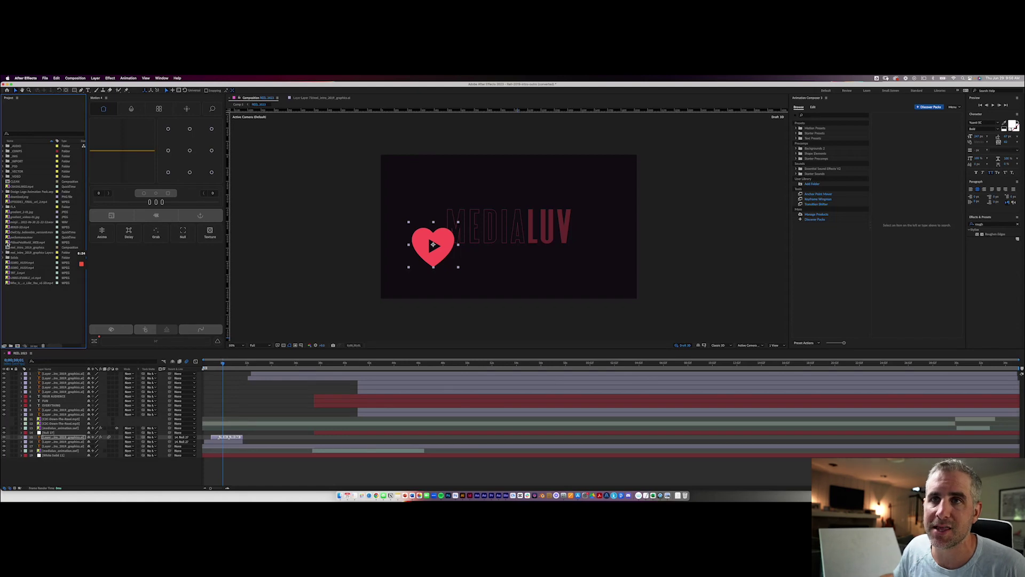
left_click(7, 243)
left_click(8, 238)
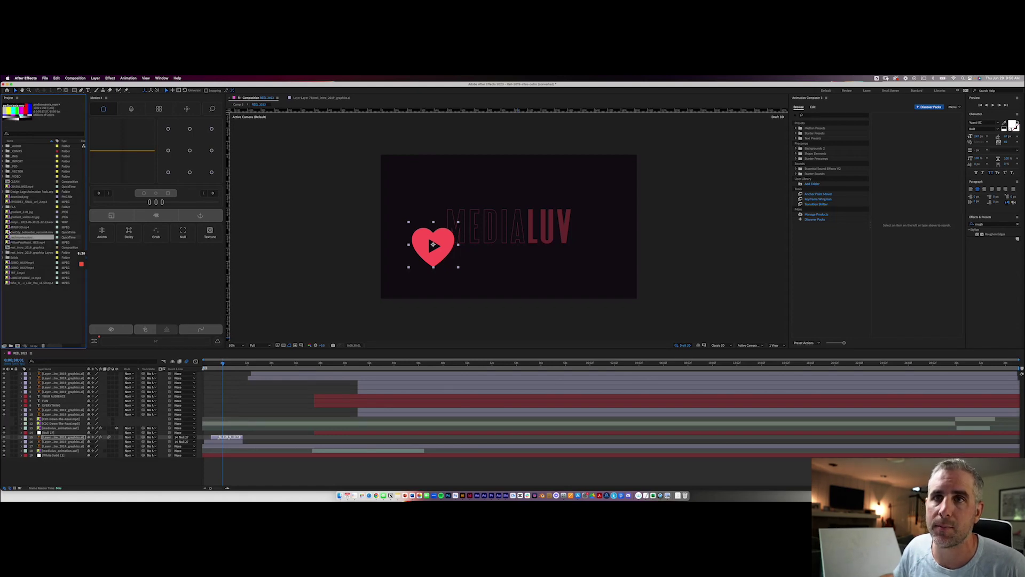
left_click(7, 233)
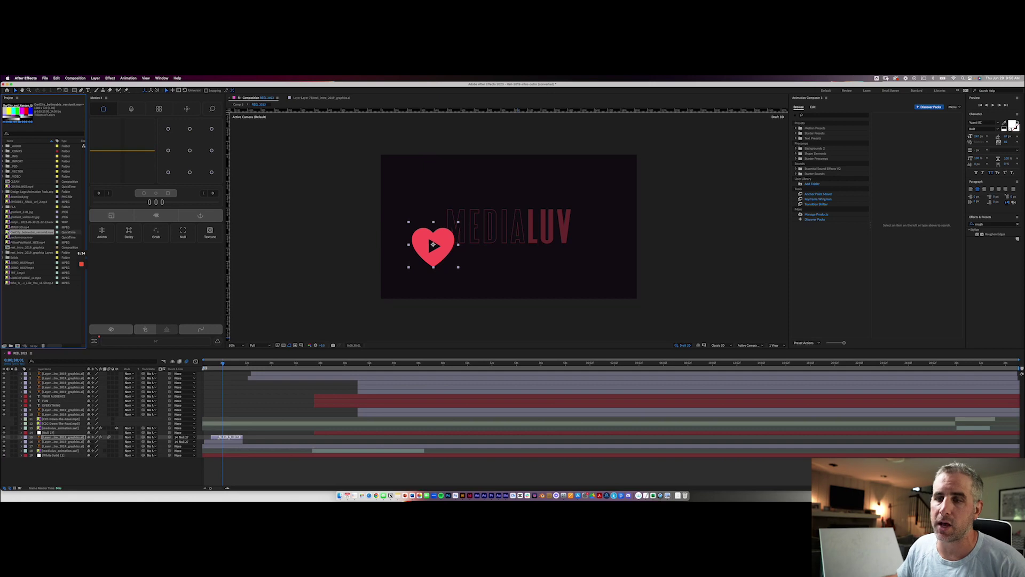
Step: Check the OwlCity footage's context menu and browse the _VIDEO folder's contents
right_click(8, 232)
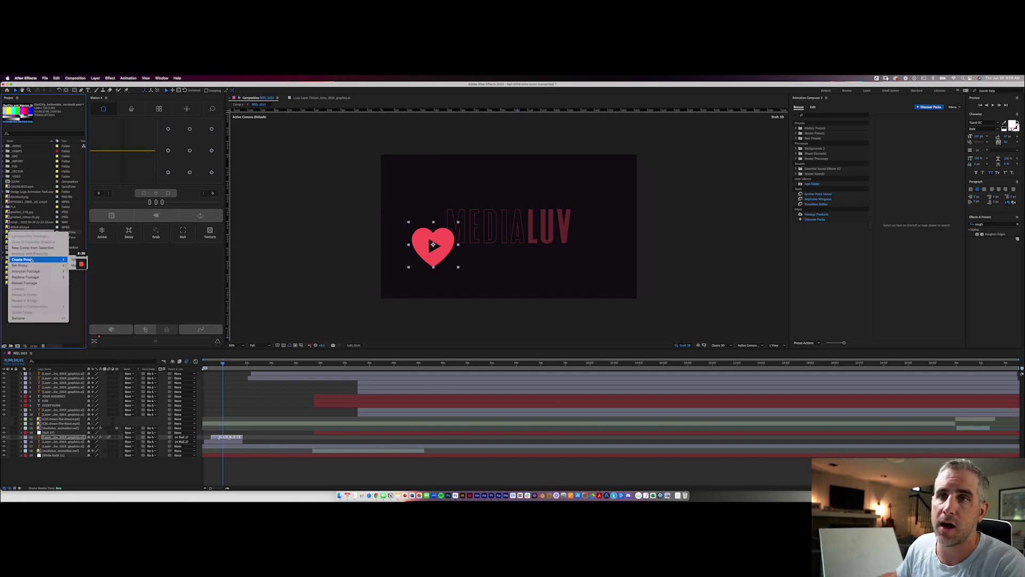
mouse_move(48, 278)
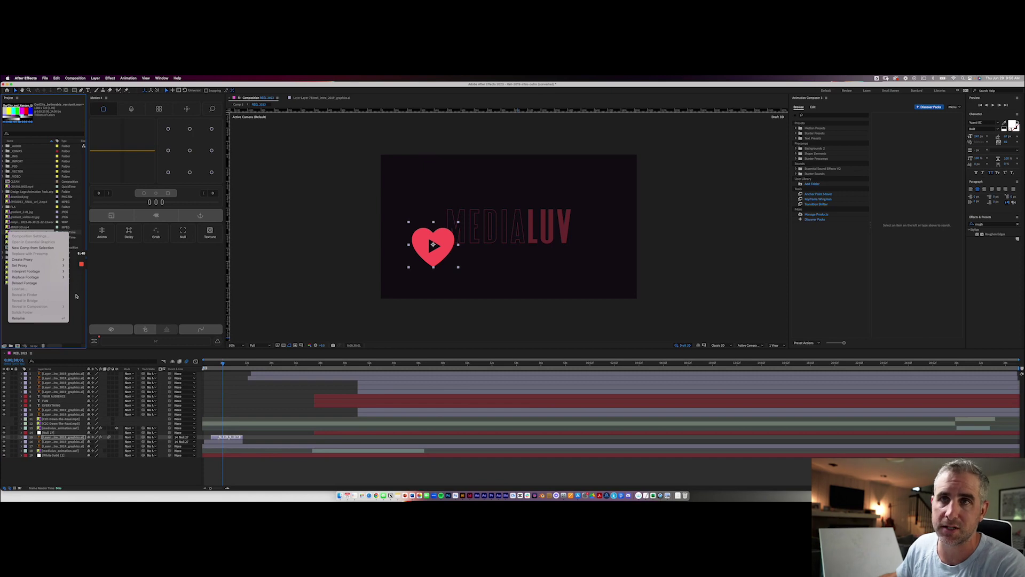
key("Escape")
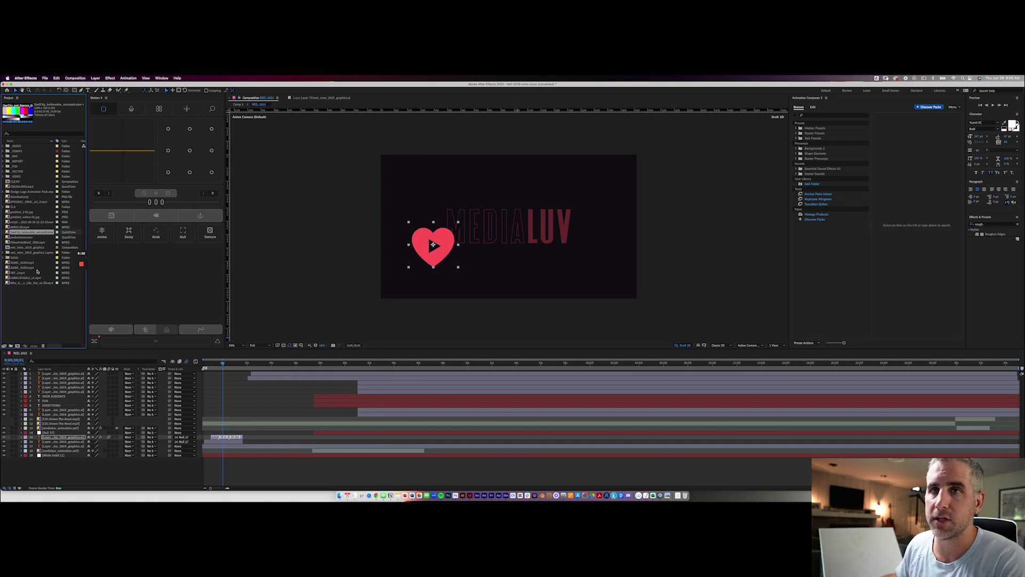
left_click(3, 177)
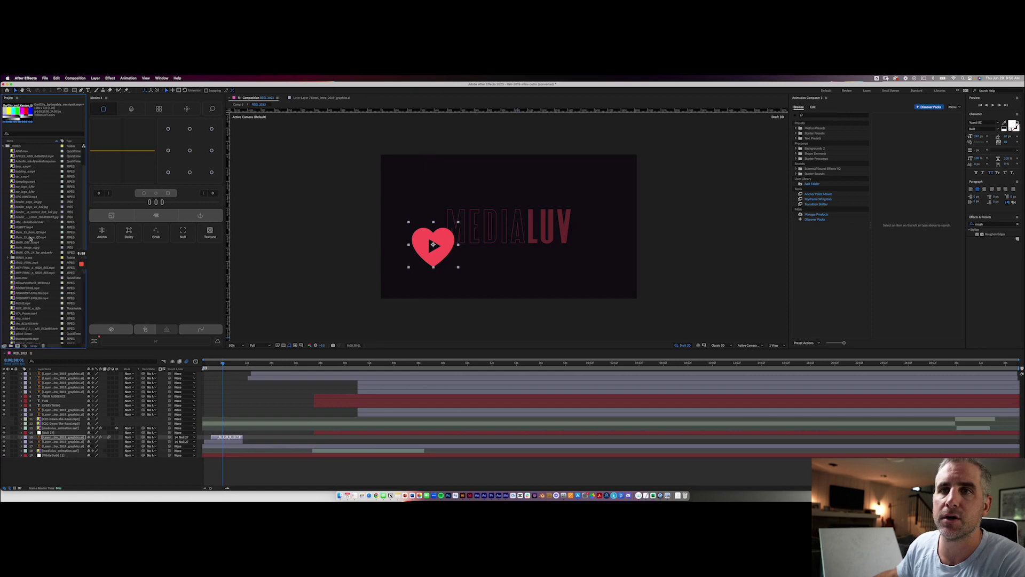
scroll(26, 248, "down", 8)
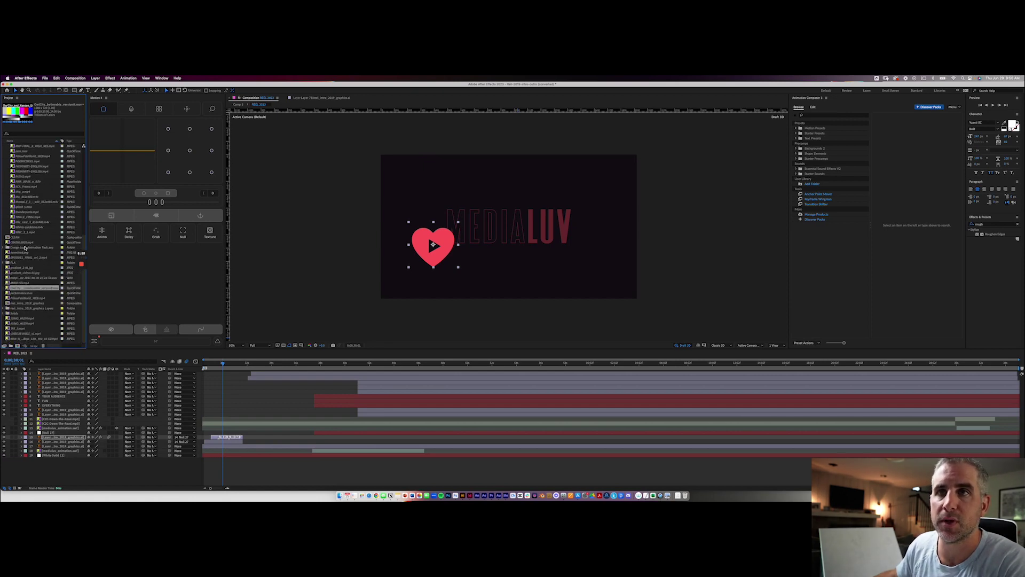
scroll(26, 248, "up", 10)
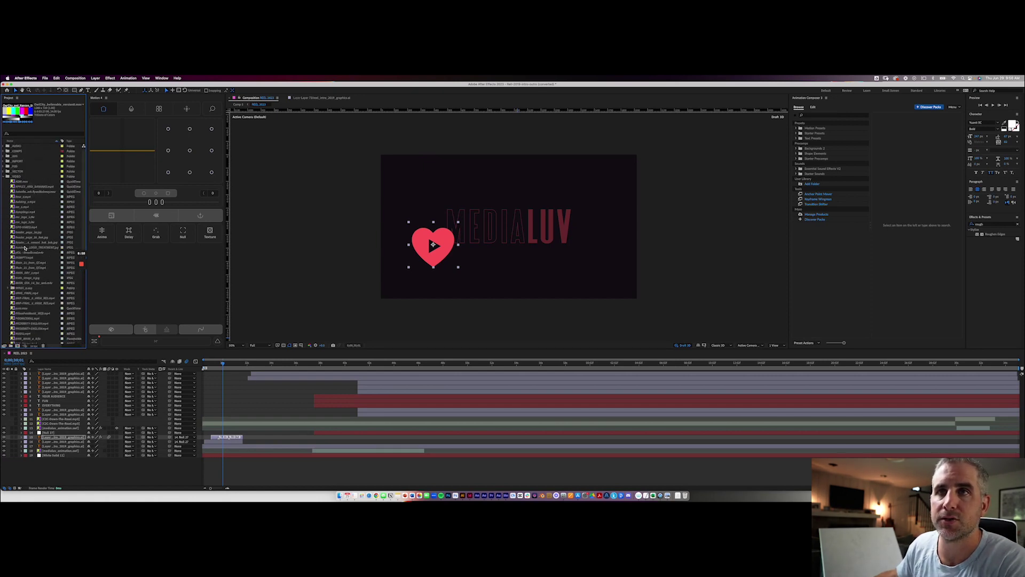
left_click(3, 176)
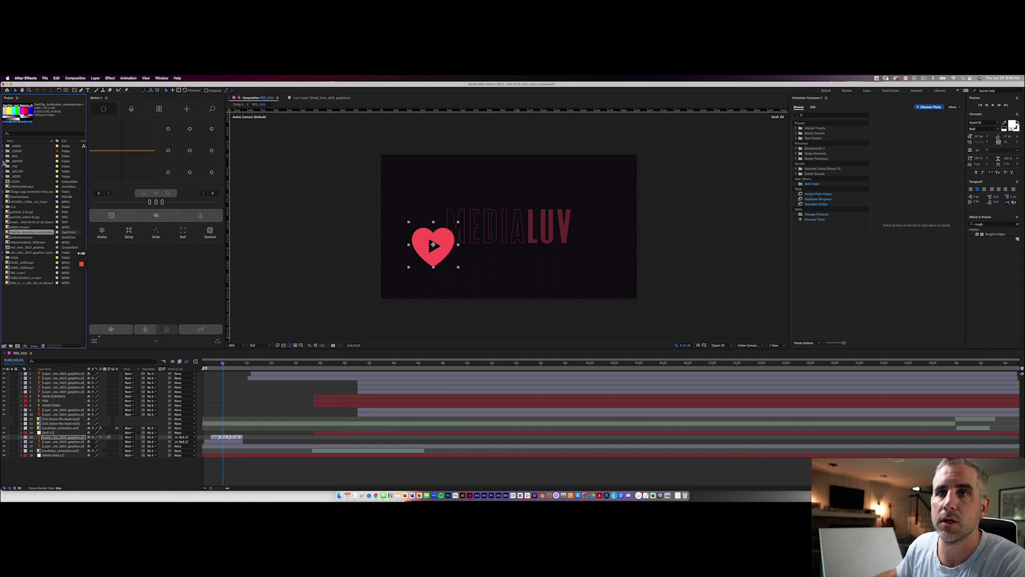
Step: Choose Replace Footage > File for the OwlCity footage item
right_click(9, 233)
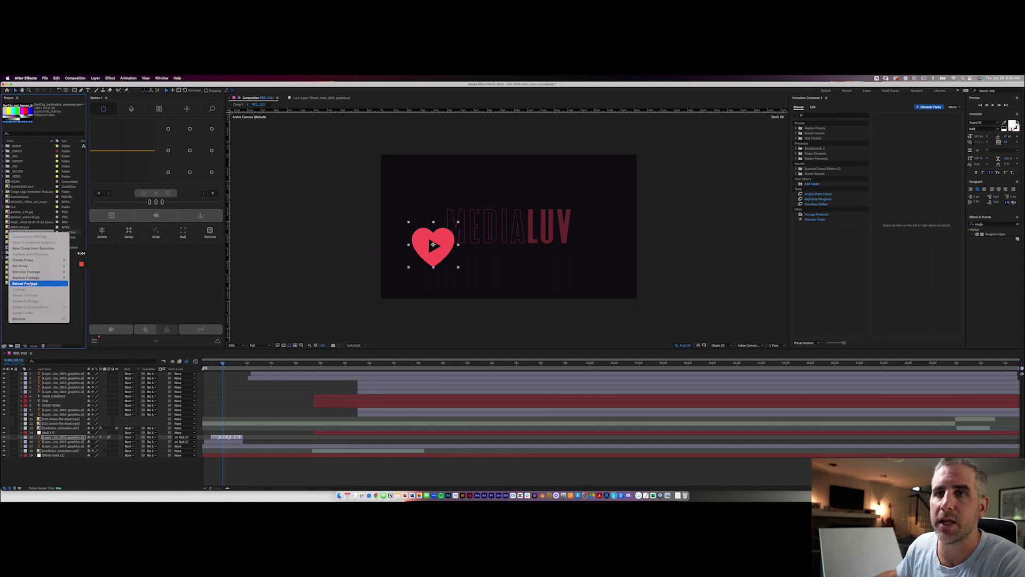
key("Escape")
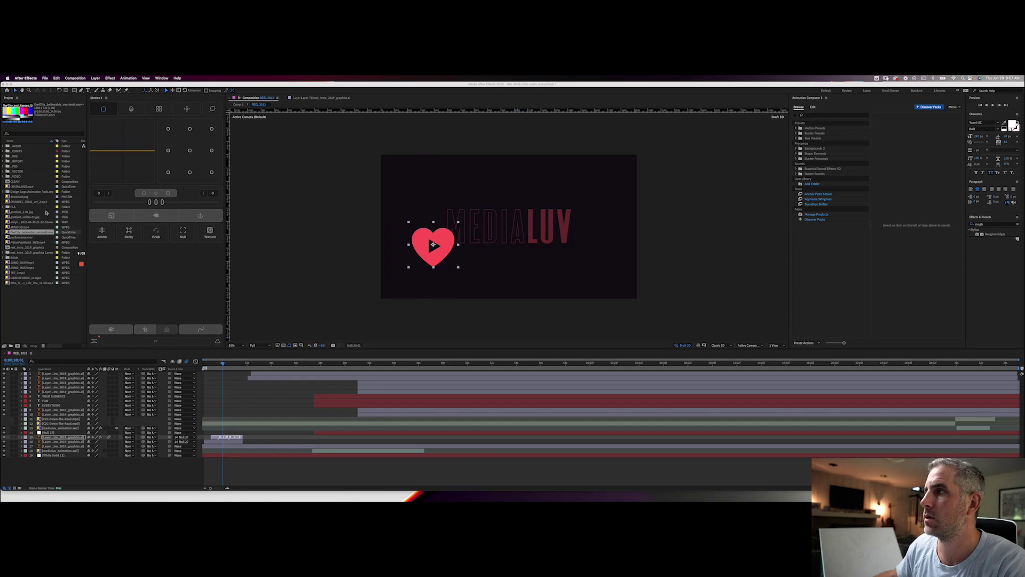
right_click(9, 233)
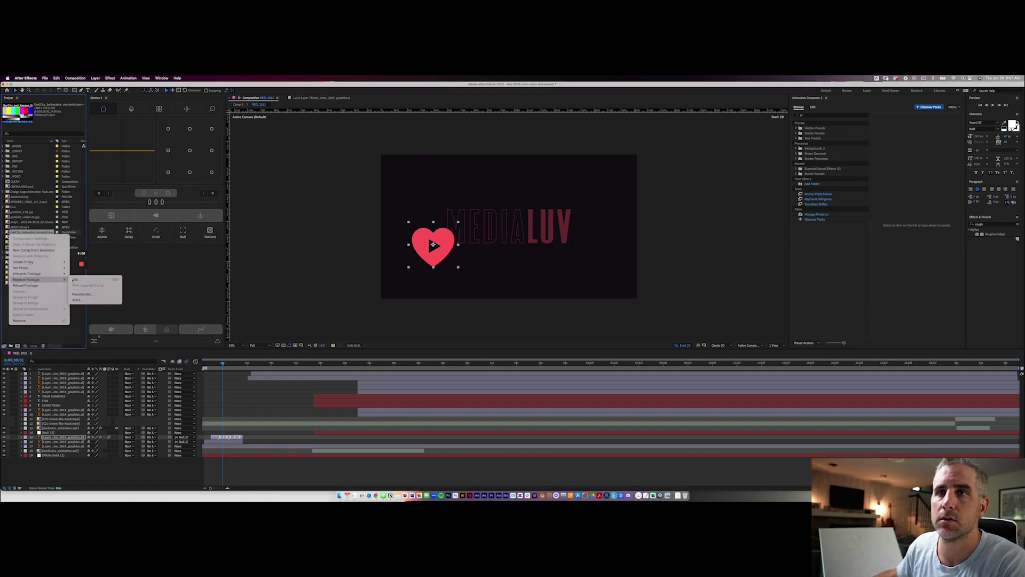
left_click(72, 276)
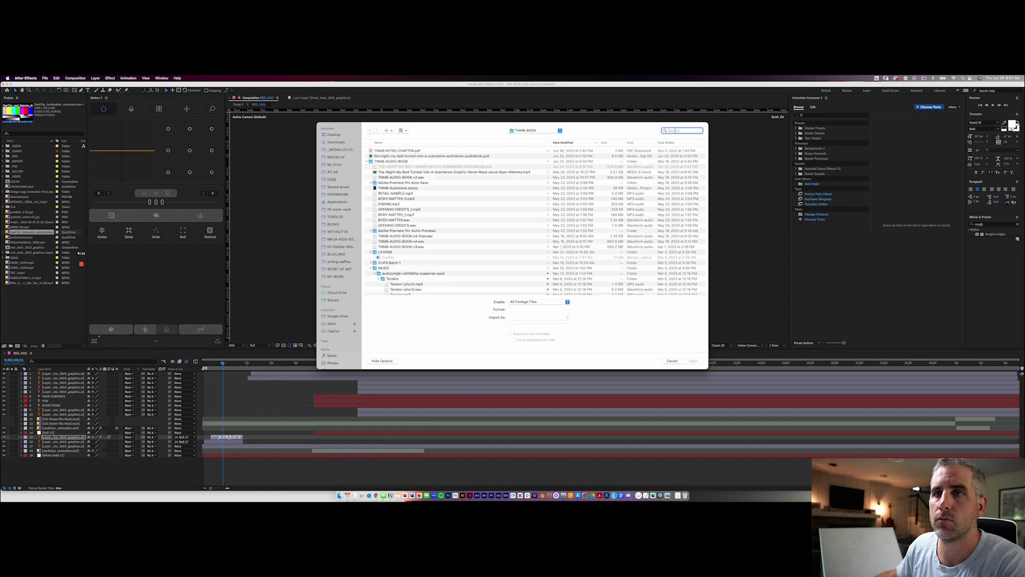
Step: Search 'OWL', preview the match, and relink to OWL CITY - UNBELIEVABLE .mp4
type("OWL")
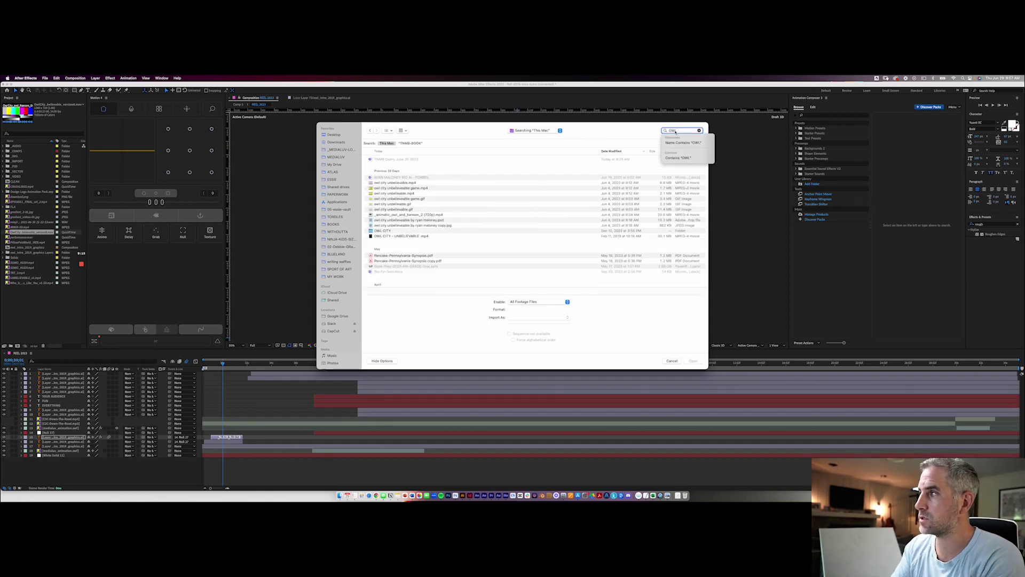
left_click(390, 183)
key("space")
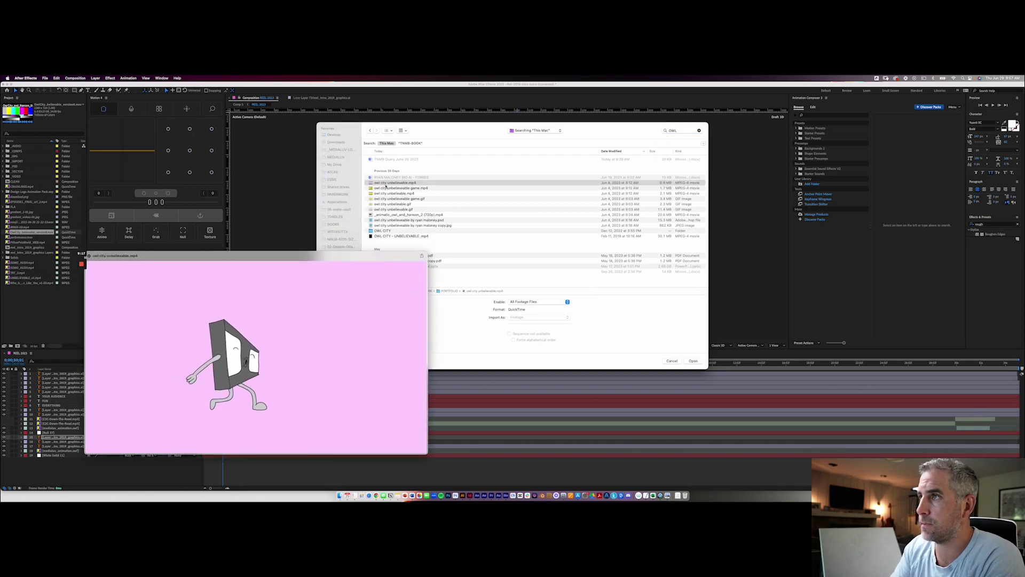
key("space")
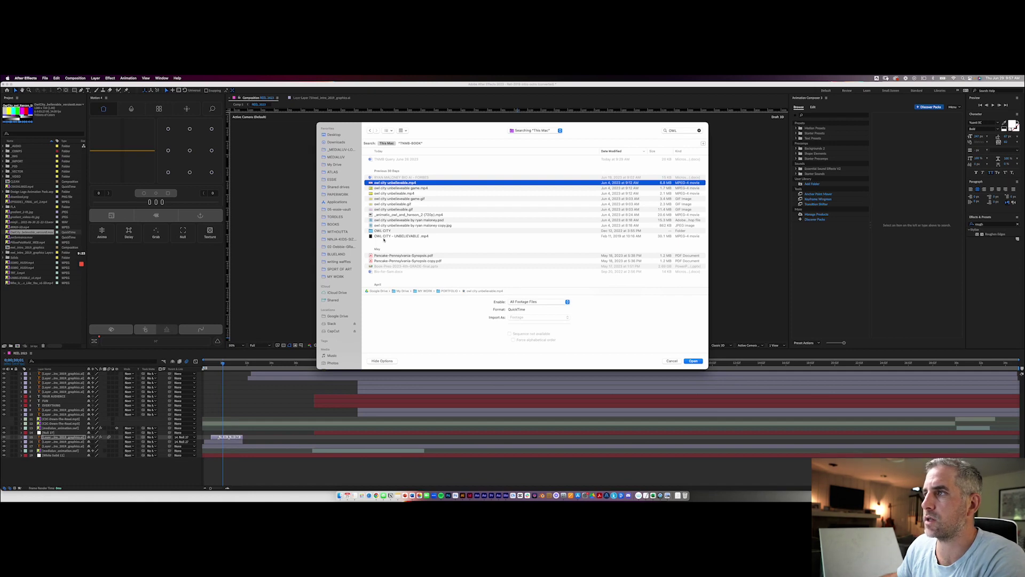
double_click(384, 238)
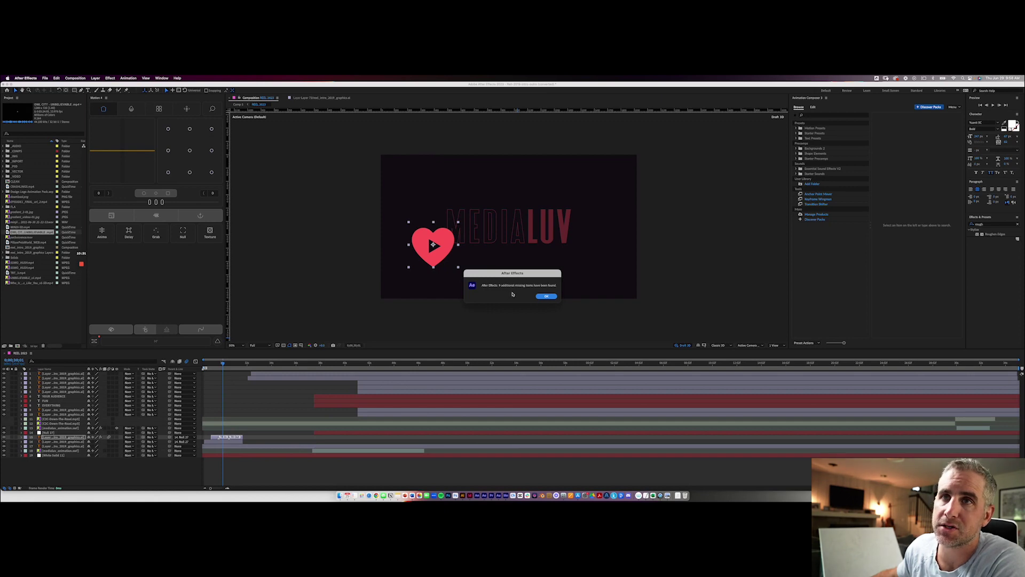
Step: Dismiss the missing-items alert, add the OwlCity video as top layer, trim it at the playhead, shift it earlier
left_click(546, 297)
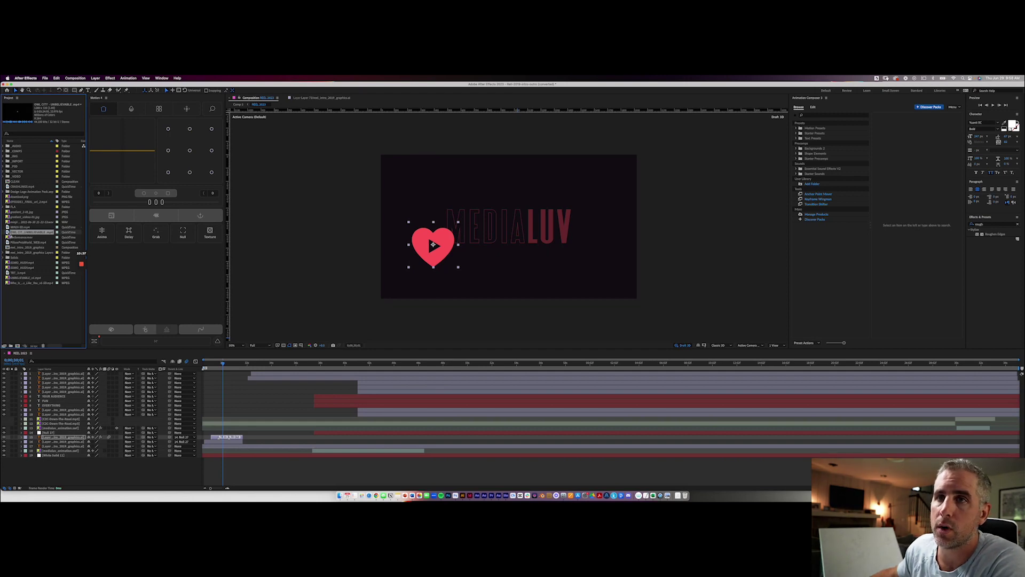
left_click_drag(229, 331, 363, 365)
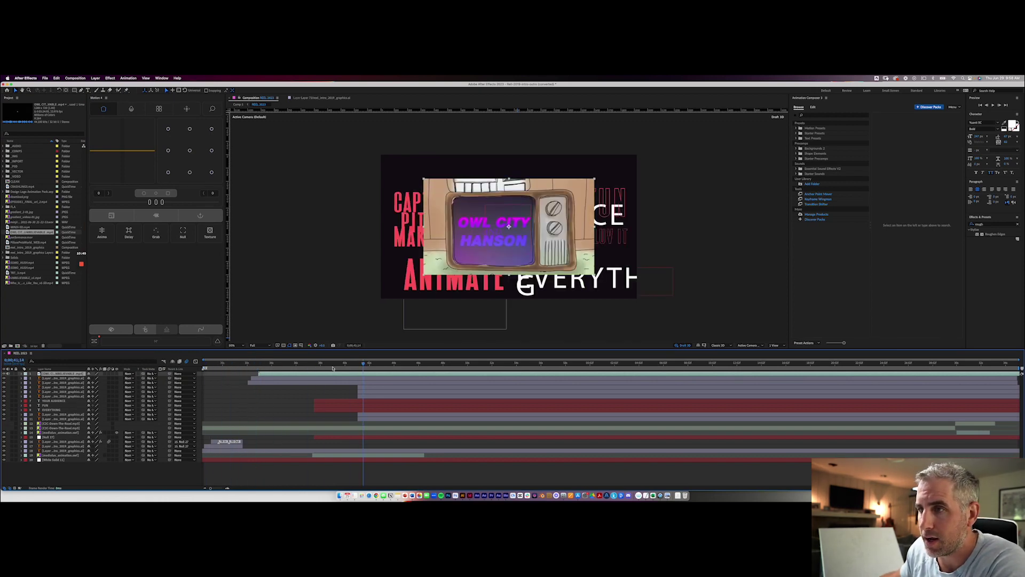
mouse_move(284, 374)
left_mouse_down()
mouse_move(262, 376)
mouse_move(277, 365)
left_mouse_up()
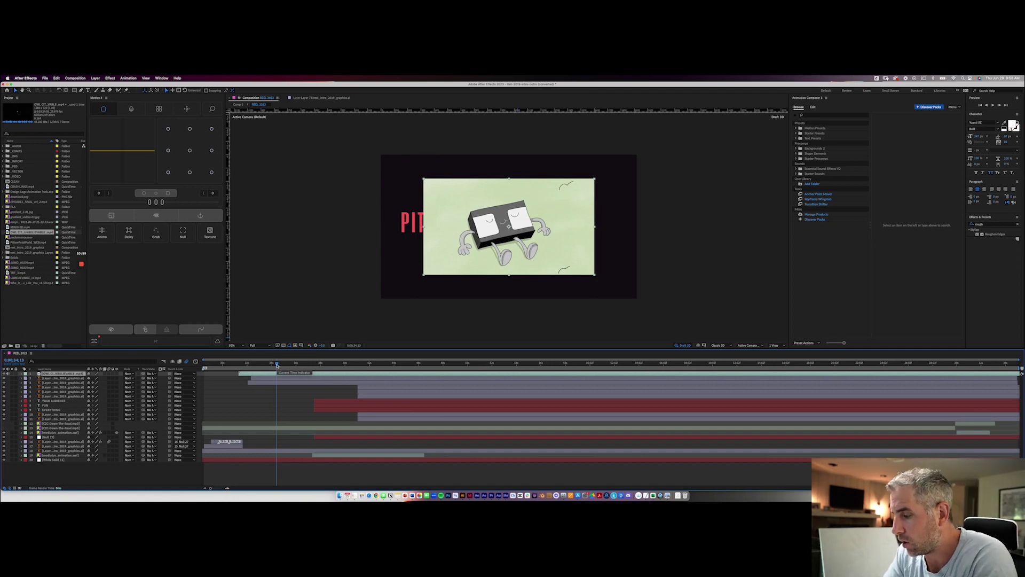
key("alt+bracketright")
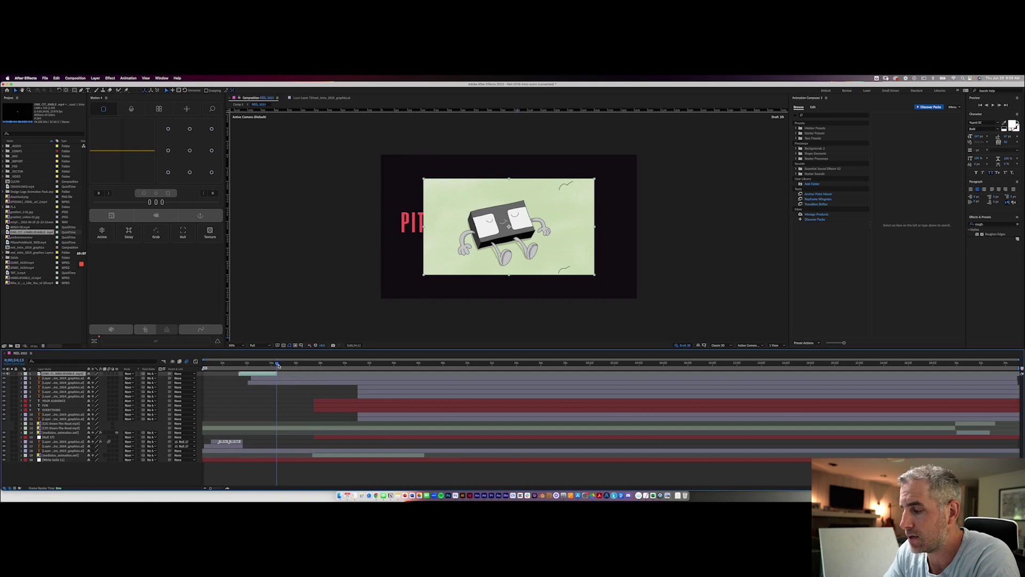
left_click_drag(260, 374, 234, 377)
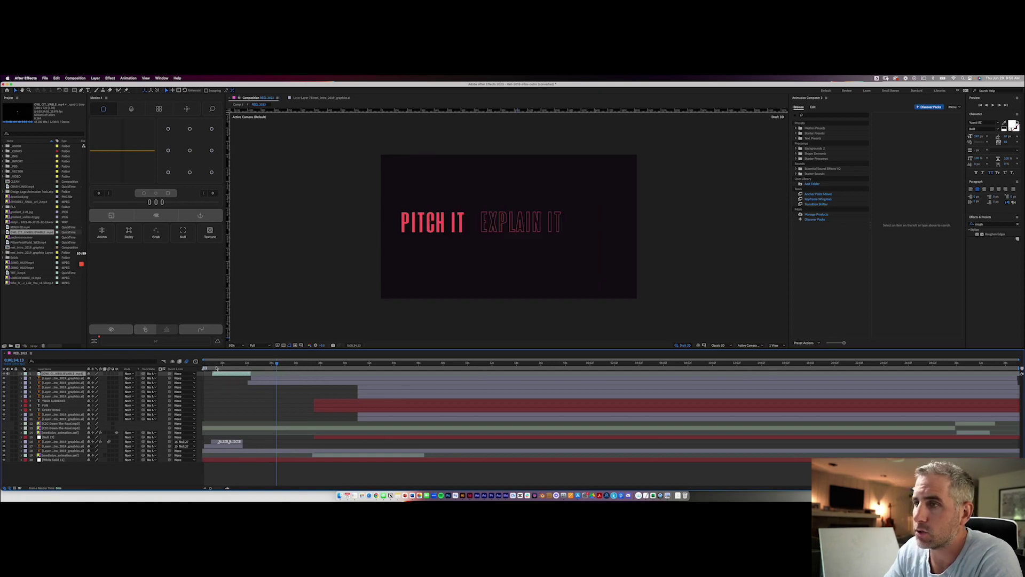
left_click(222, 367)
Step: Preview the star animation over the heart logo, toggling the top layer's visibility off and back on
key("space")
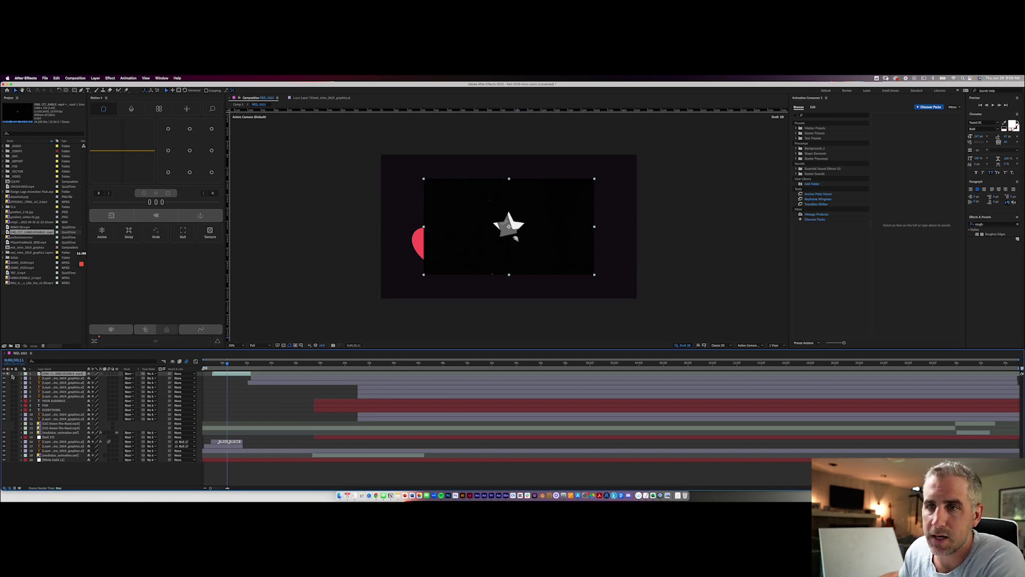
left_click(4, 374)
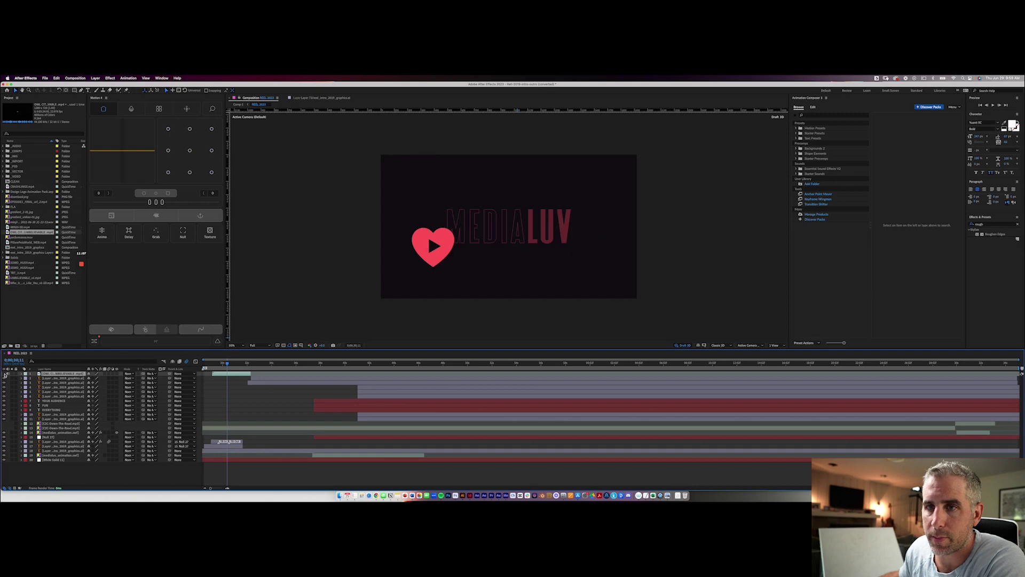
left_click(5, 375)
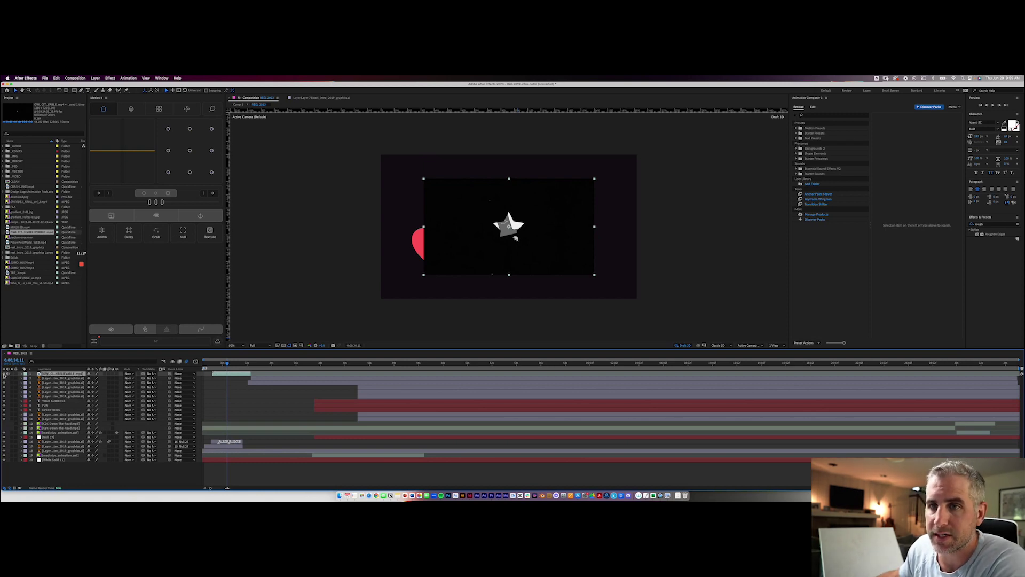
Step: Add a null object, enlarge its outline, and parent the star video layer to it
left_click(95, 78)
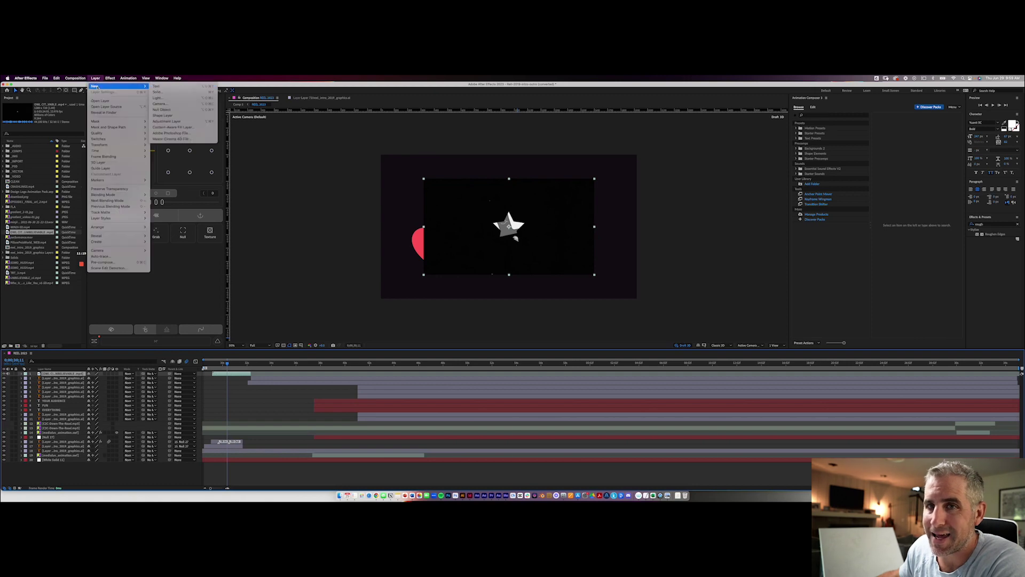
left_click(160, 110)
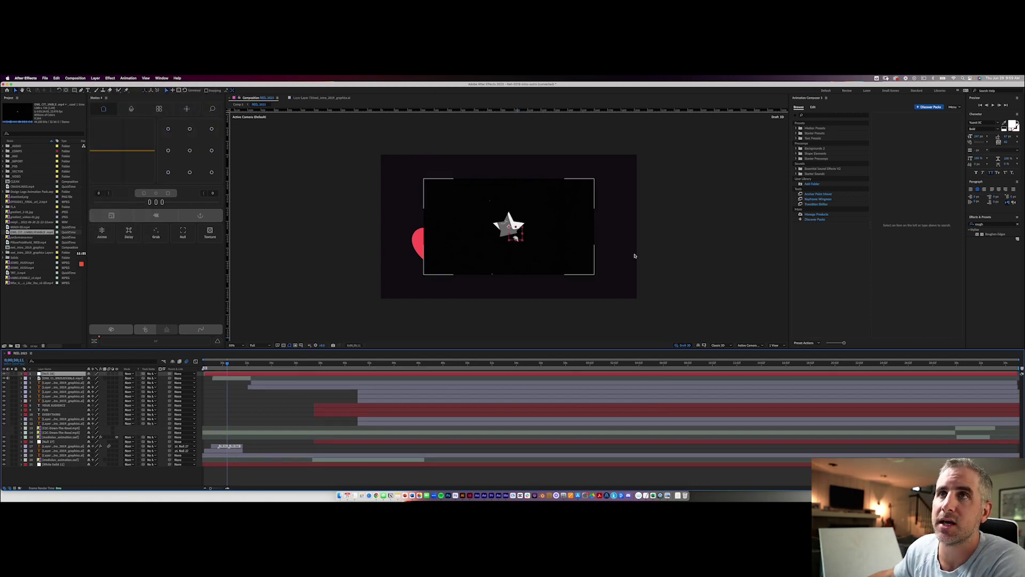
left_click_drag(522, 228, 514, 214)
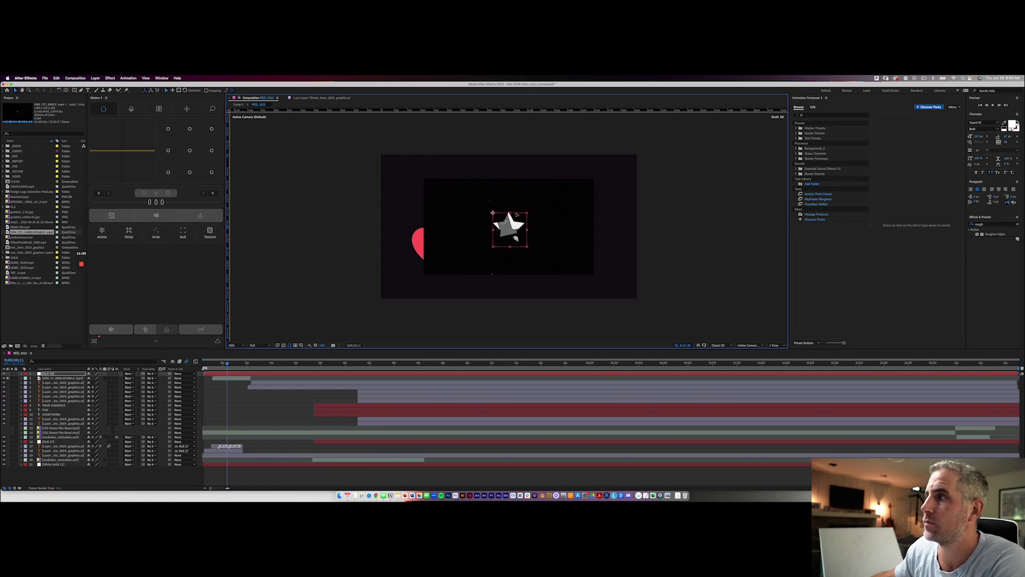
left_click(236, 380)
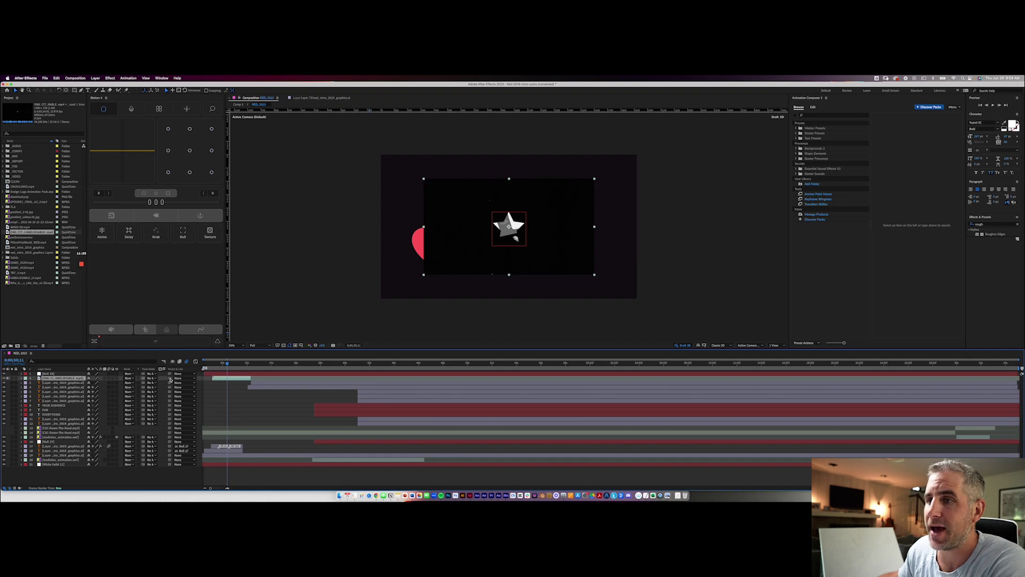
left_click_drag(171, 380, 51, 375)
left_click(49, 376)
Step: Shift the null slightly left via Position, then rotate the star video layer to tilt it
key("p")
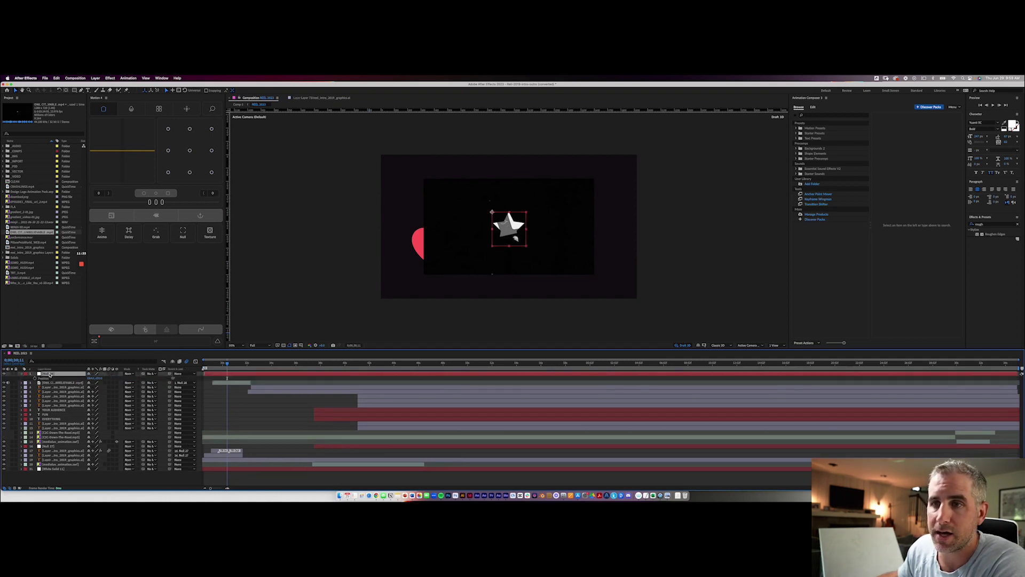
left_click_drag(93, 378, 82, 378)
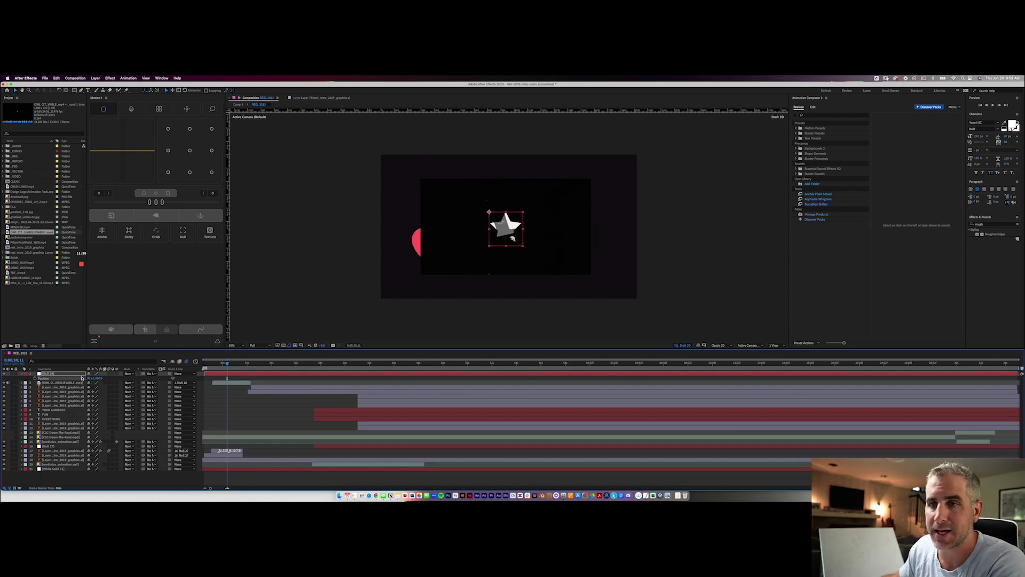
left_click(53, 383)
key("p")
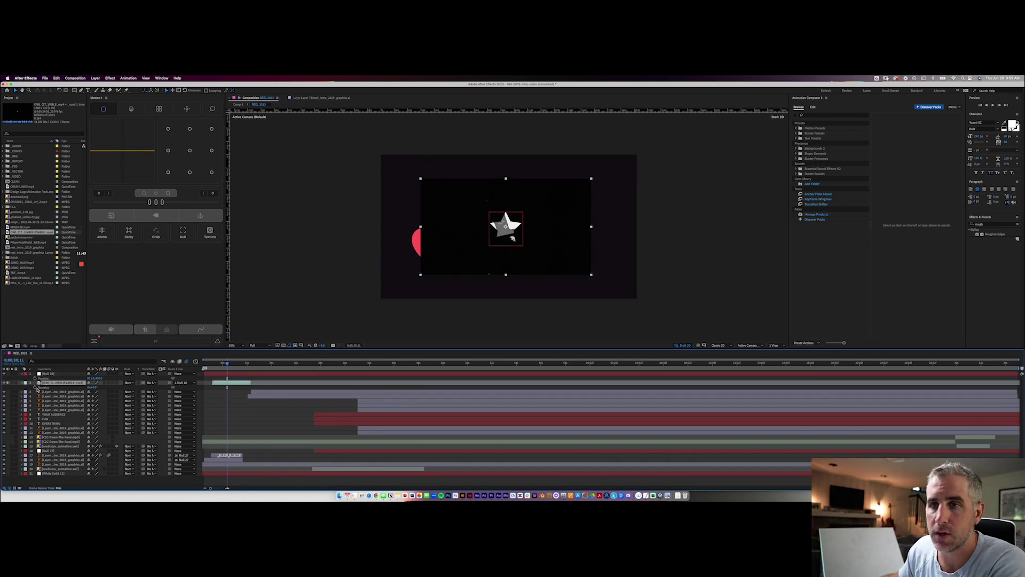
key("r")
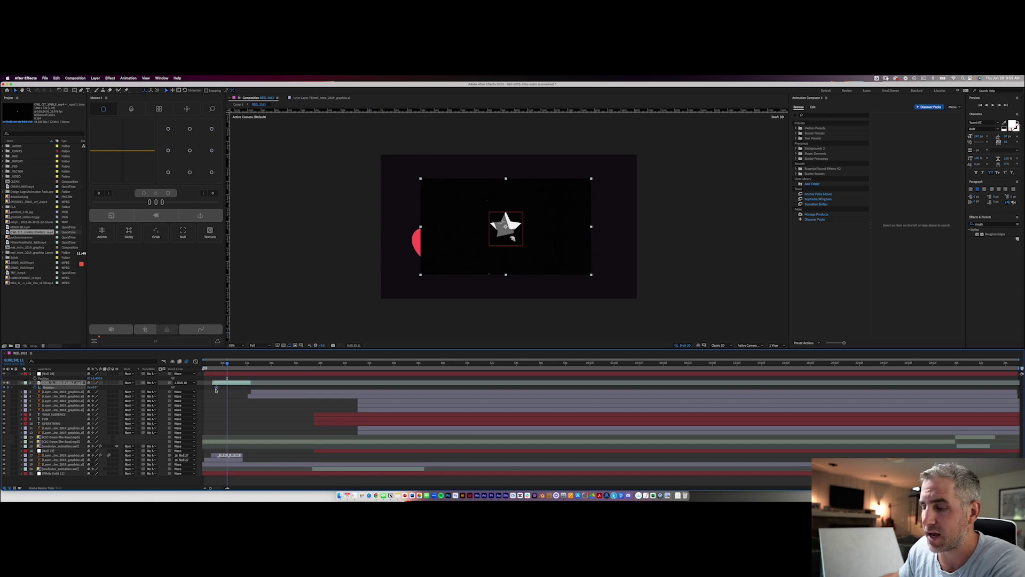
left_click_drag(99, 392, 115, 389)
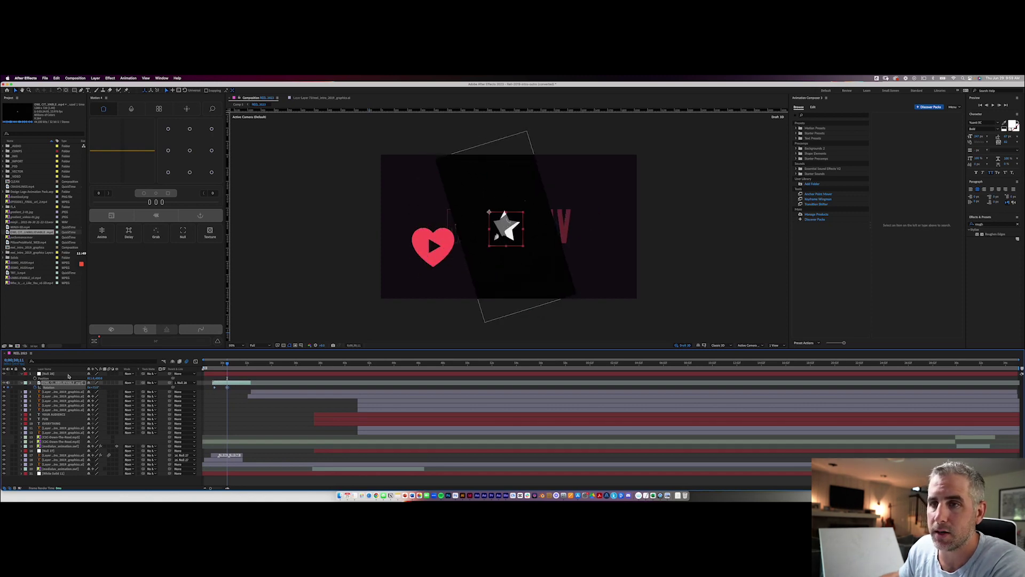
Step: Nudge the null right twice with Shift+Right, then scrub frames near 29 seconds to check the slide
left_click(212, 374)
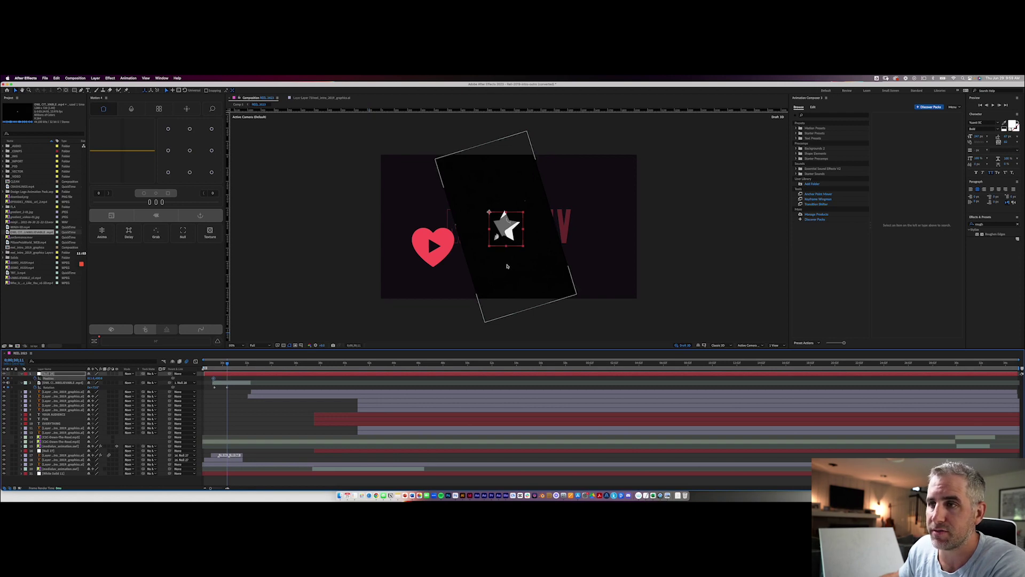
key("shift+Right")
key("shift+Right")
key("shift+Right")
key("shift+Right")
key("shift+Right")
key("shift+Right")
key("shift+Right")
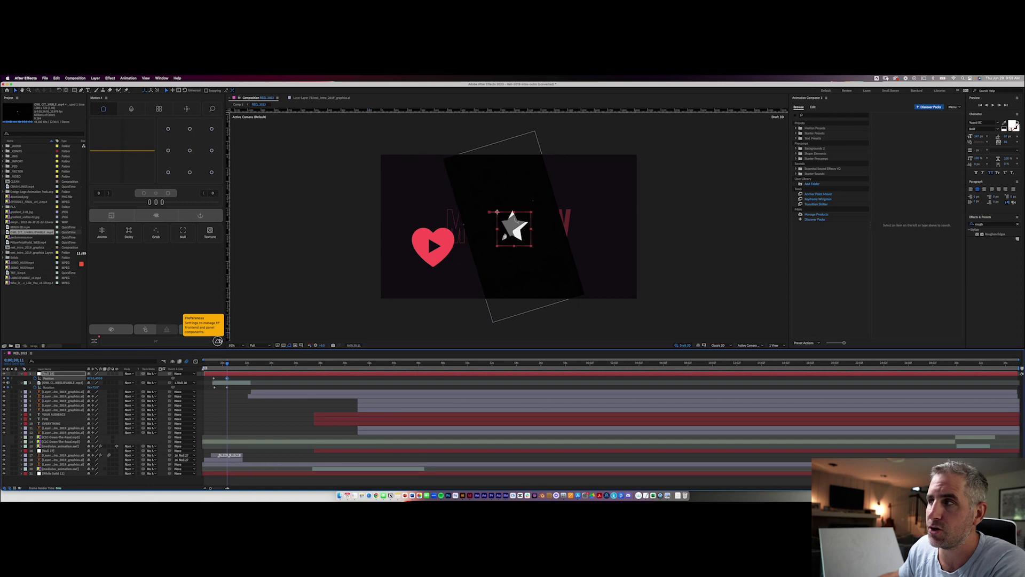
key("shift+Right")
key("shift+Right")
key("shift+Right")
key("shift+Right")
key("shift+Right")
key("shift+Right")
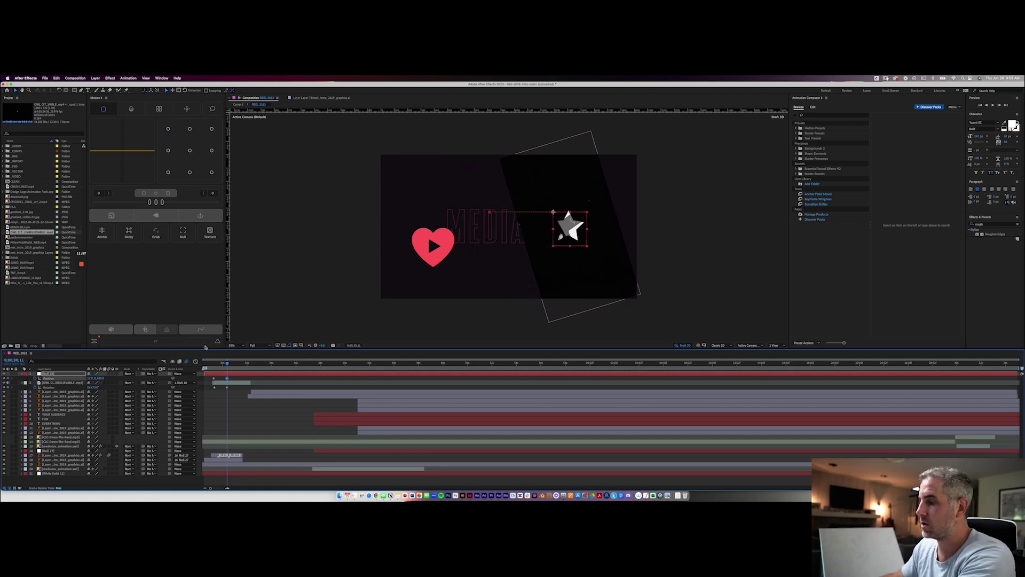
left_click_drag(212, 366, 227, 369)
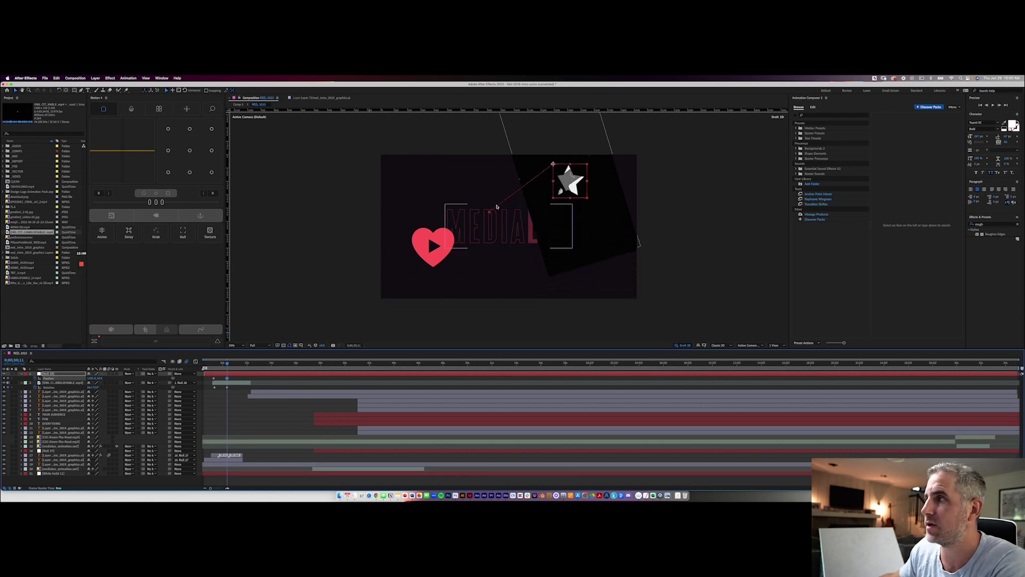
mouse_move(212, 366)
left_mouse_down()
mouse_move(225, 366)
mouse_move(213, 366)
left_mouse_up()
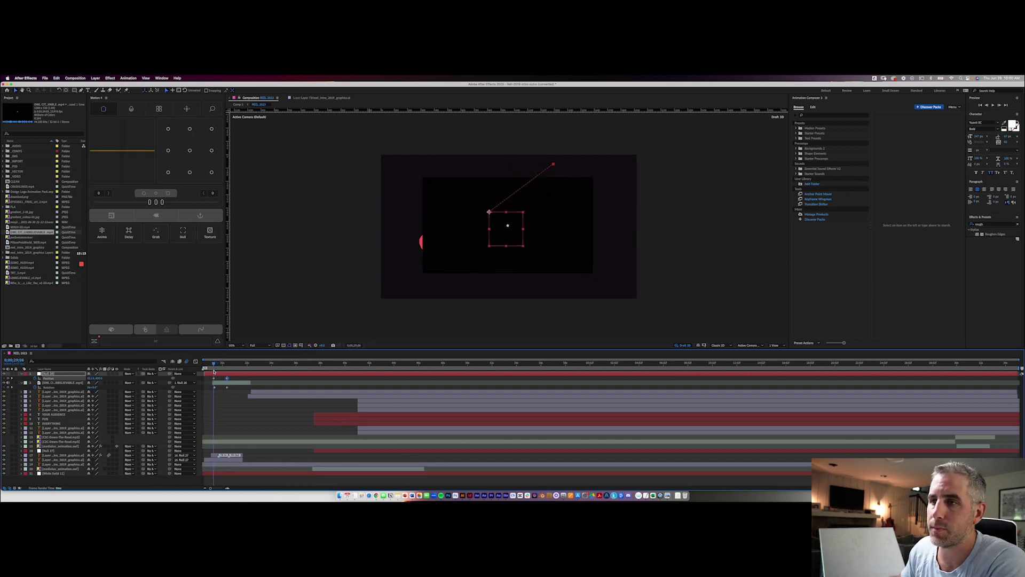
Step: Scrub the third video layer's Scale larger
left_click(223, 384)
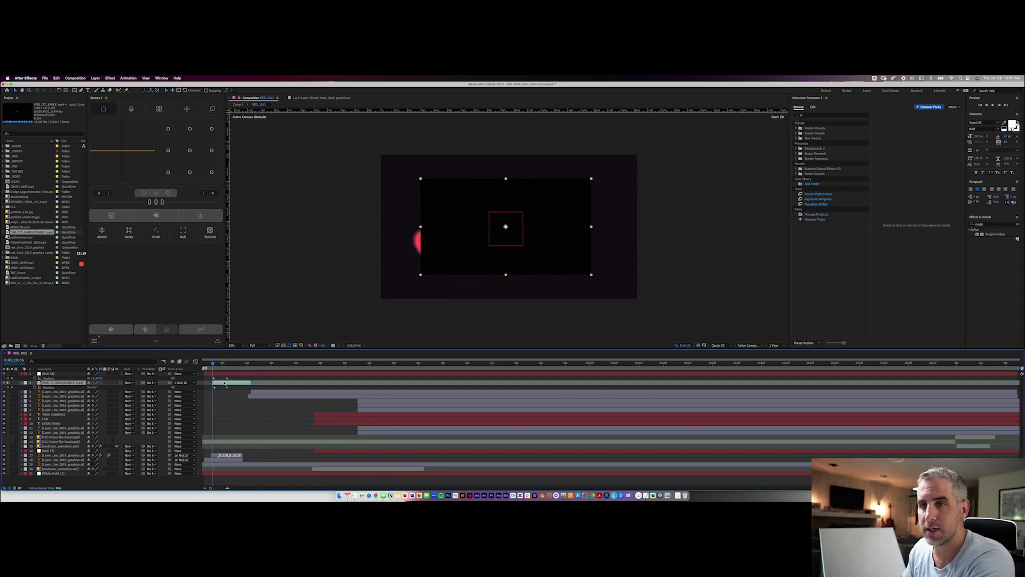
key("s")
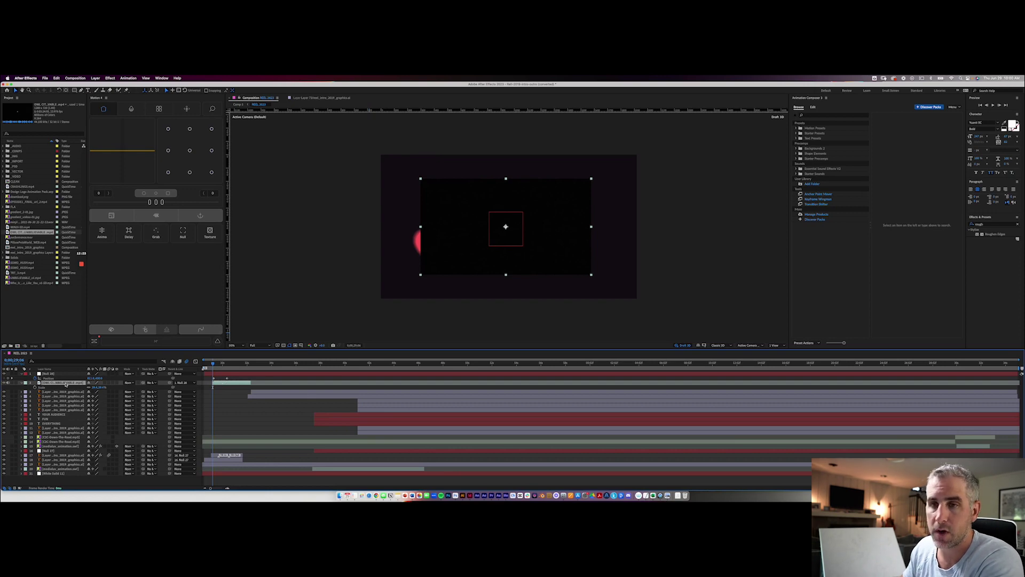
mouse_move(99, 388)
left_mouse_down()
mouse_move(114, 389)
mouse_move(99, 391)
left_mouse_up()
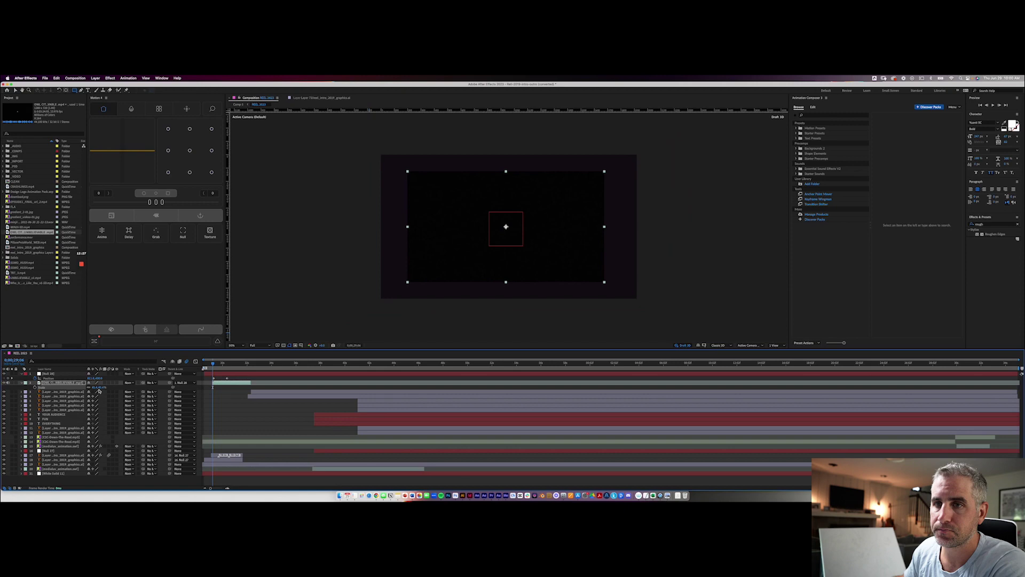
Step: Show Rotation on the null and Position, Scale, Rotation on layer 2, selecting all three
left_click(69, 379)
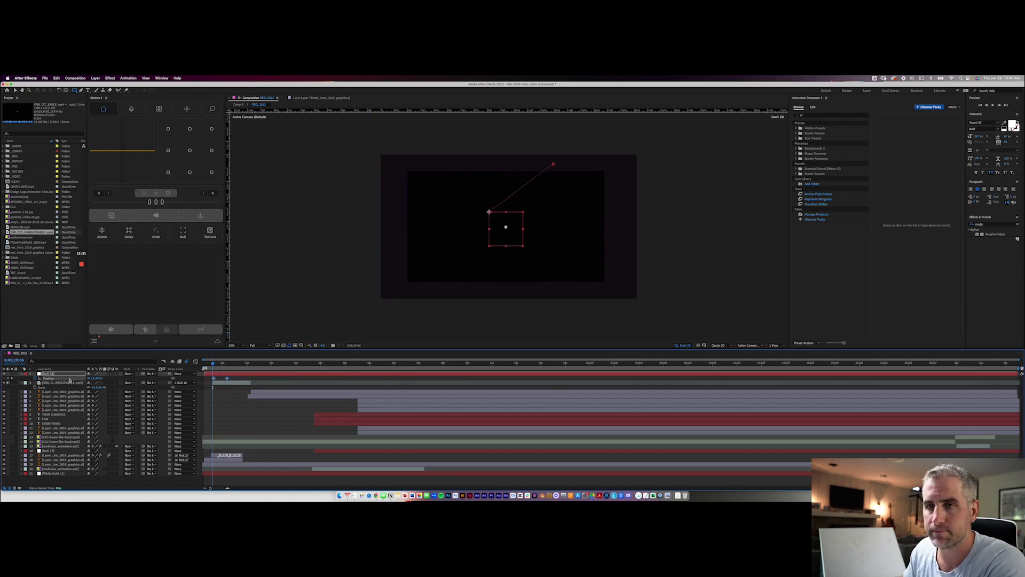
key("shift+r")
left_click(66, 387)
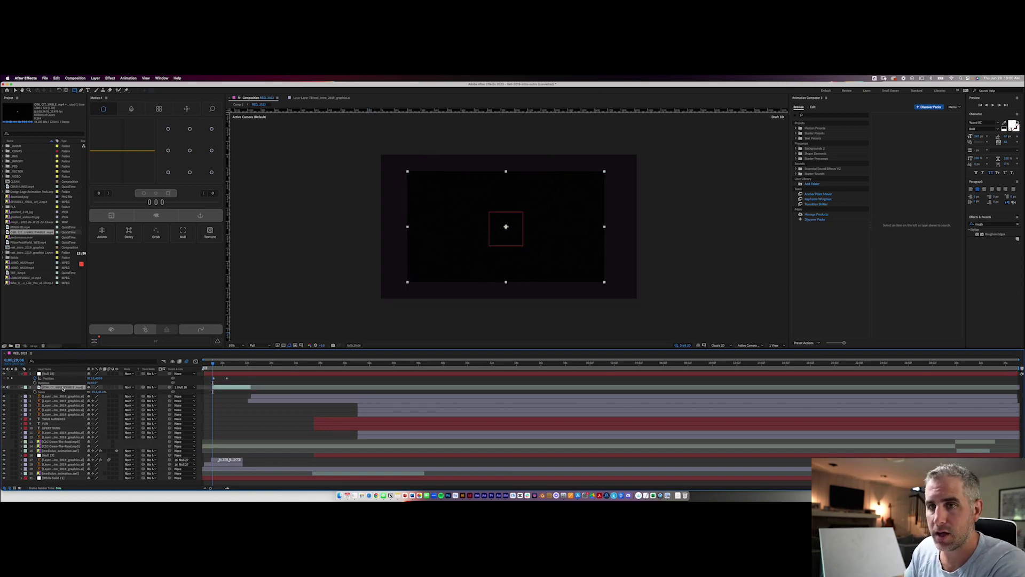
key("shift+r")
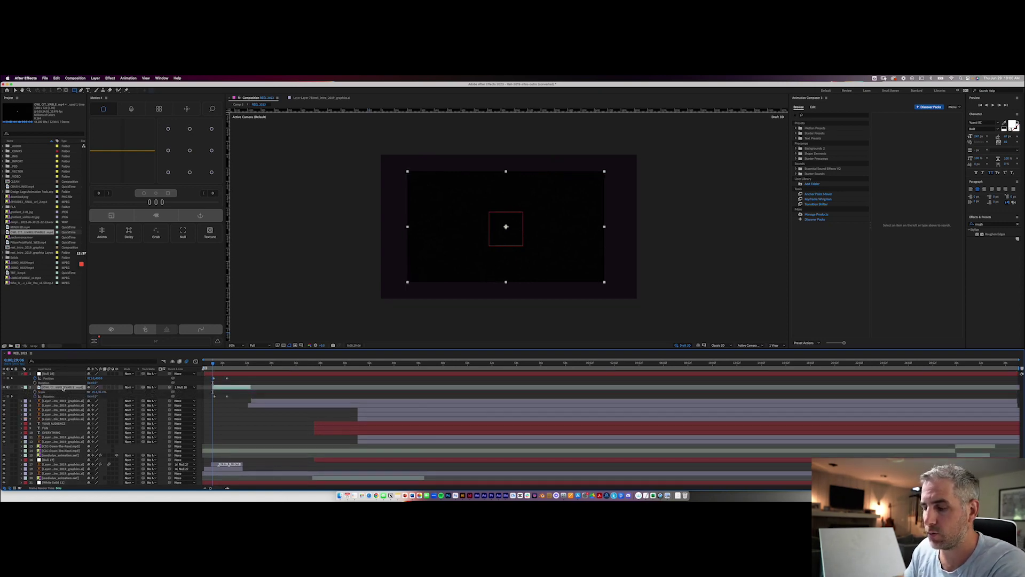
key("shift+p")
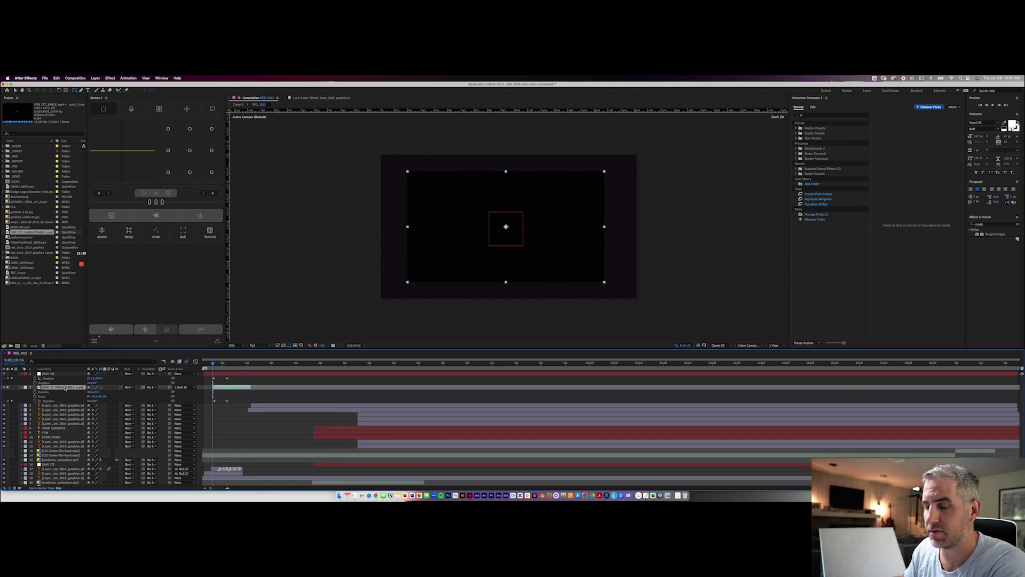
left_click(47, 391)
left_click(47, 401, "shift")
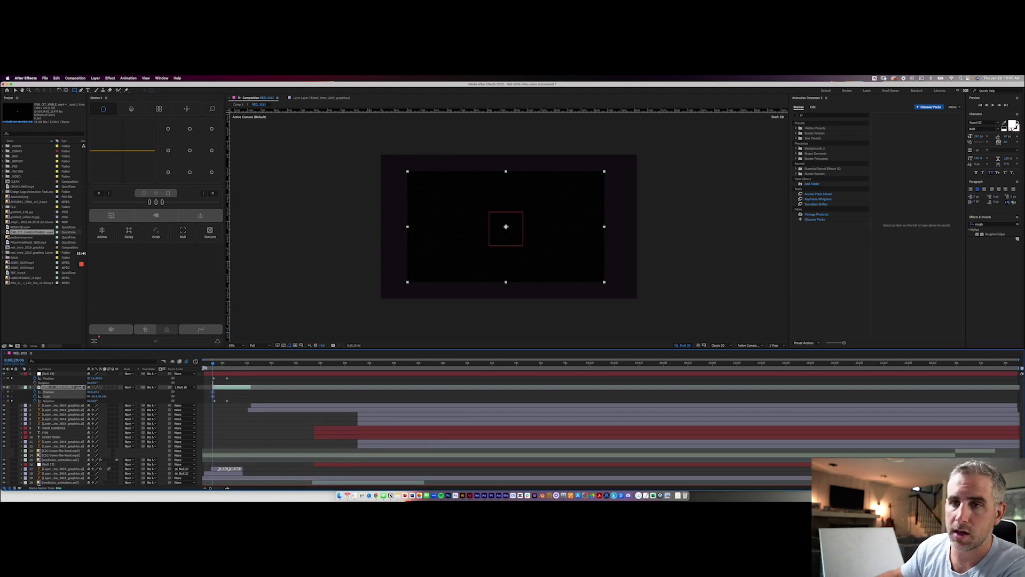
left_click_drag(218, 366, 229, 365)
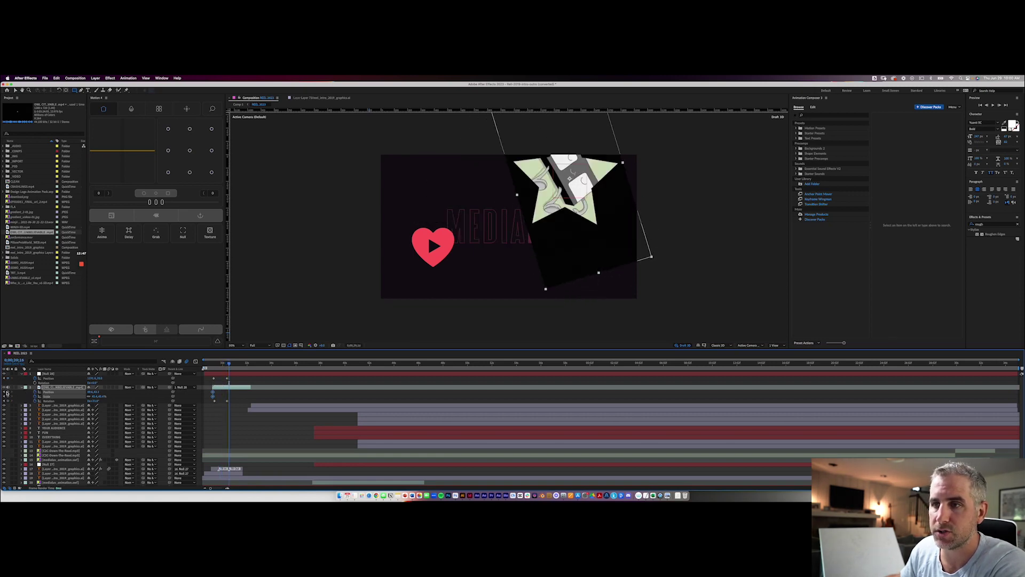
Step: At the green-card frame, keyframe Position and Scale, then scale the tilted layer up to fill the frame
left_click_drag(224, 364, 234, 366)
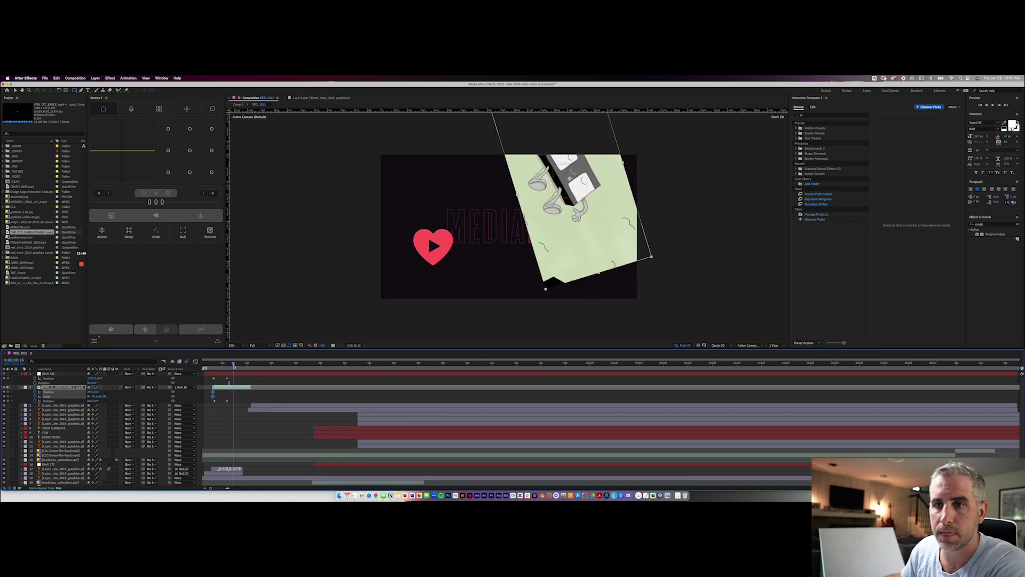
left_click(9, 394)
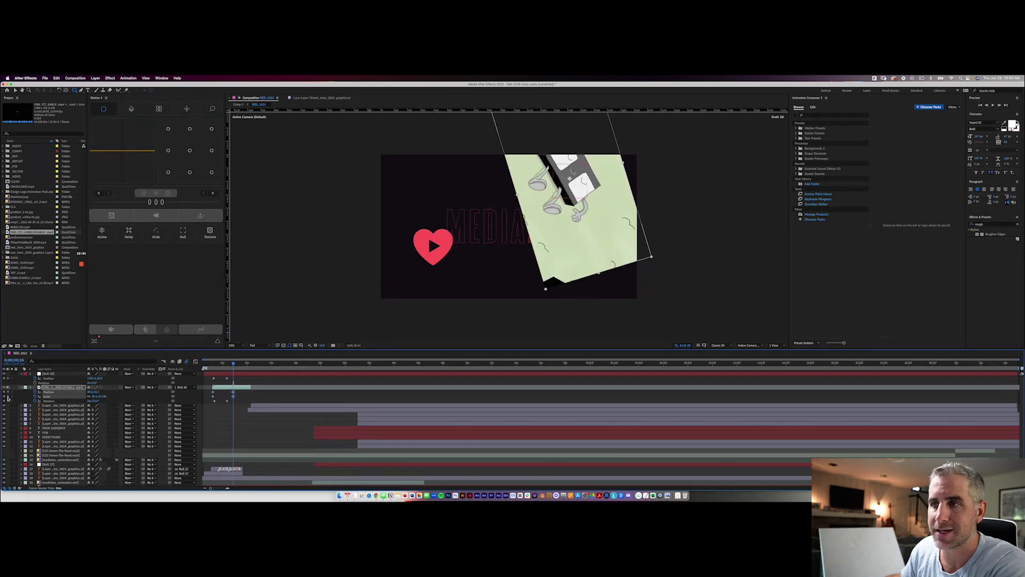
left_click(8, 396)
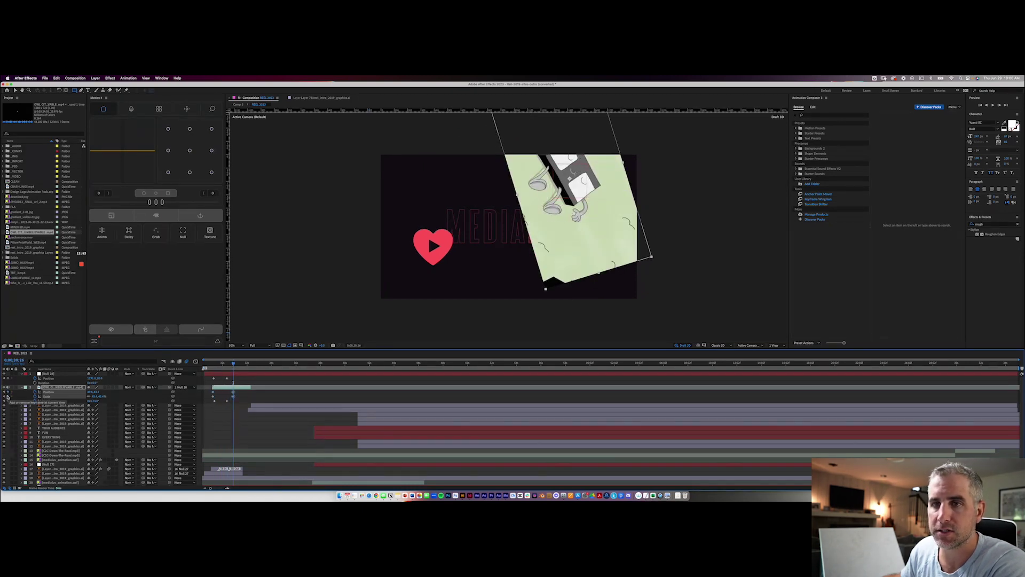
left_click_drag(102, 397, 131, 396)
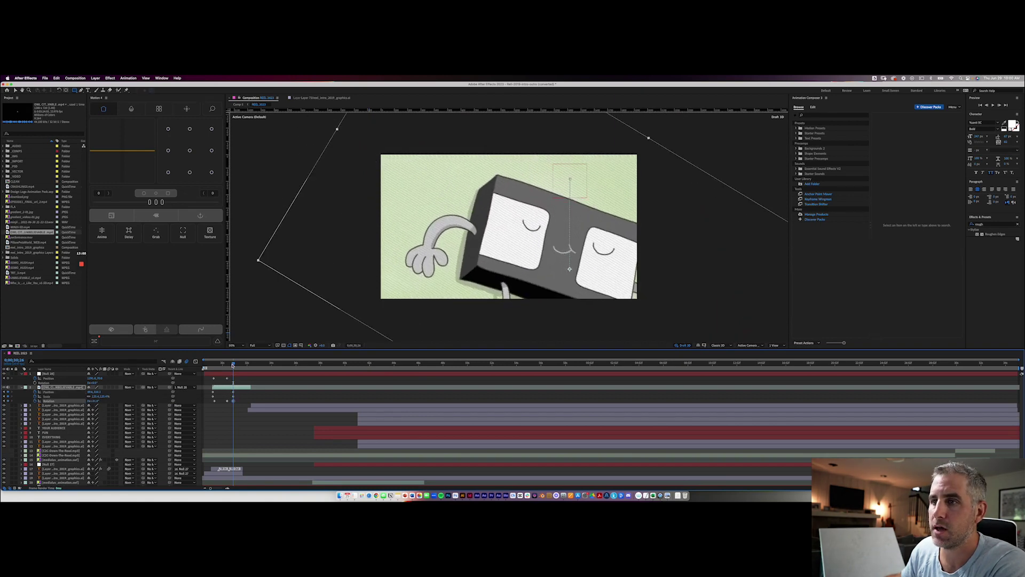
mouse_move(233, 365)
left_mouse_down()
mouse_move(219, 369)
mouse_move(235, 371)
mouse_move(222, 378)
left_mouse_up()
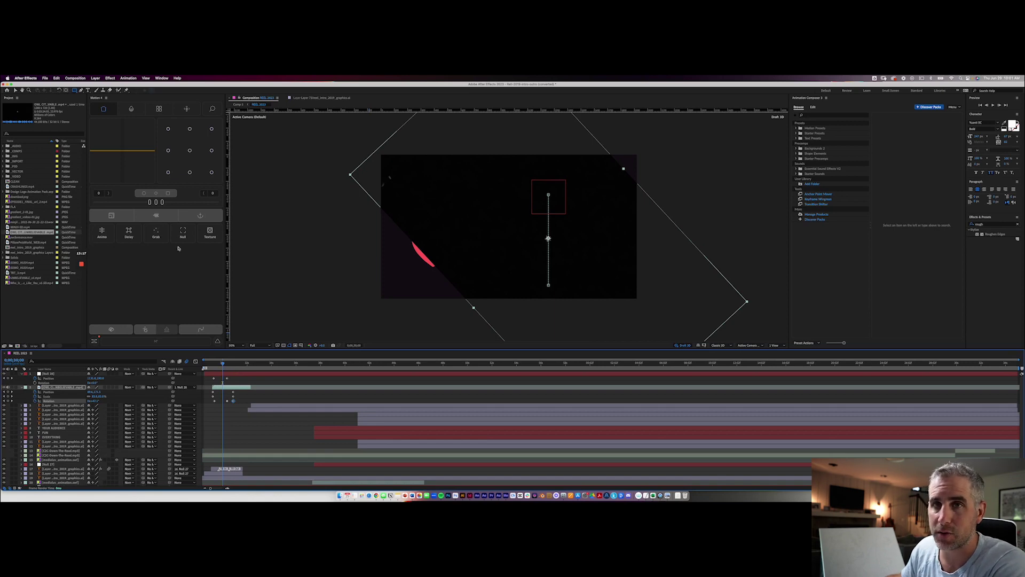
Step: Bring up the Effects & Presets, Properties and Effect Controls panels from the Window menu
left_click(161, 78)
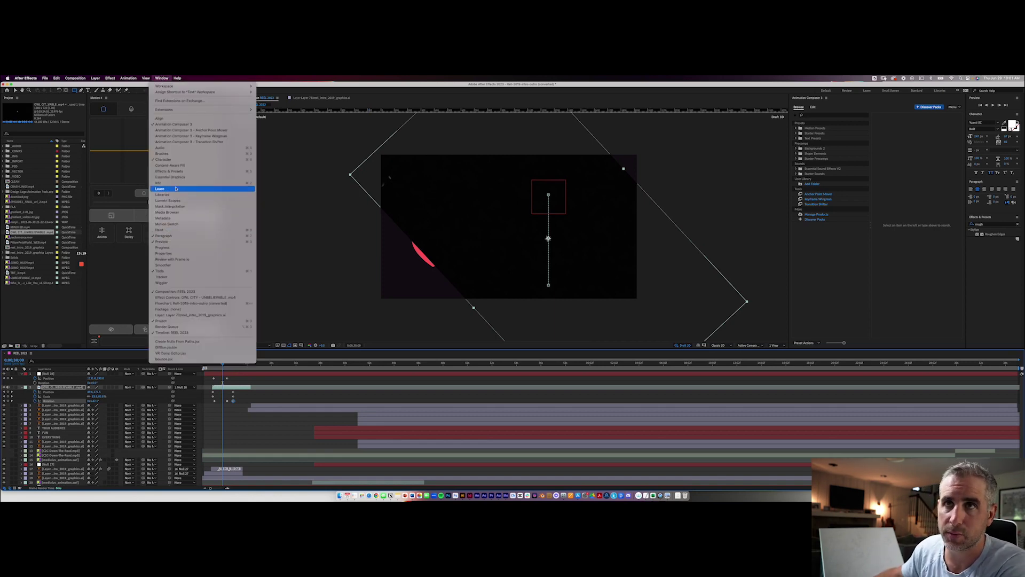
left_click(176, 171)
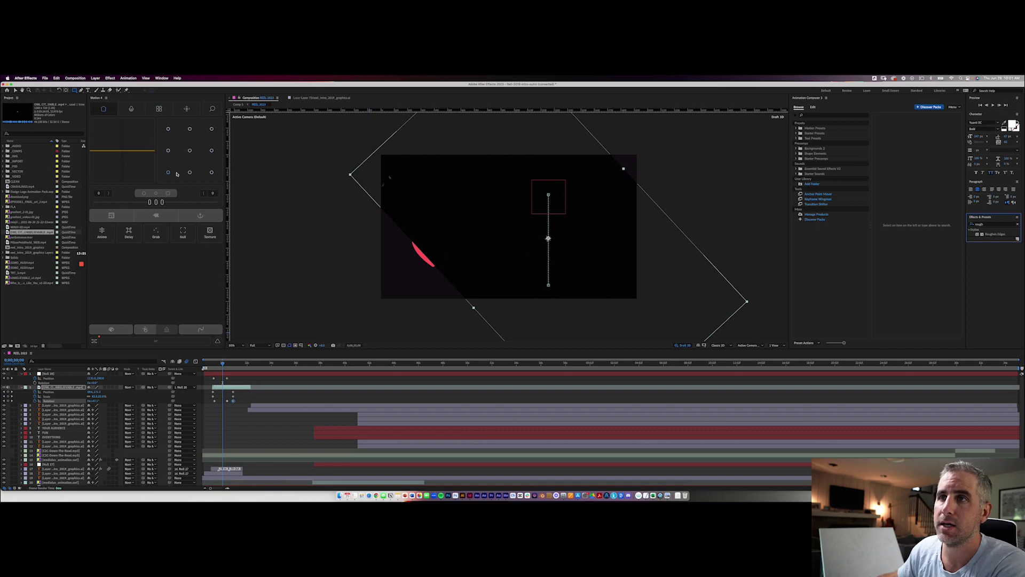
left_click(161, 78)
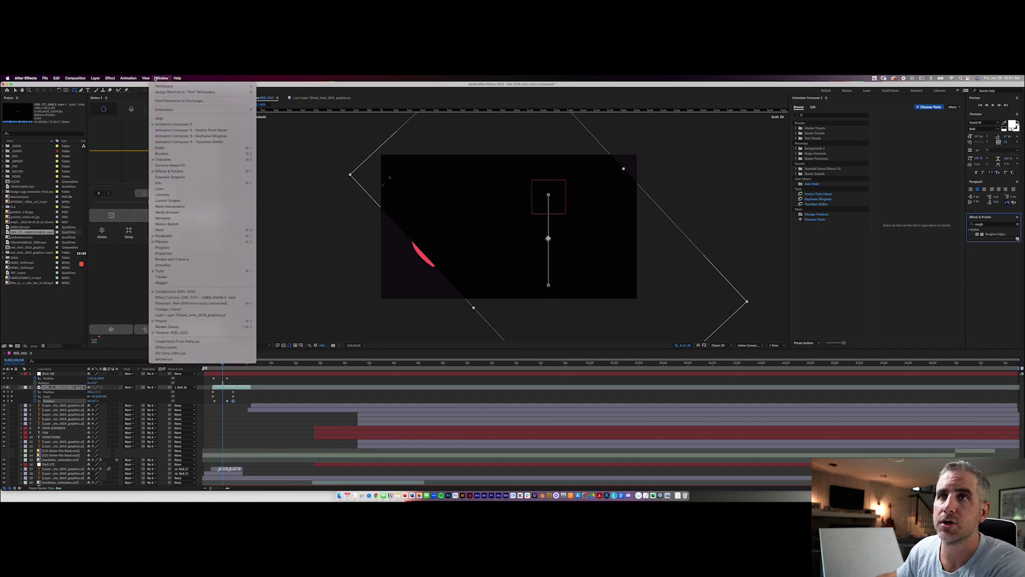
left_click(205, 253)
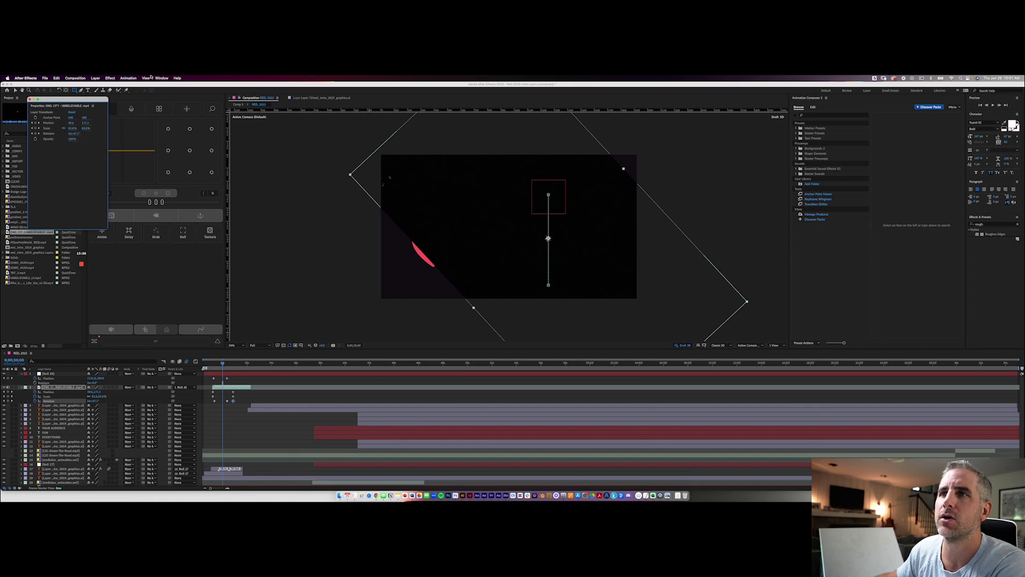
left_click(30, 100)
left_click(162, 78)
mouse_move(179, 110)
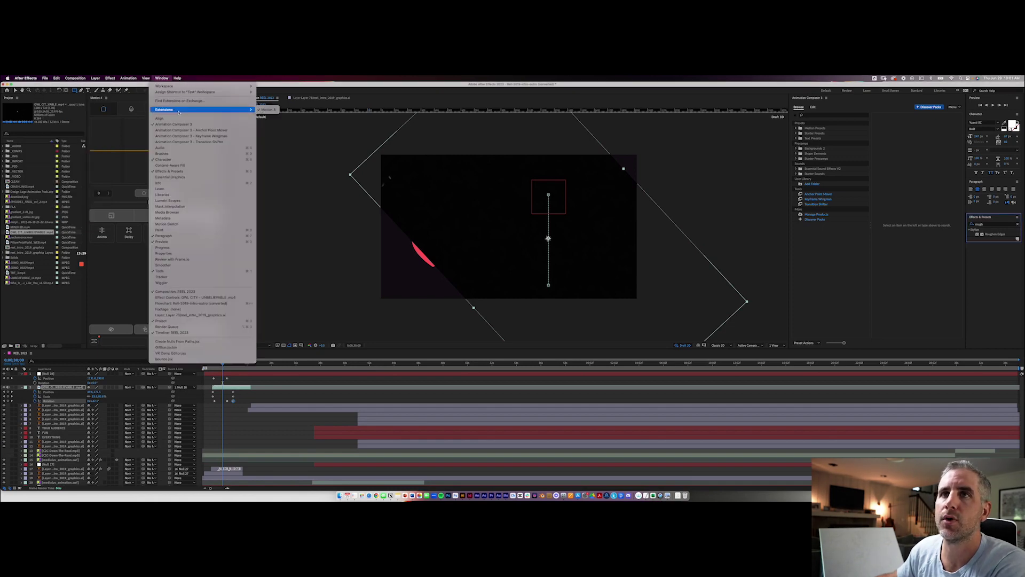
left_click(188, 298)
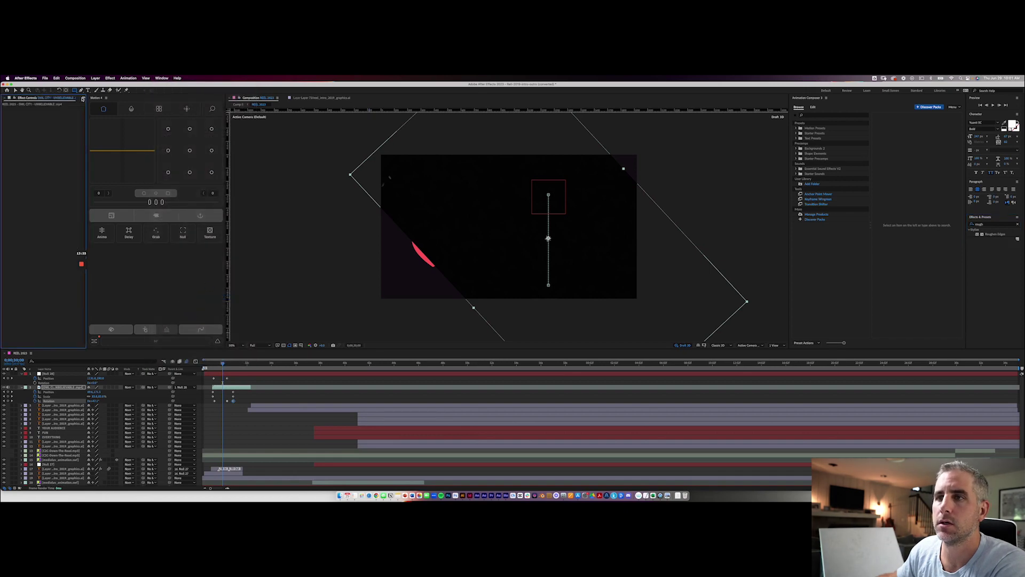
Step: Widen the Project panel and save the layout as a new workspace
key("super+0")
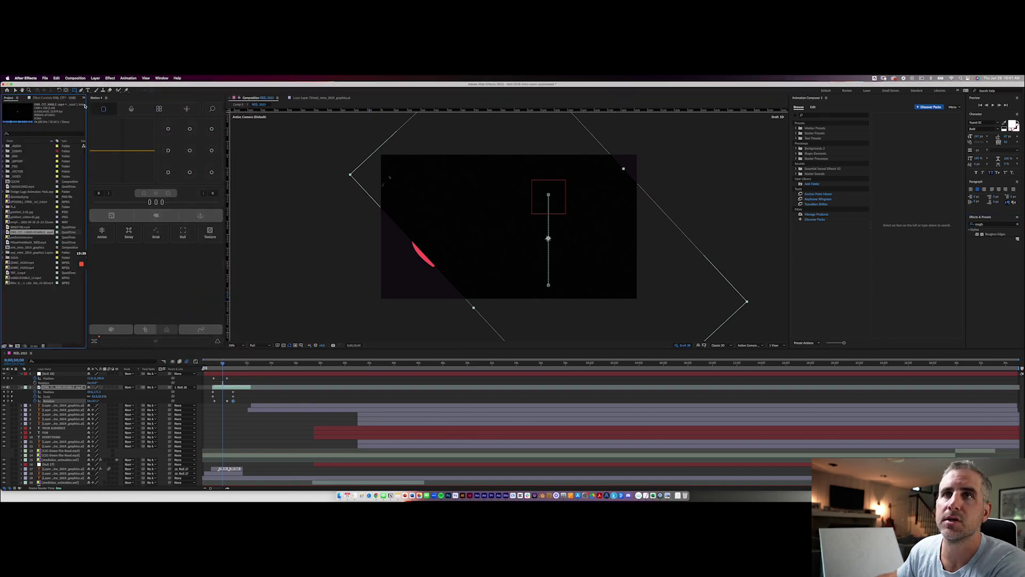
left_click_drag(87, 106, 140, 106)
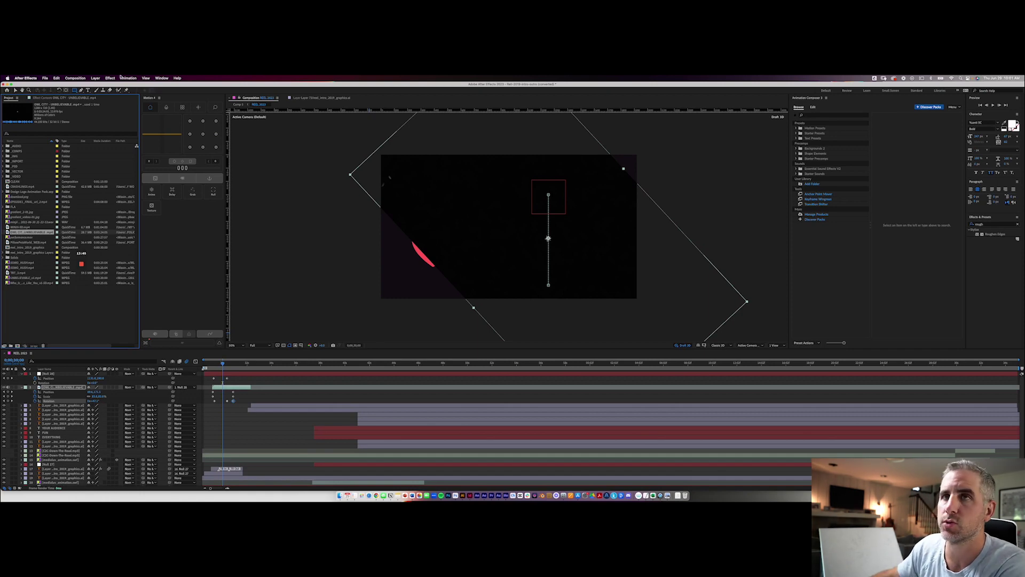
left_click(160, 78)
mouse_move(203, 86)
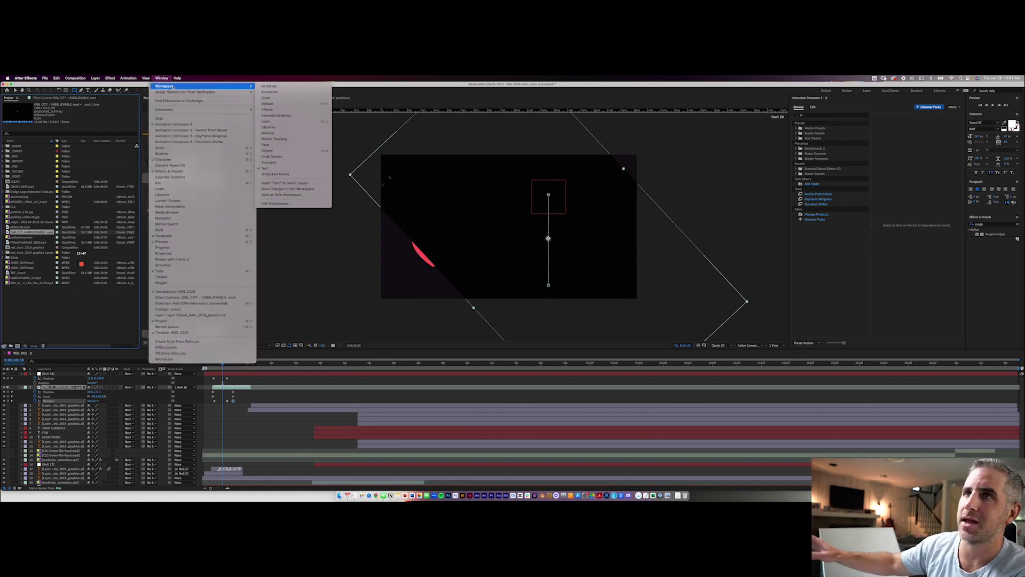
left_click(282, 195)
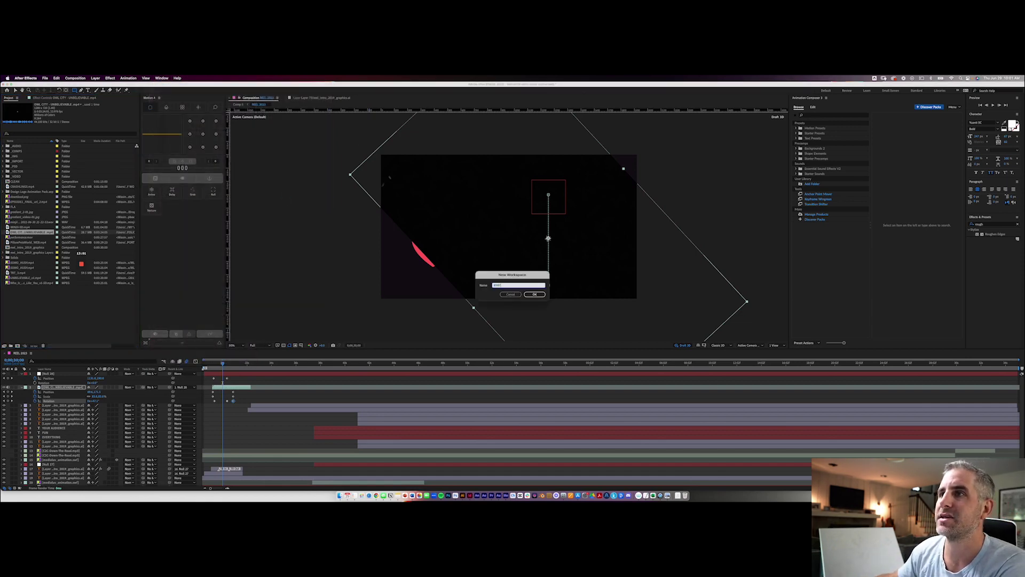
key("Return")
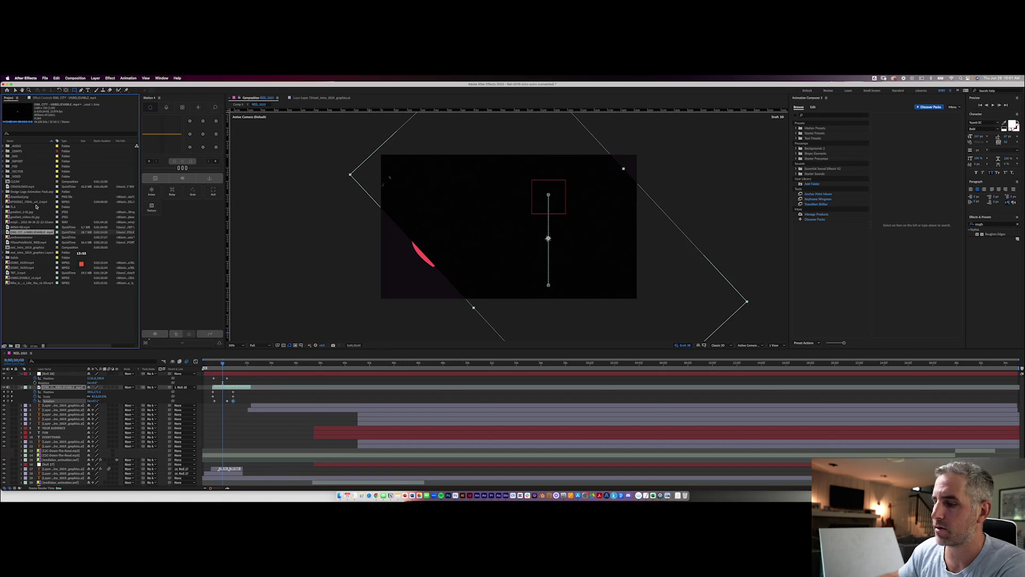
left_click(47, 98)
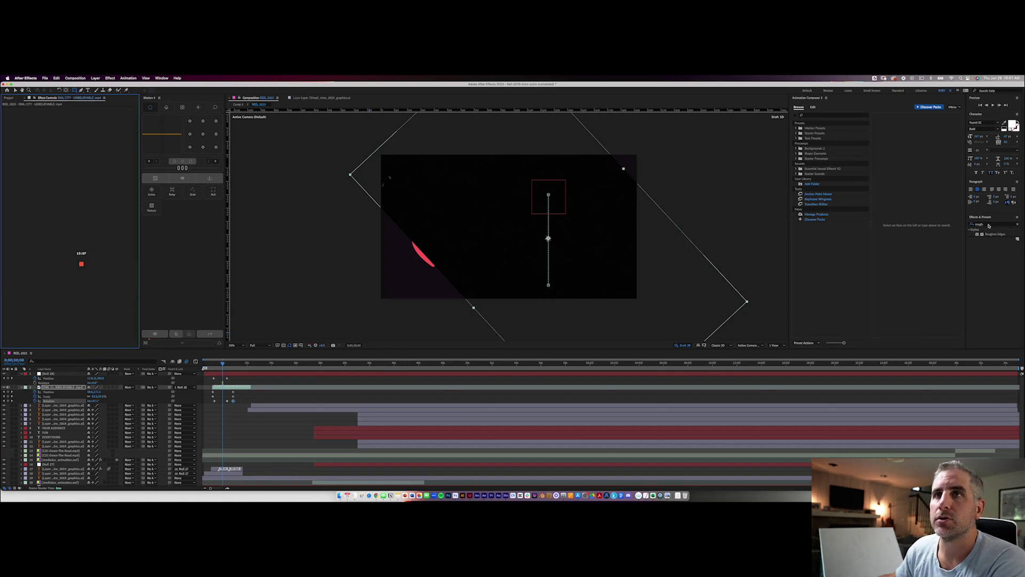
Step: Search '4 col' in Effects & Presets and apply 4-Color Gradient to the tilted video layer
left_click(972, 225)
key("BackSpace")
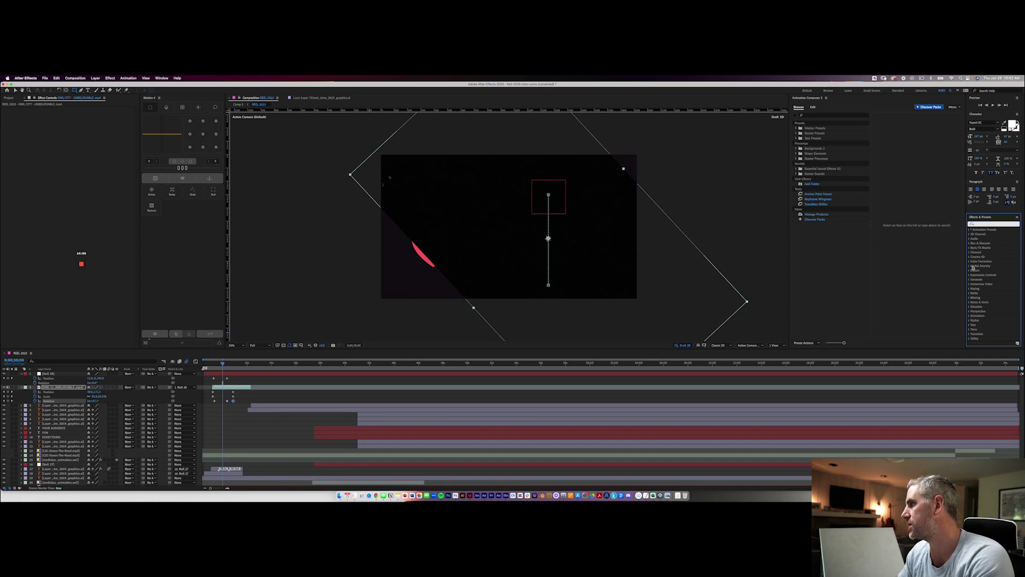
type("4 col")
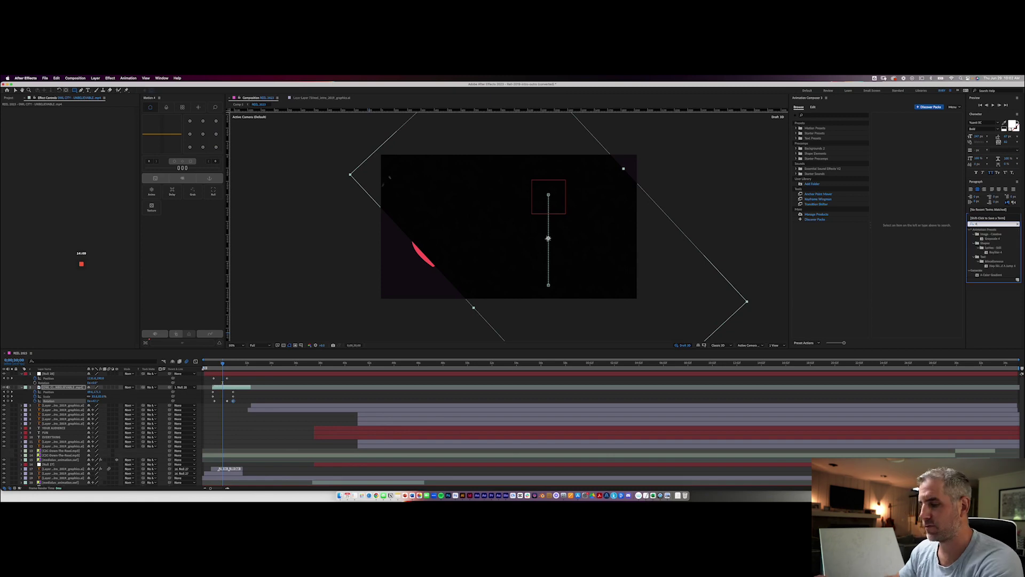
double_click(979, 275)
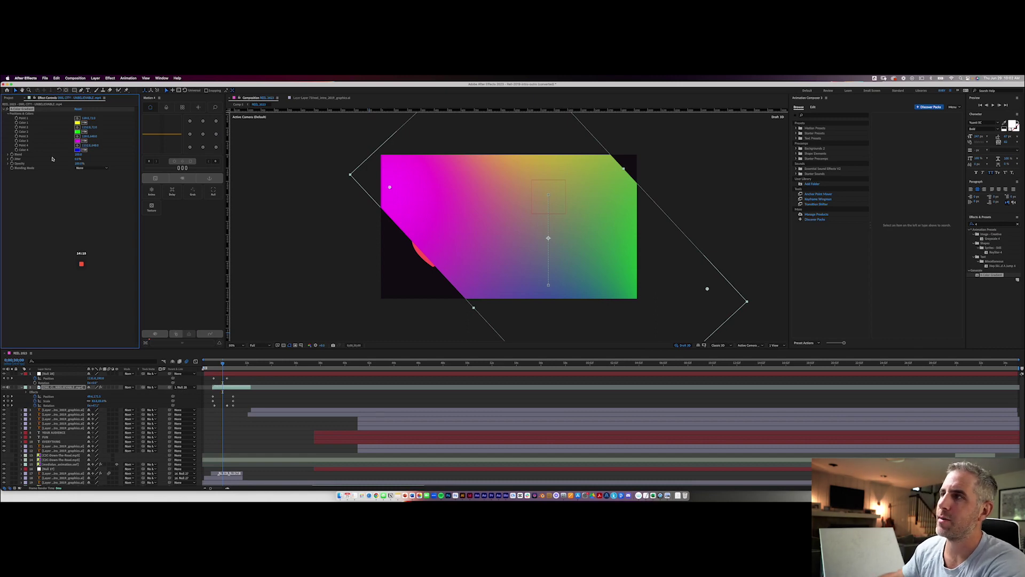
left_click(63, 374)
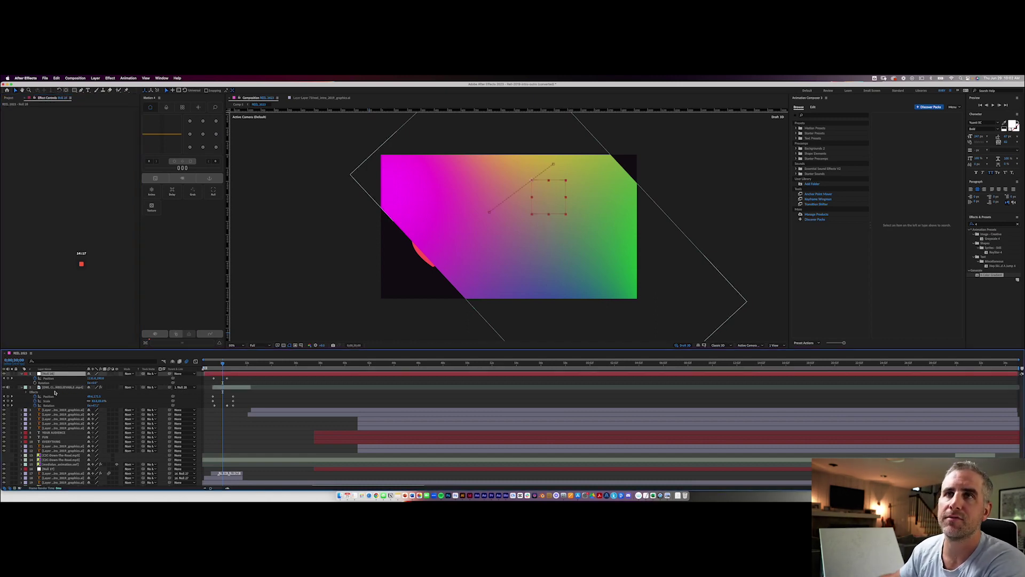
left_click(56, 389)
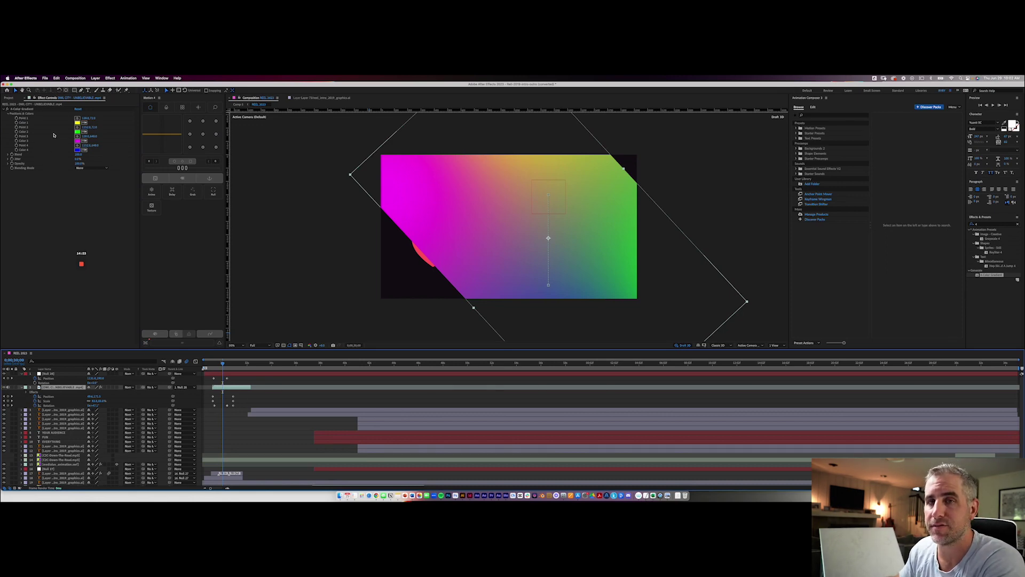
left_click(8, 109)
left_click(21, 109)
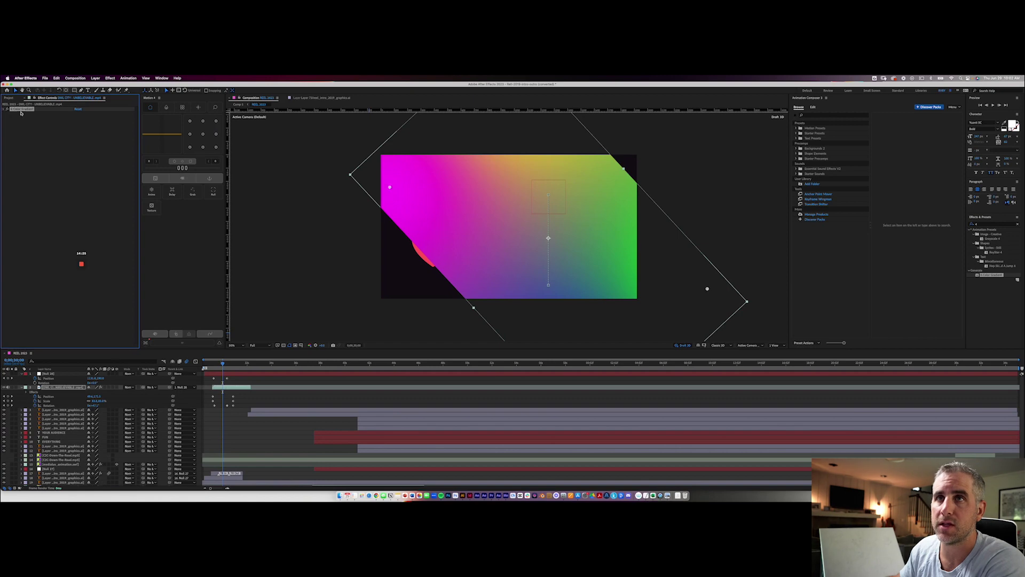
Step: Apply the saved colour-grading preset and move Color Balance (HLS) and Curves above 4-Color Gradient
left_click(983, 240)
double_click(981, 240)
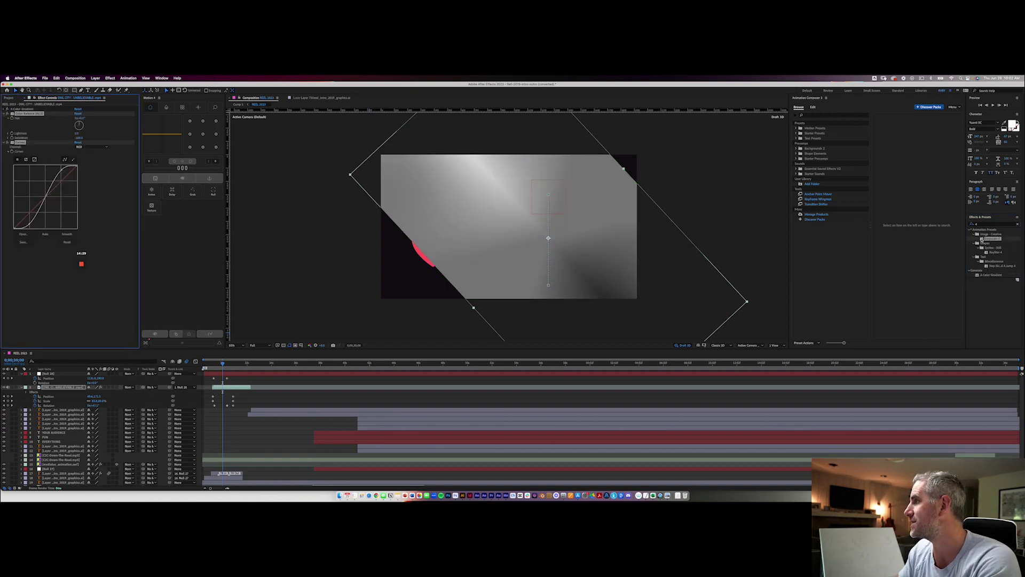
left_click(12, 124)
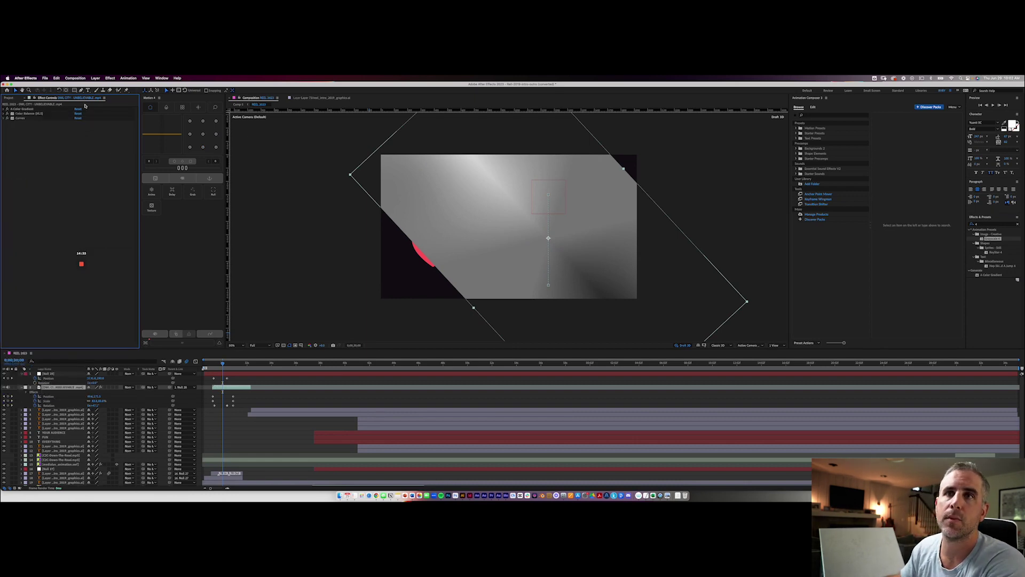
left_click(21, 115)
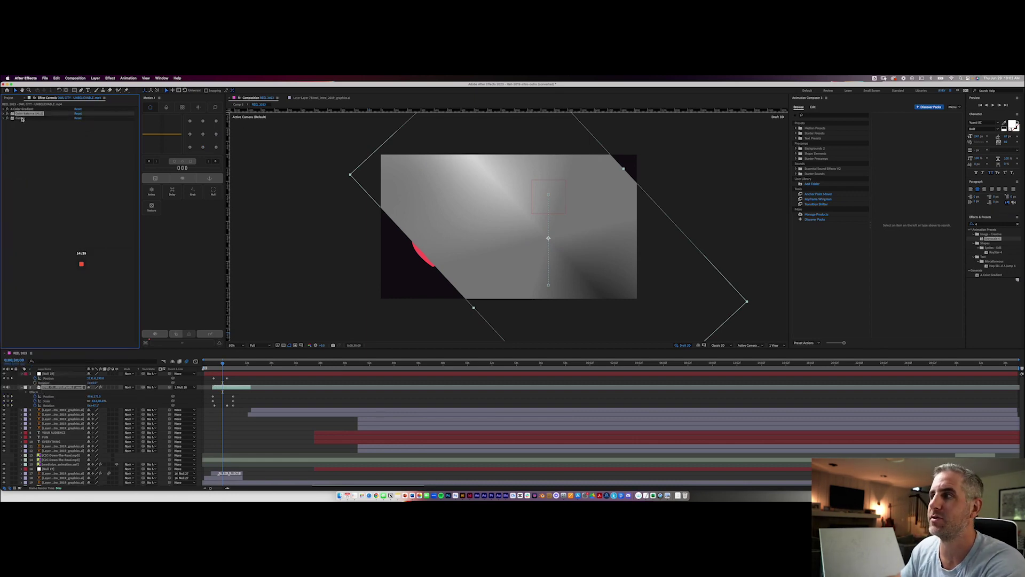
left_click(22, 118)
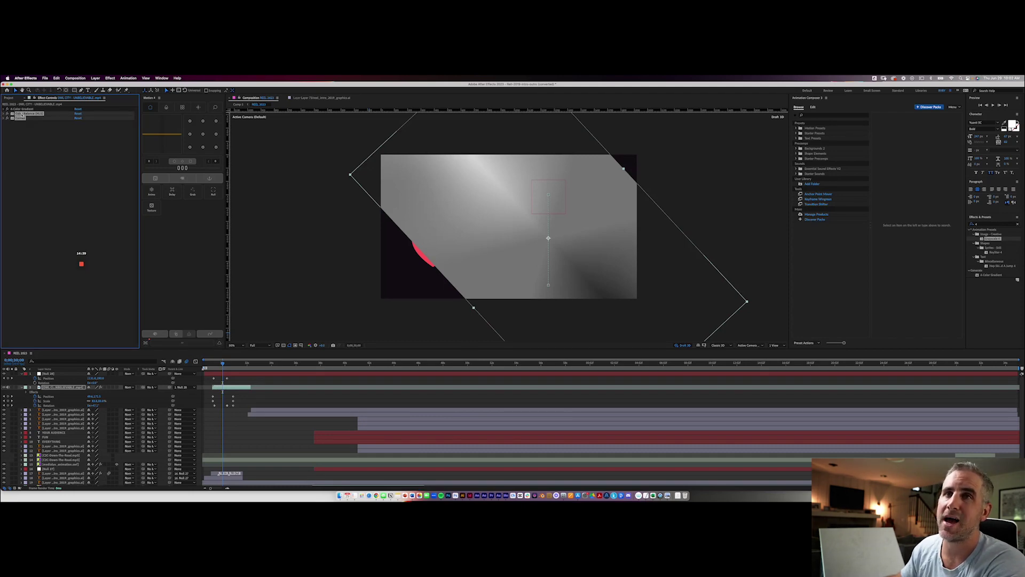
left_click_drag(20, 115, 19, 108)
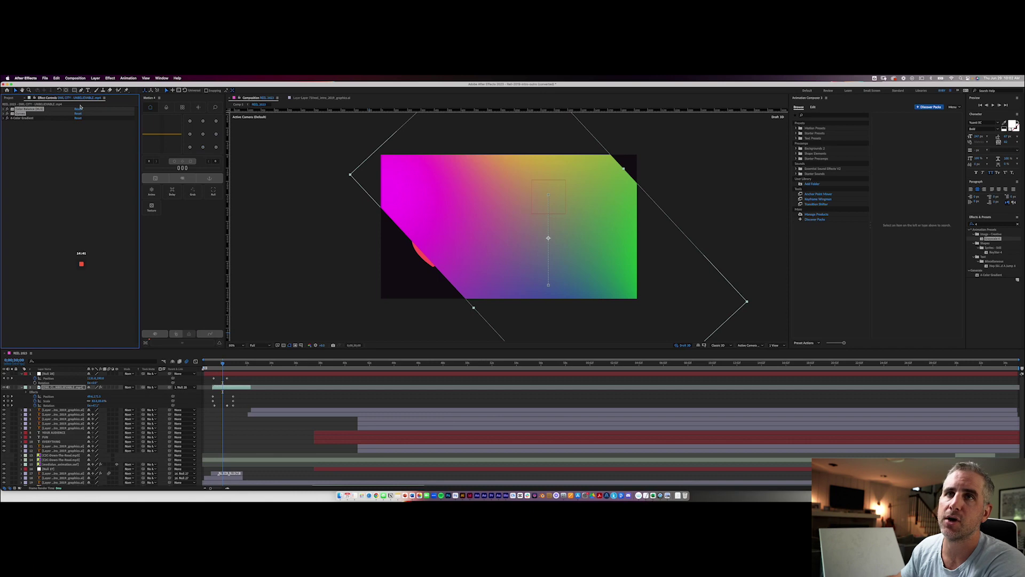
Step: Lower the 4-Color Gradient opacity to about 65%
left_click(21, 119)
left_click(5, 119)
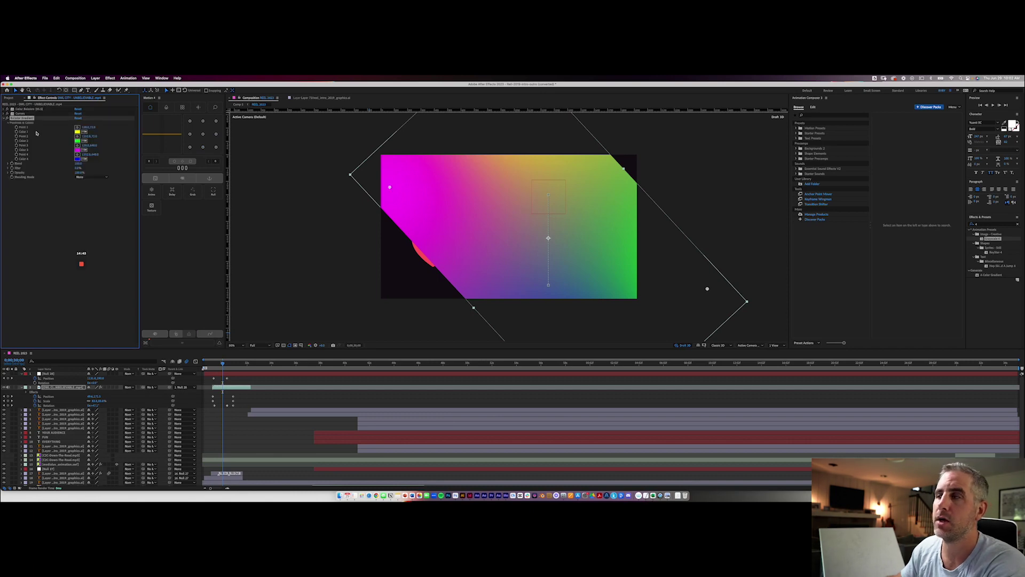
left_click_drag(79, 173, 67, 174)
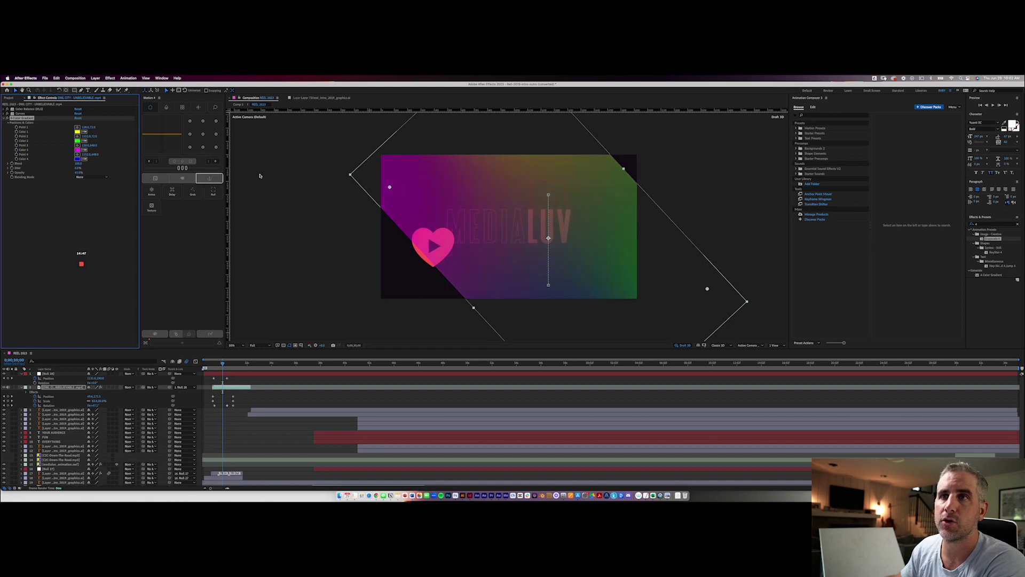
left_click(9, 97)
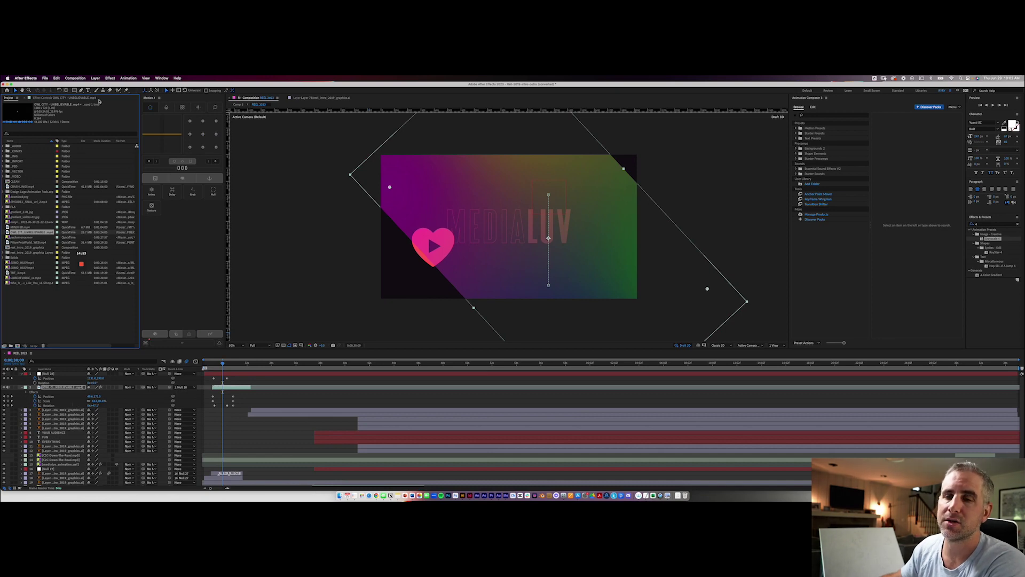
left_click(56, 97)
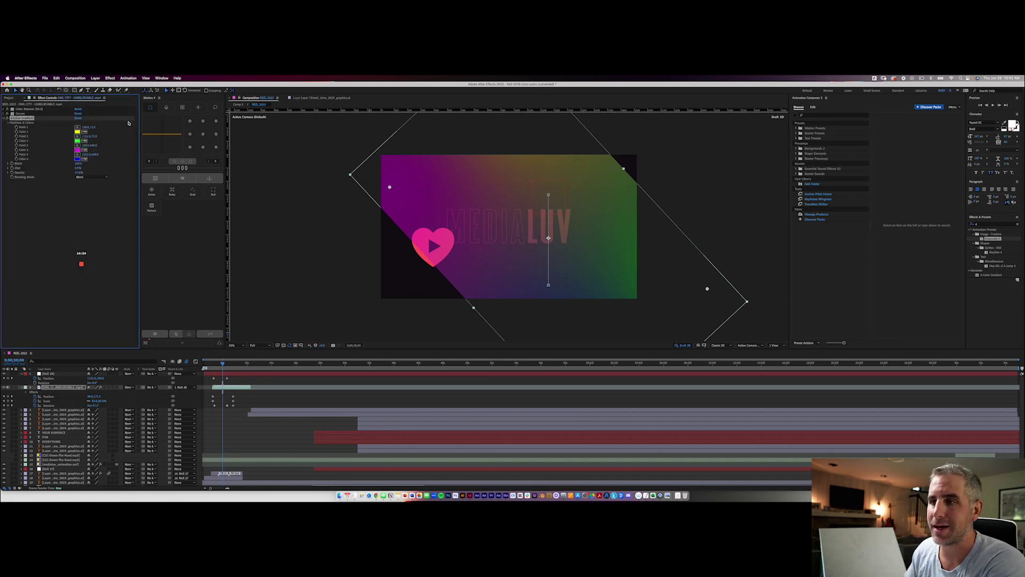
Step: Create a new composition named MAIN via Composition > New Composition
left_click(70, 78)
left_click(73, 86)
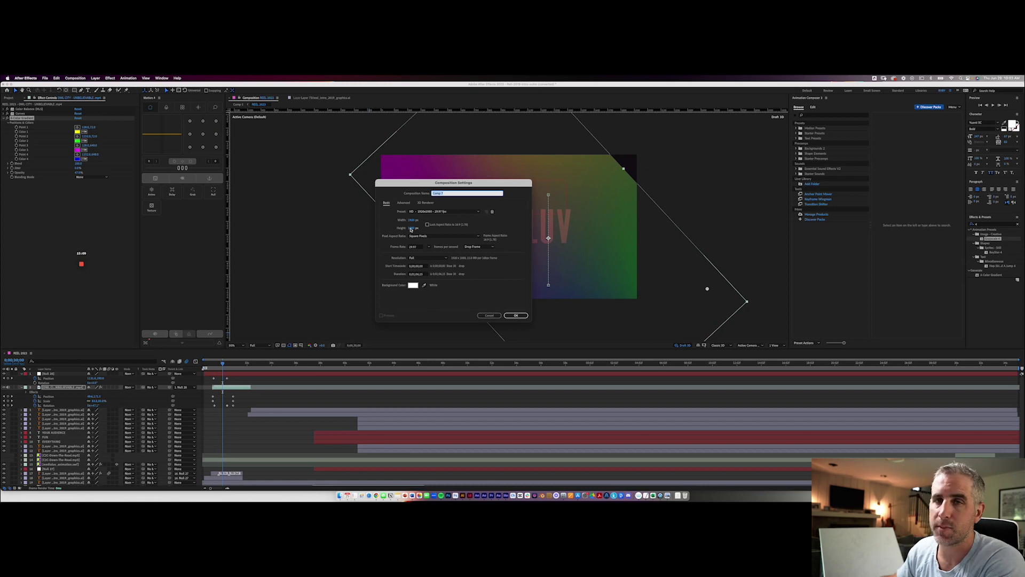
type("MAIN")
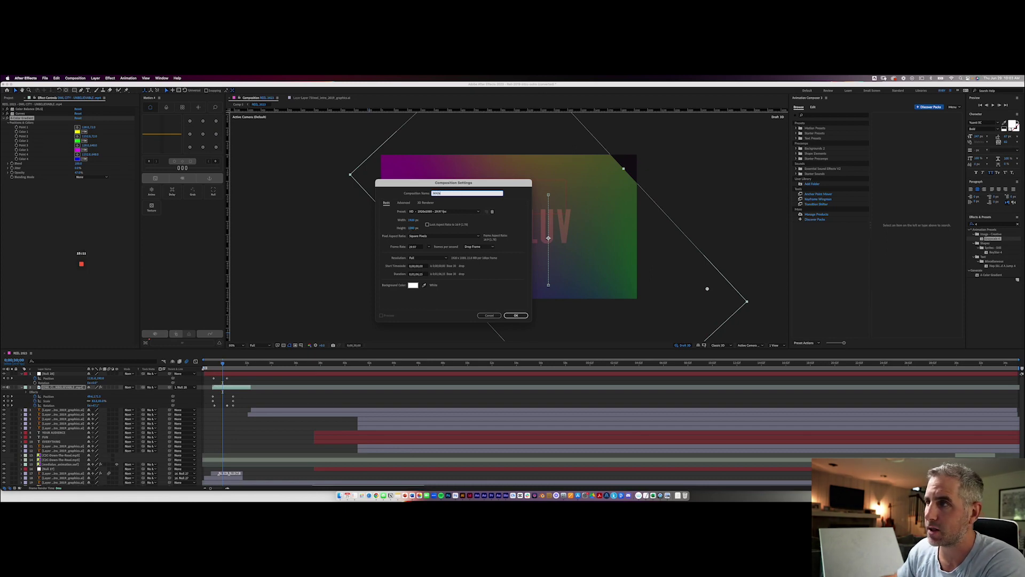
key("Return")
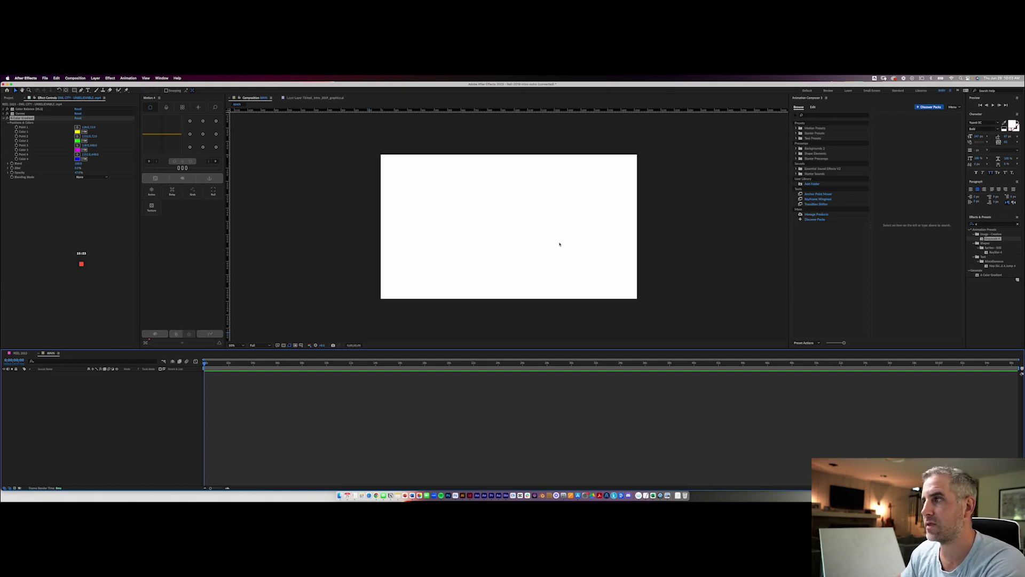
Step: Dismiss the Composition menu and switch to the Type tool, opening the floating Properties panel
left_click(74, 78)
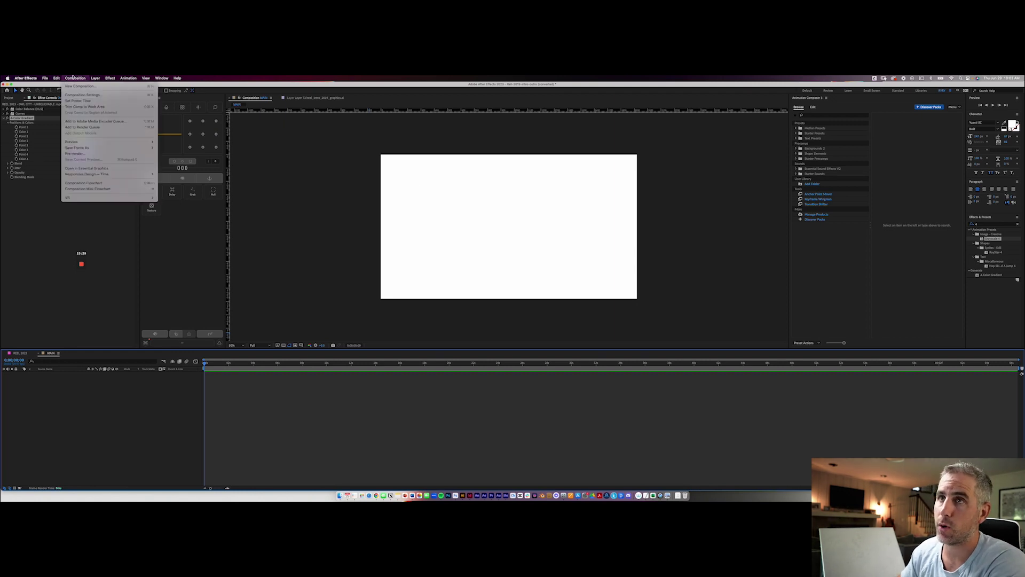
mouse_move(44, 78)
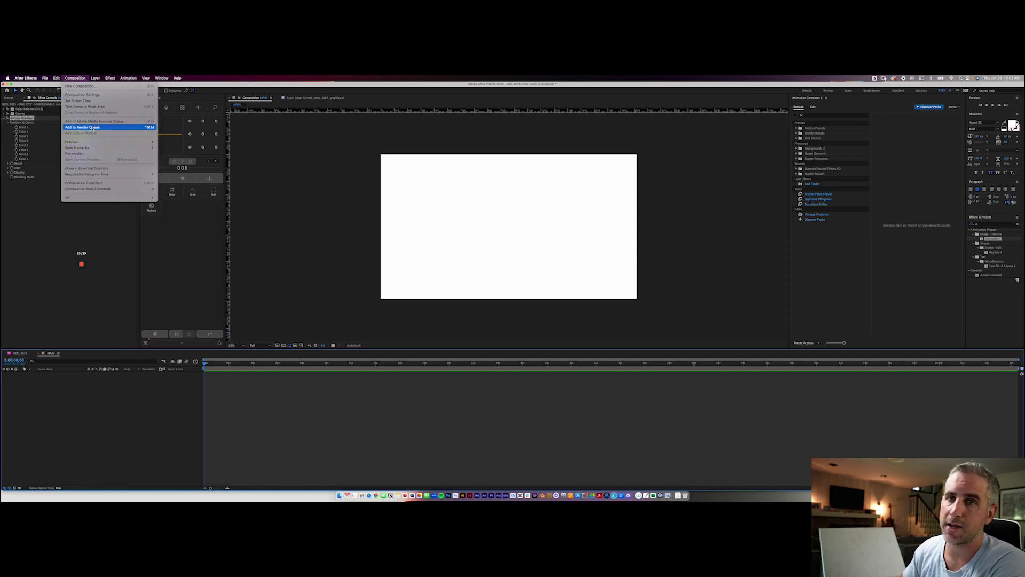
key("Escape")
left_click(89, 92)
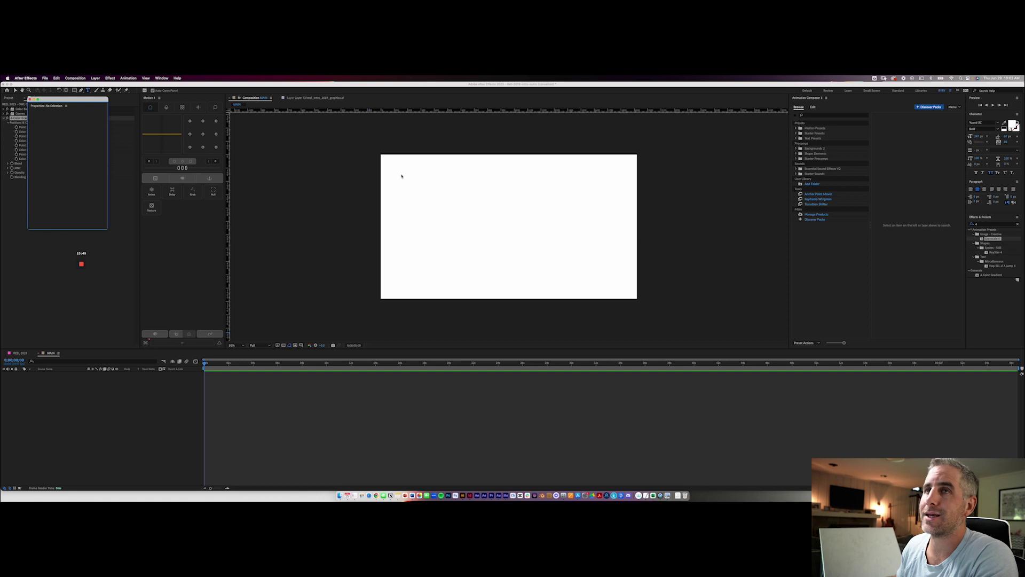
Step: Draw a paragraph text box, type 'REEL', and set the text fill to black (000000)
left_click_drag(397, 184, 627, 271)
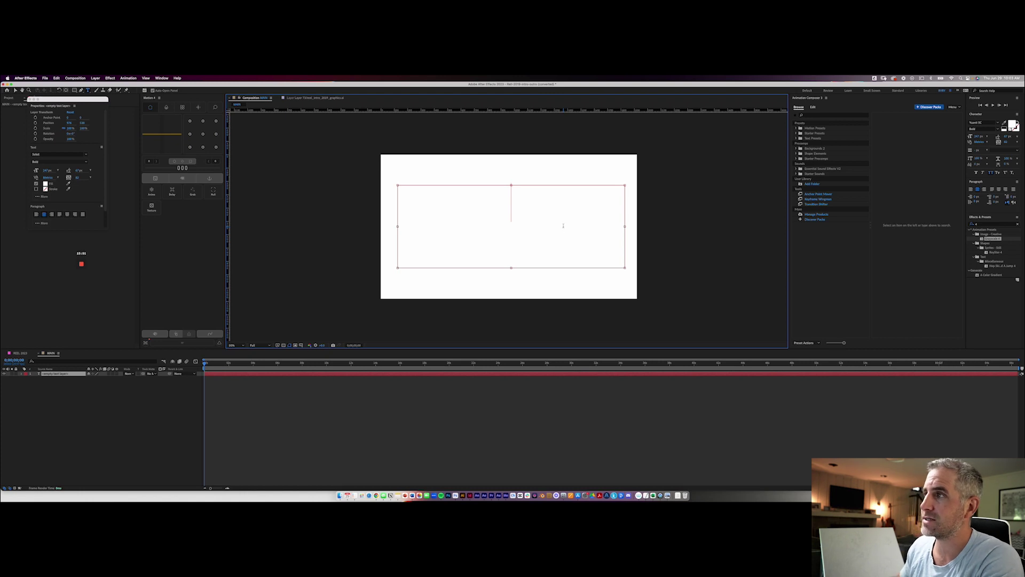
type("REEL")
key("Escape")
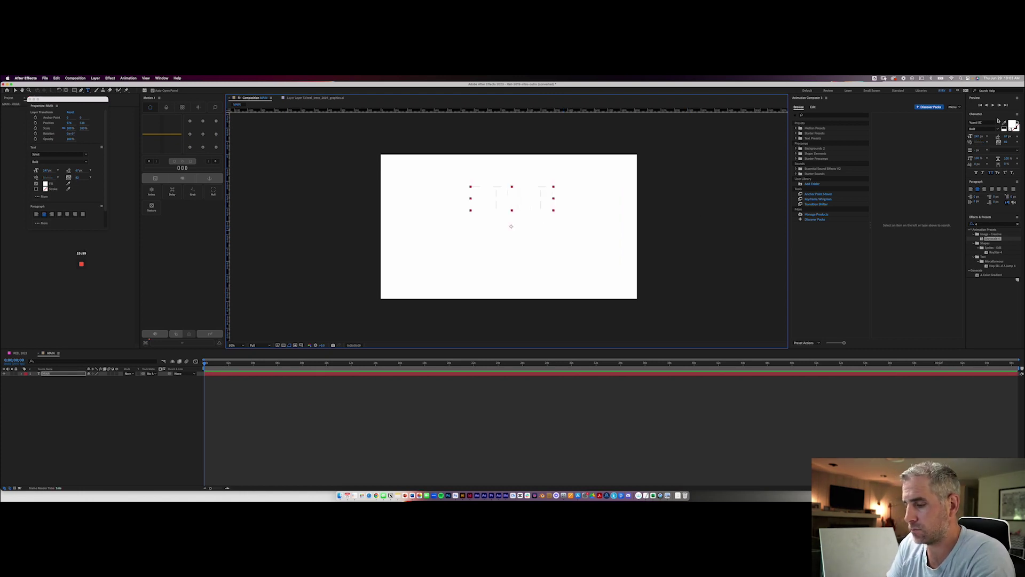
left_click(1013, 125)
type("000000")
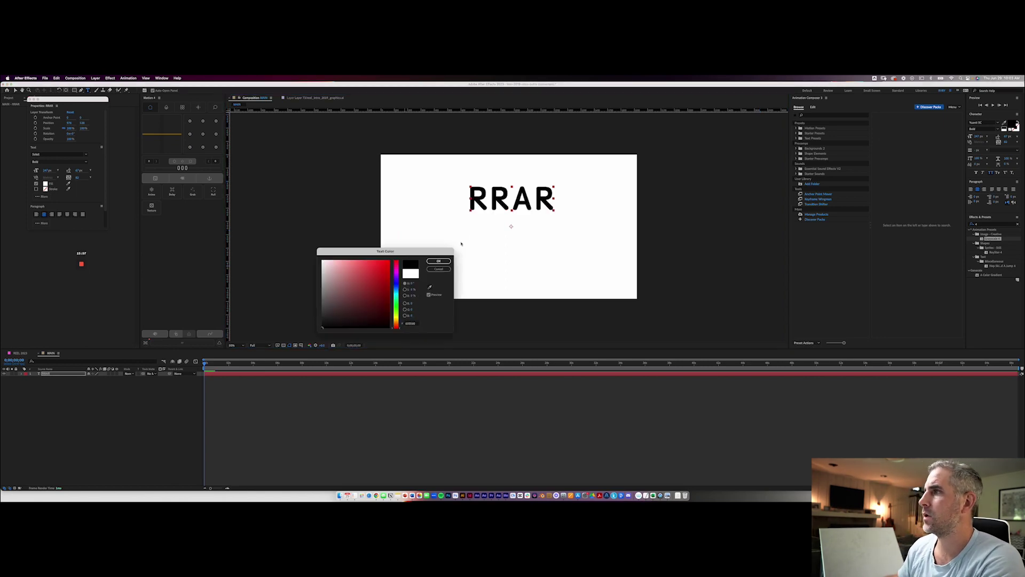
key("Return")
Step: Edit the text so it reads 'RYRYART'
double_click(497, 199)
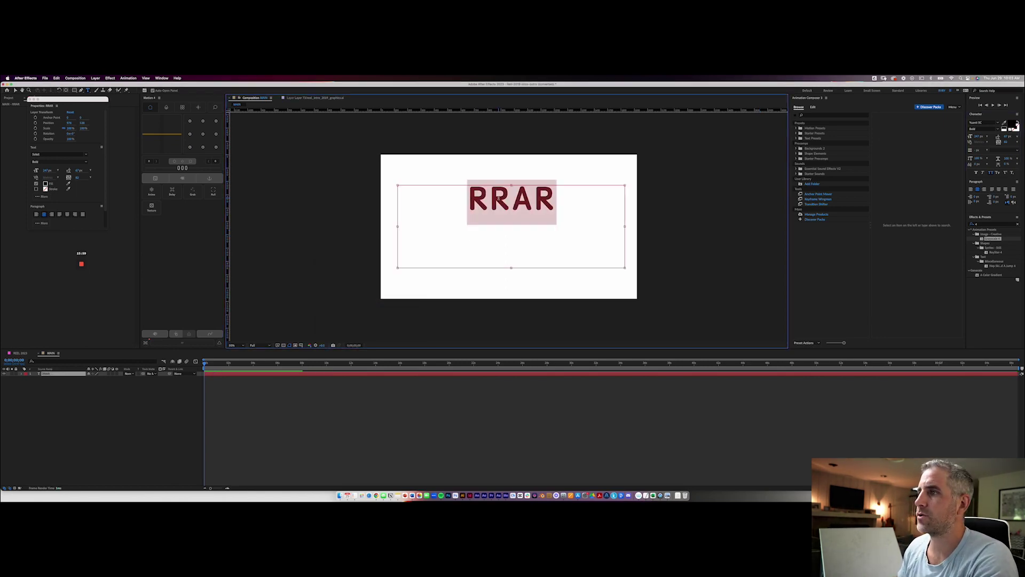
type("RRYAT")
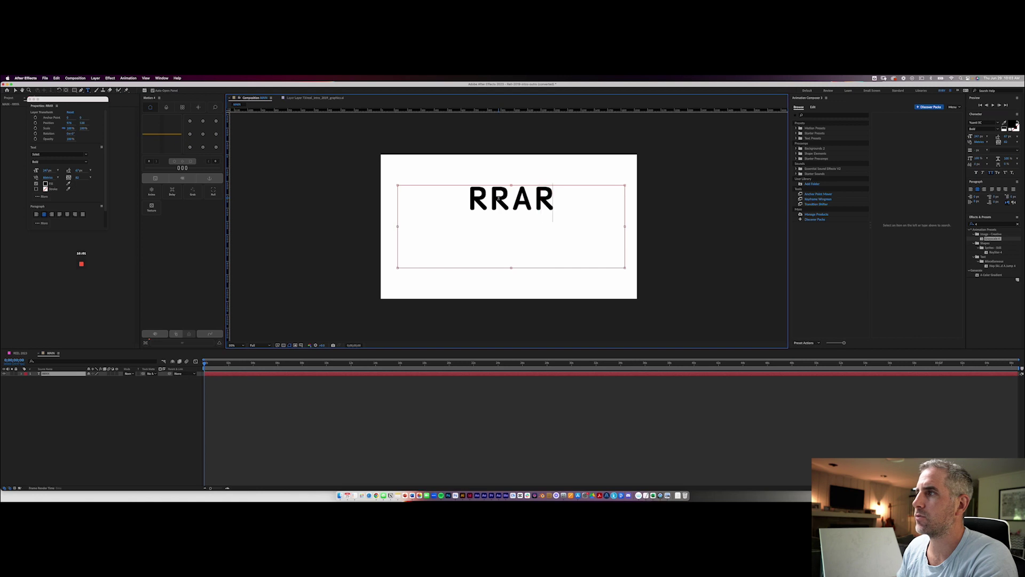
key("Escape")
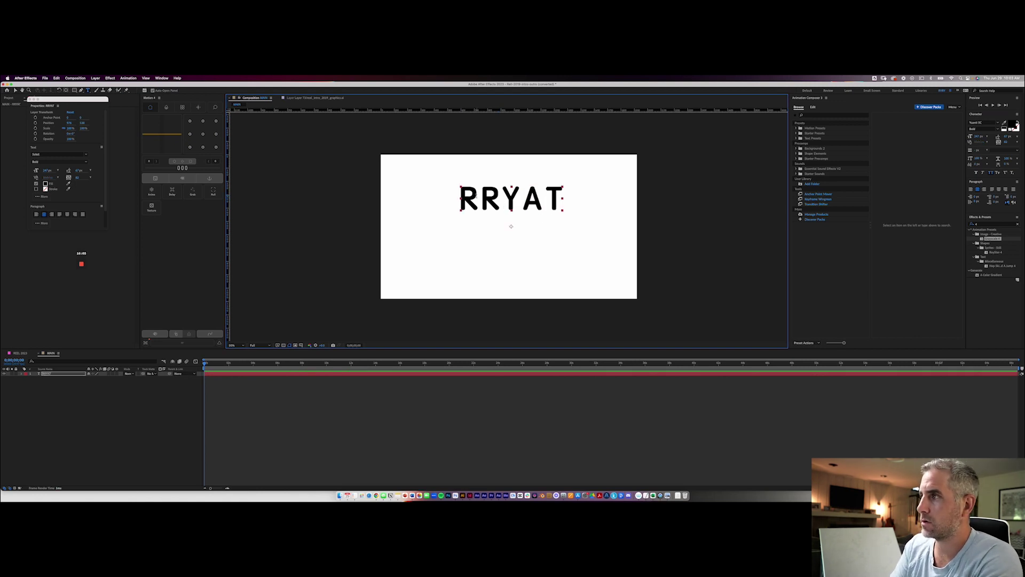
left_click(483, 198)
type("Y")
key("Escape")
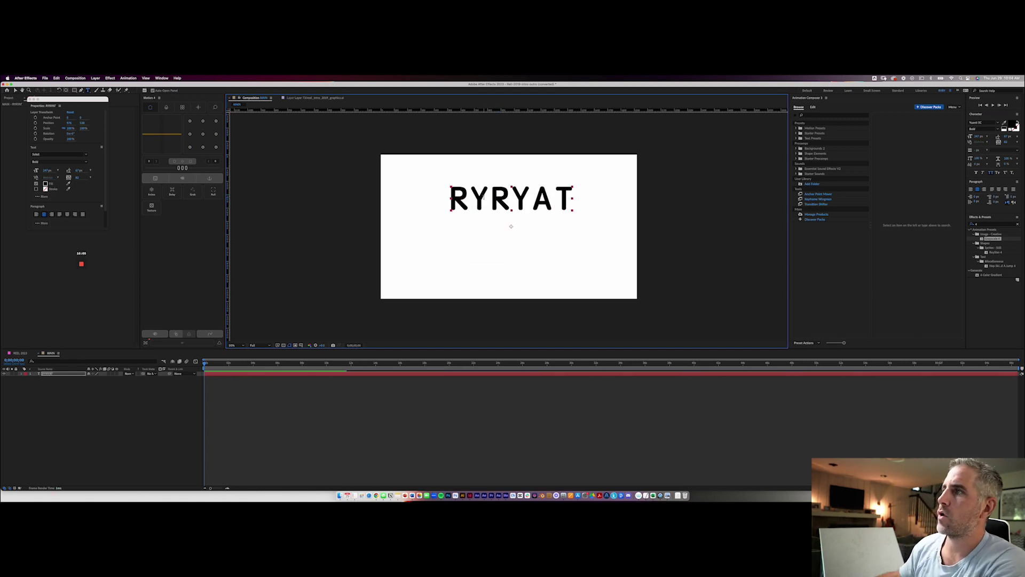
key("v")
double_click(553, 199)
left_click(555, 199)
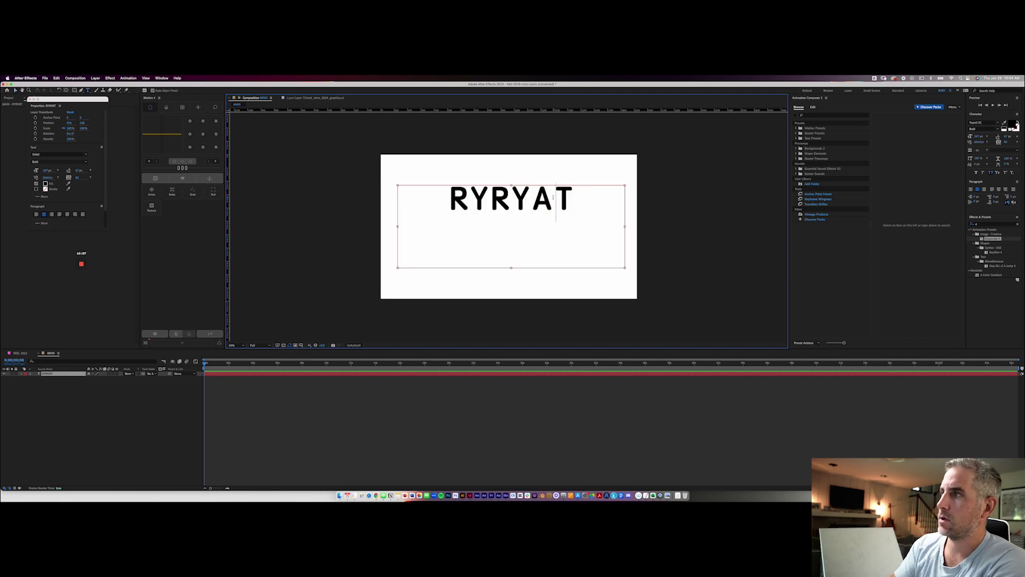
type("R")
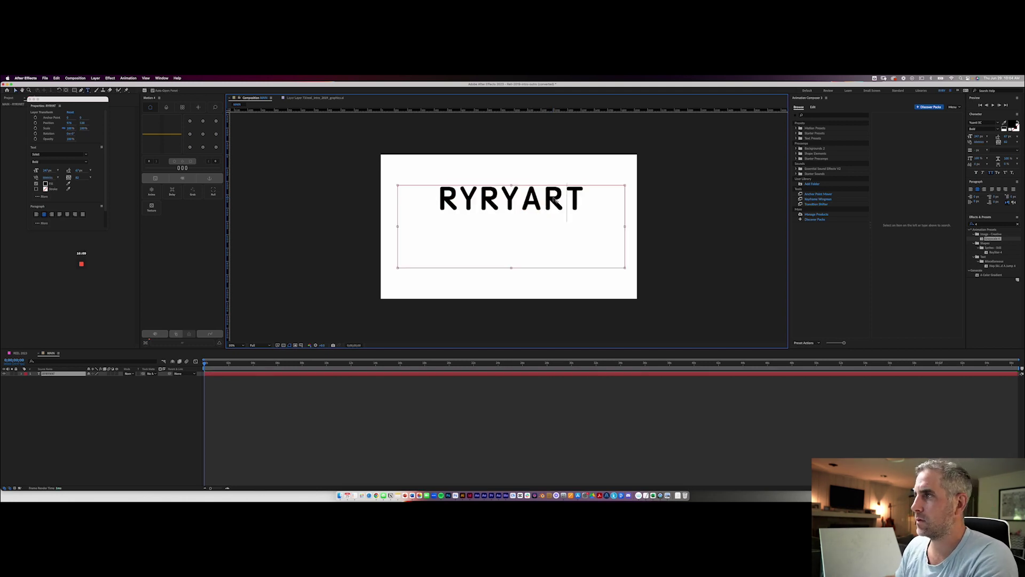
key("Escape")
key("v")
Step: Narrow the RYRYART paragraph box and move the text to the composition centre
left_click_drag(555, 200, 533, 227)
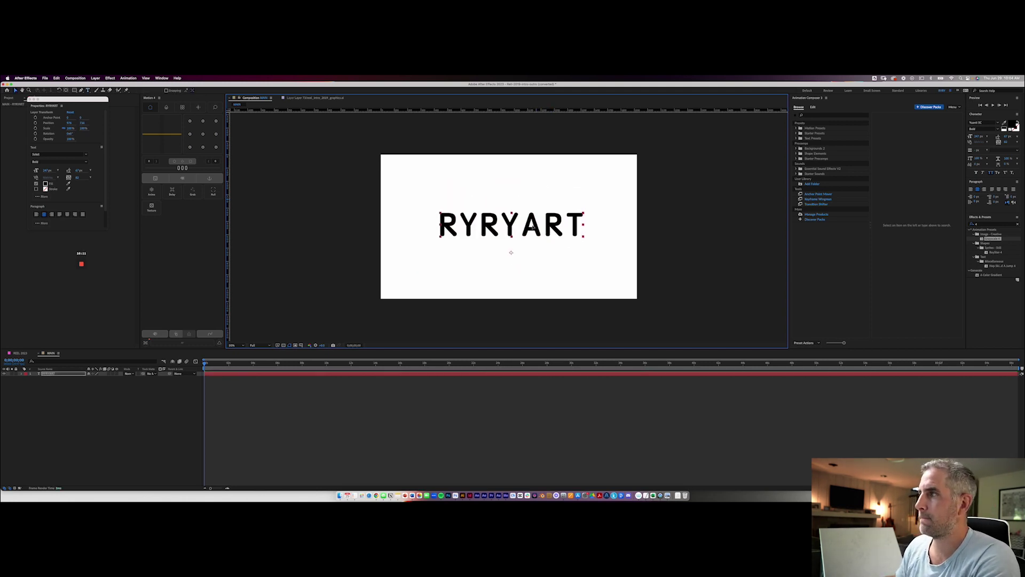
double_click(533, 227)
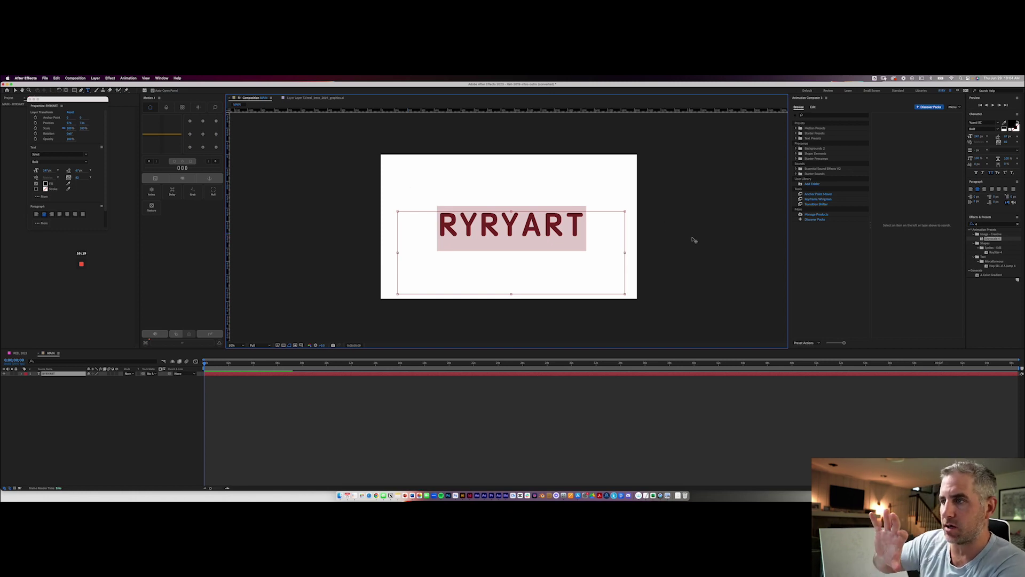
mouse_move(625, 252)
left_mouse_down()
mouse_move(502, 254)
mouse_move(621, 253)
left_mouse_up()
key("Escape")
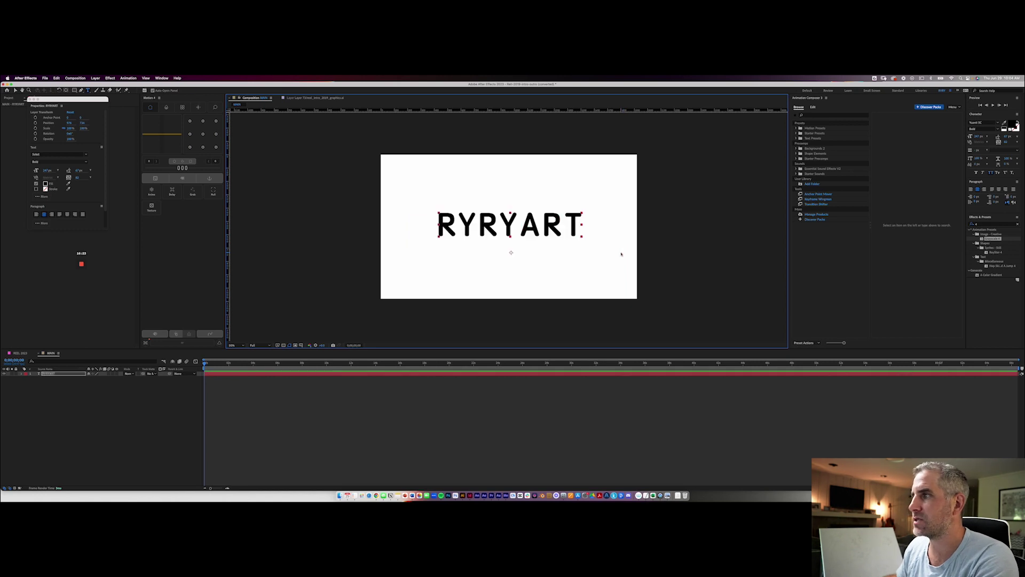
key("v")
left_click_drag(530, 220, 527, 225)
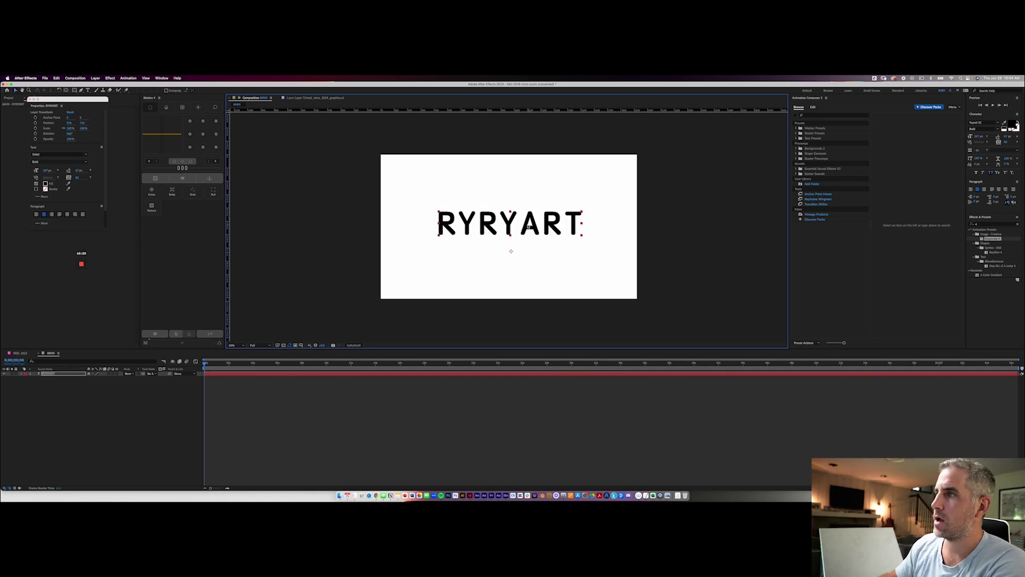
Step: Change the RYRYART font family to the bolder Novel Display
left_click(999, 124)
scroll(945, 176, "up", 5)
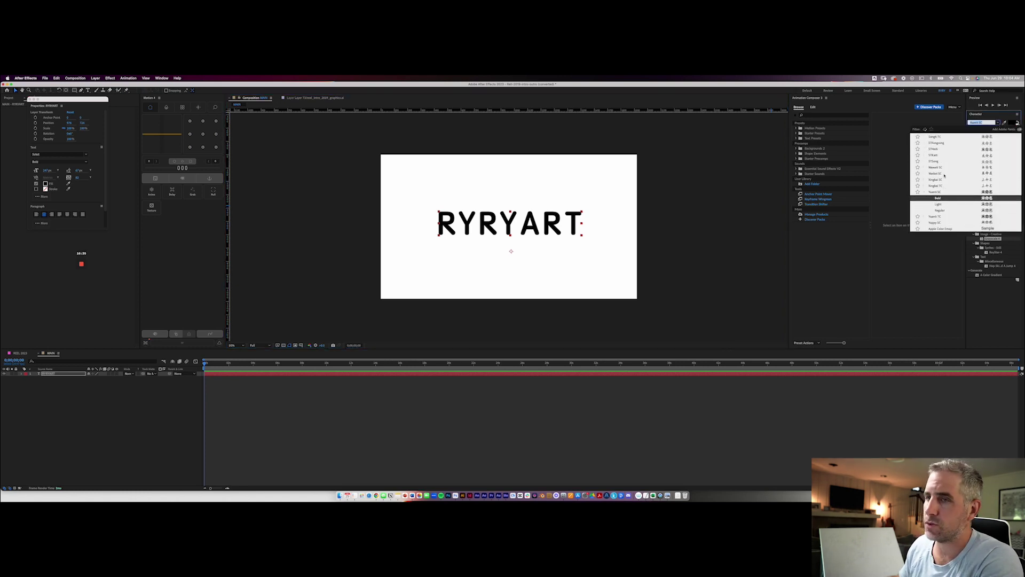
scroll(944, 175, "up", 10)
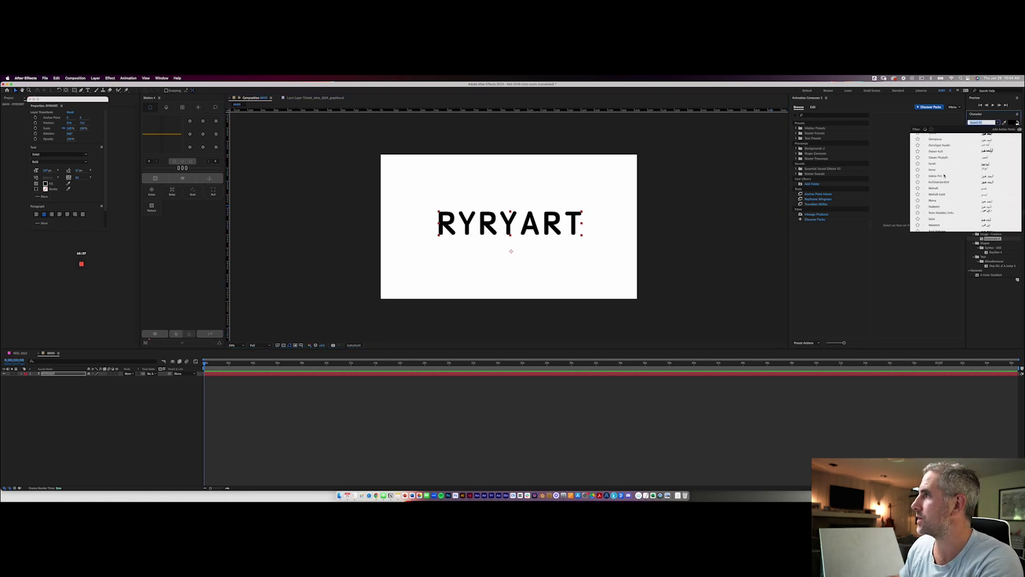
scroll(944, 176, "up", 15)
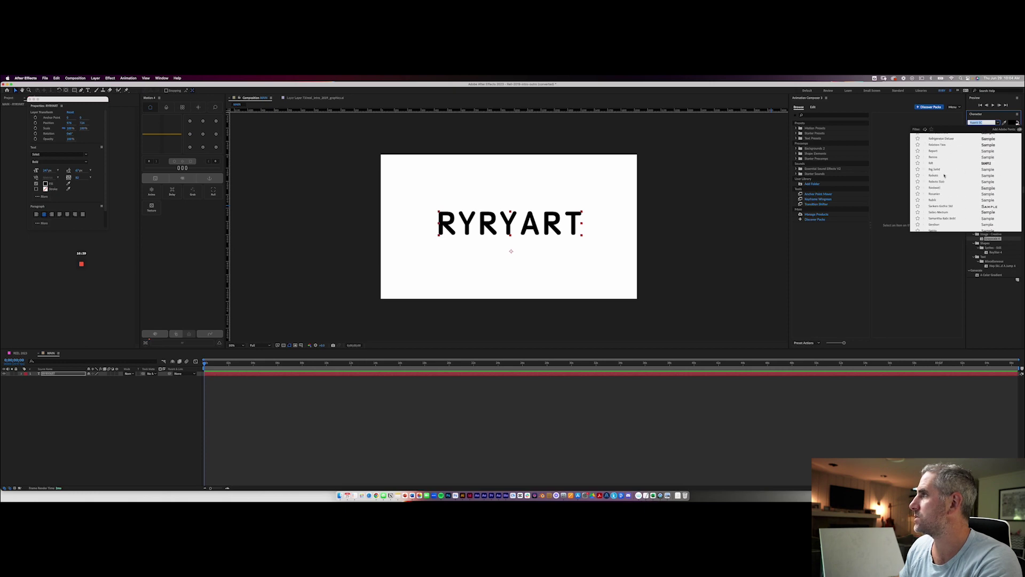
scroll(944, 176, "up", 8)
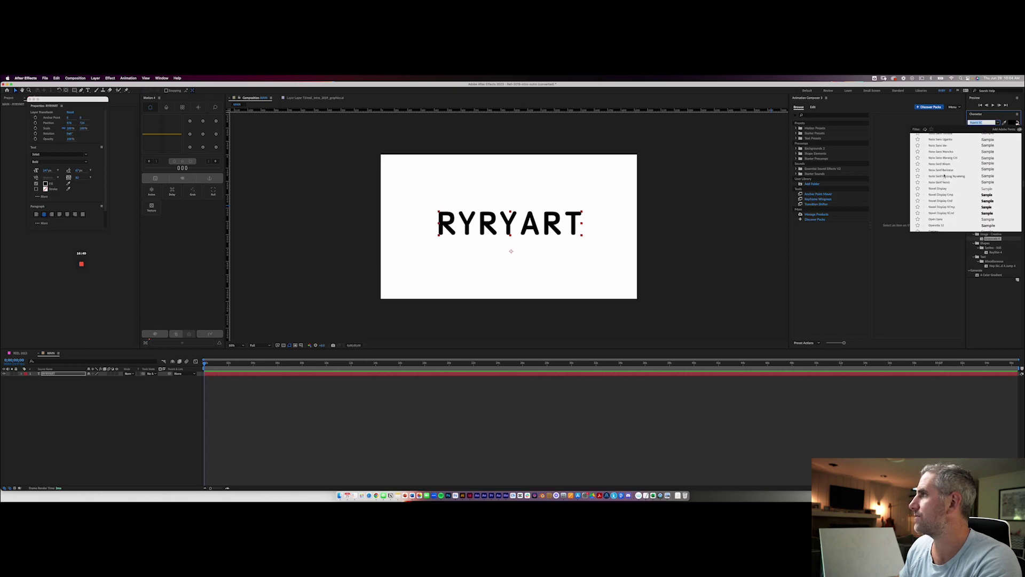
left_click(939, 208)
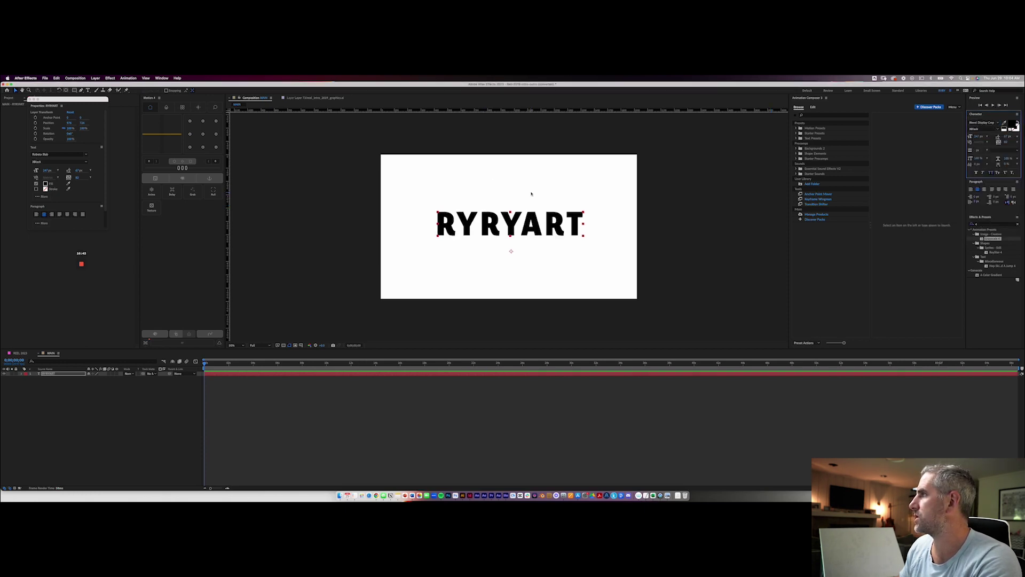
left_click(202, 365)
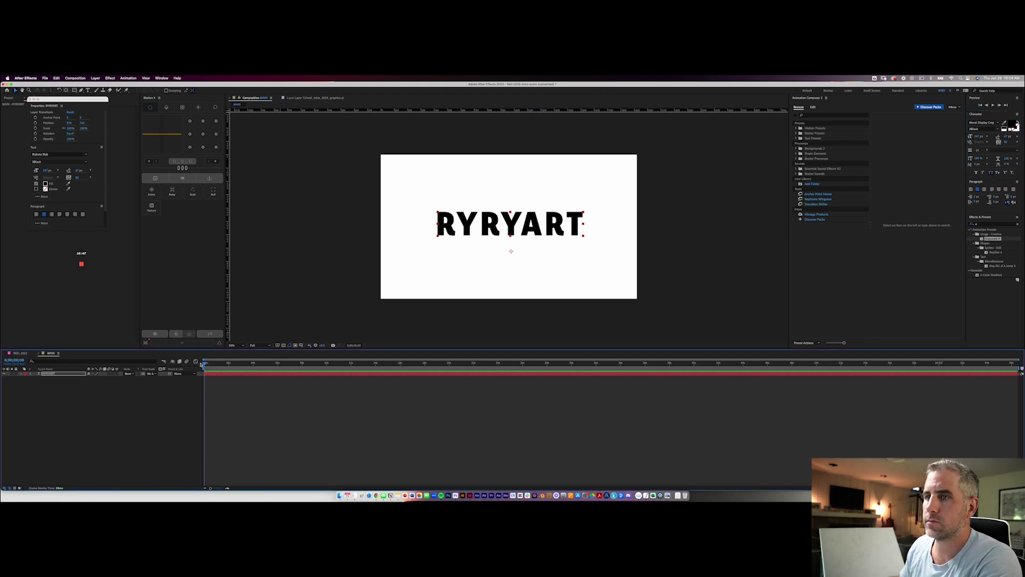
Step: Expand the RYRYART layer's Text group and add a Tracking animator from the Animate menu
left_click(22, 374)
left_click(26, 378)
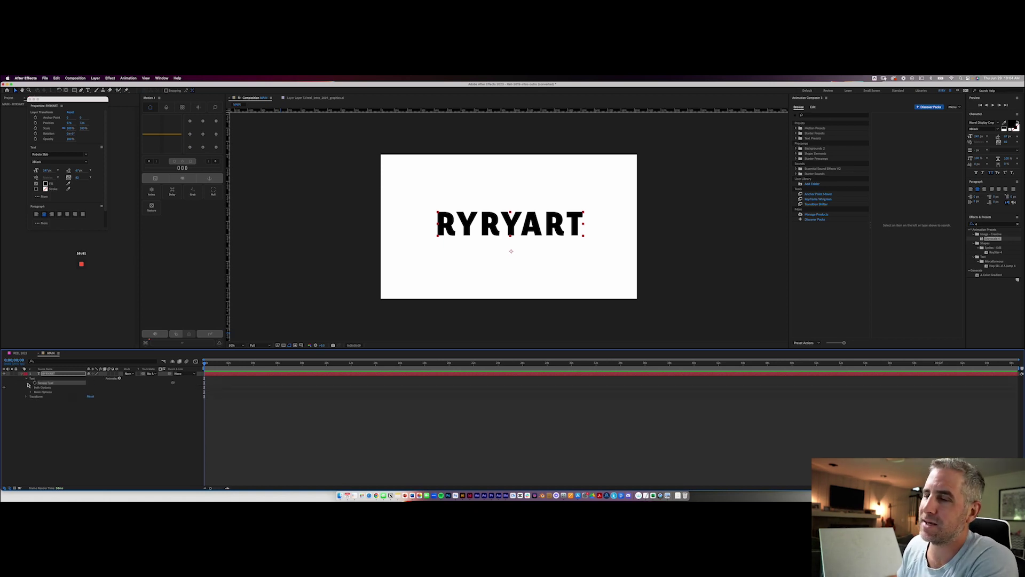
left_click(119, 378)
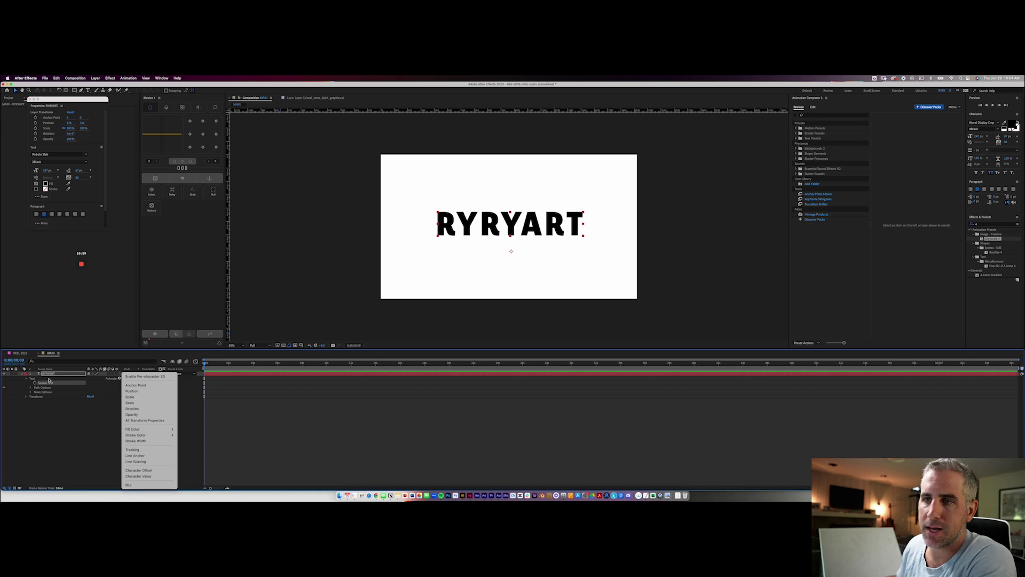
left_click(23, 379)
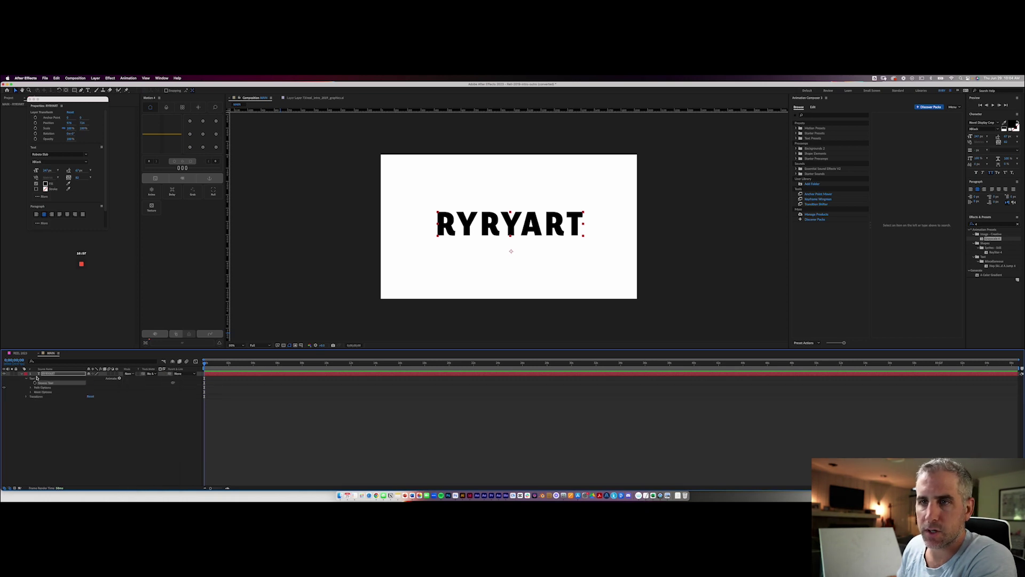
left_click(120, 379)
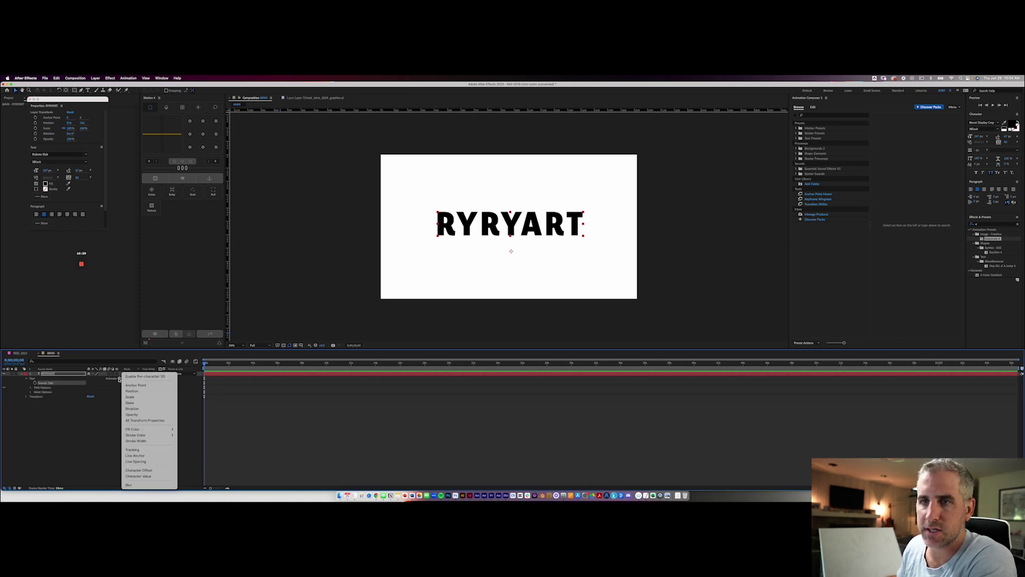
left_click(134, 450)
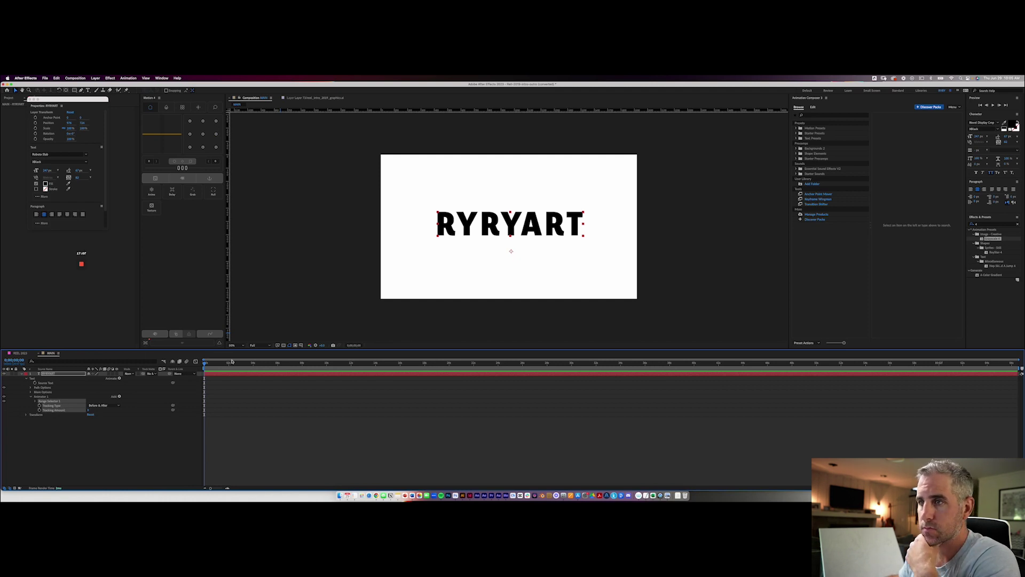
Step: Keyframe the tracking properties, raise Tracking Amount to spread the letters wide, and preview
left_click(39, 407)
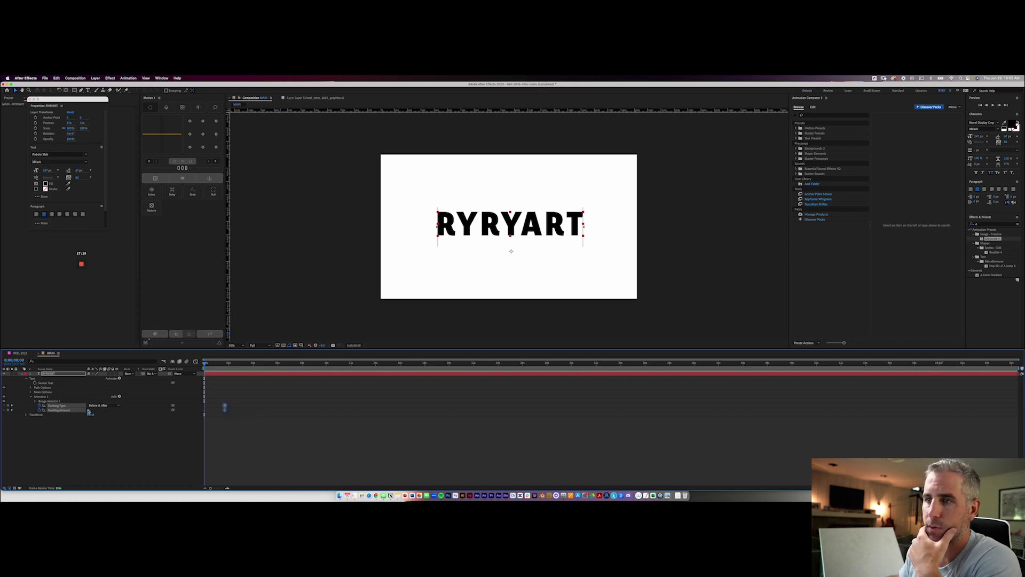
left_click_drag(89, 410, 280, 404)
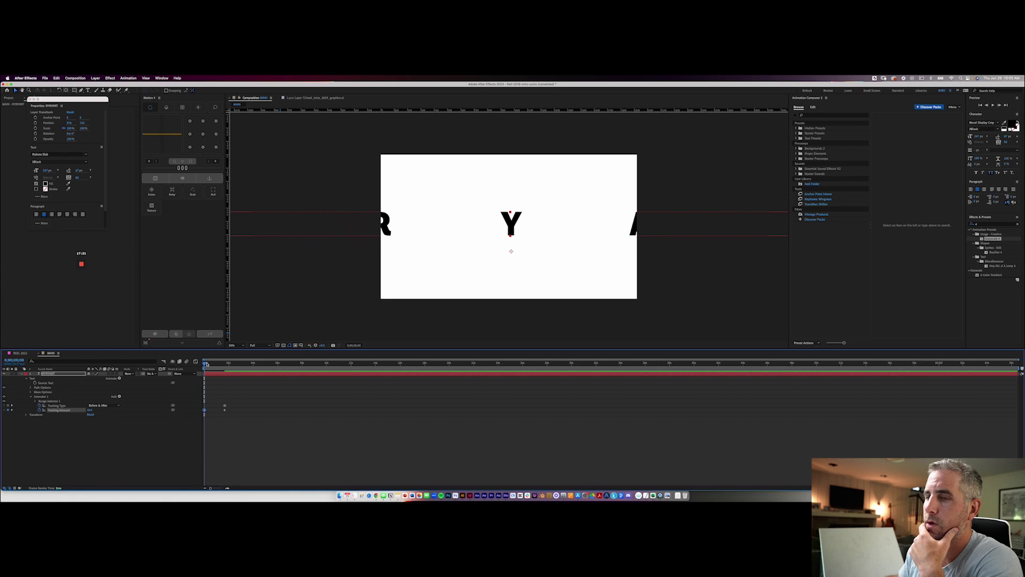
key("space")
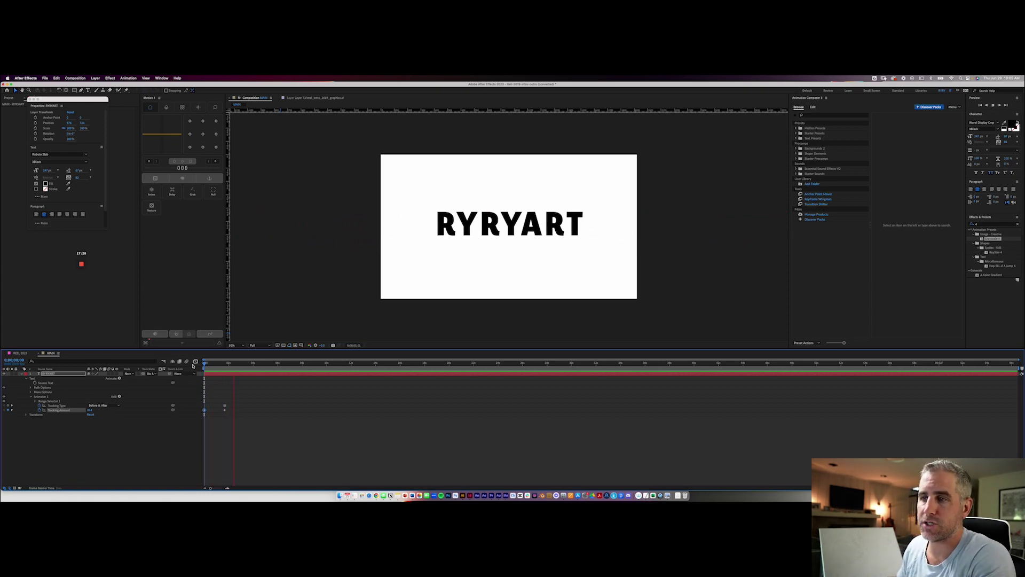
key("space")
Step: Copy-paste the Tracking Amount keyframe and shift the copy slightly earlier
key("super+c")
key("super+v")
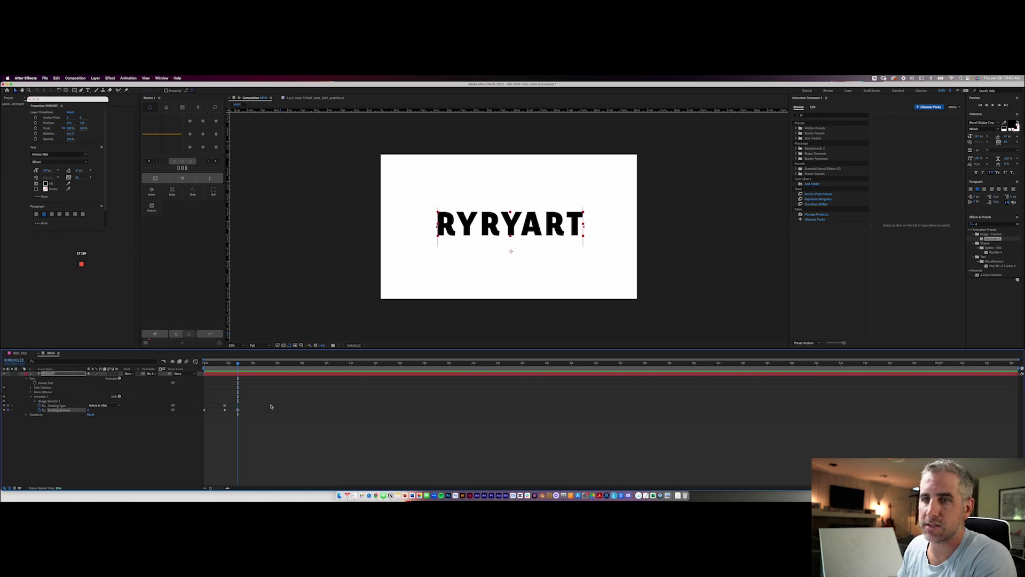
left_click_drag(238, 411, 228, 409)
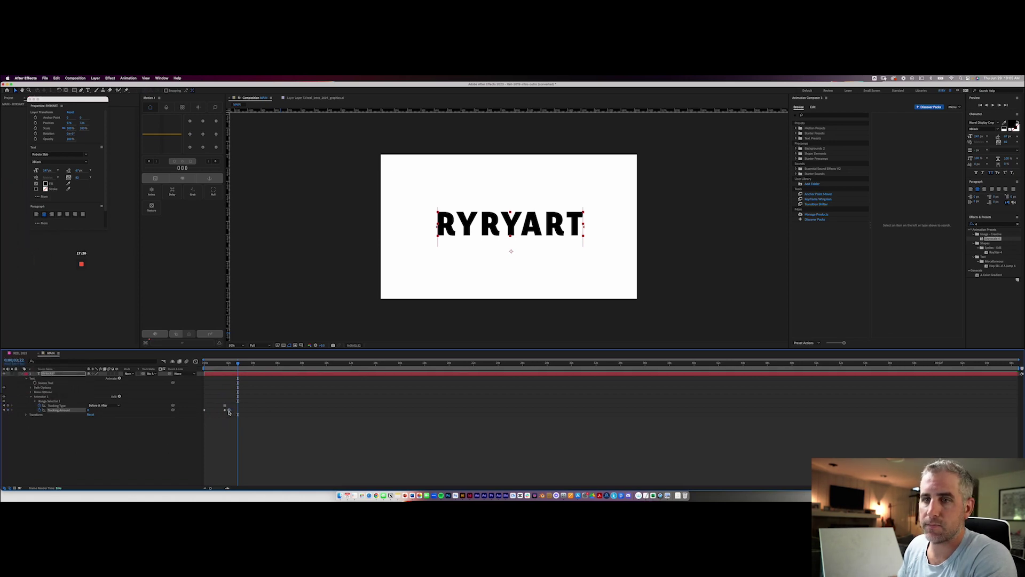
left_click(228, 364)
left_click(84, 411)
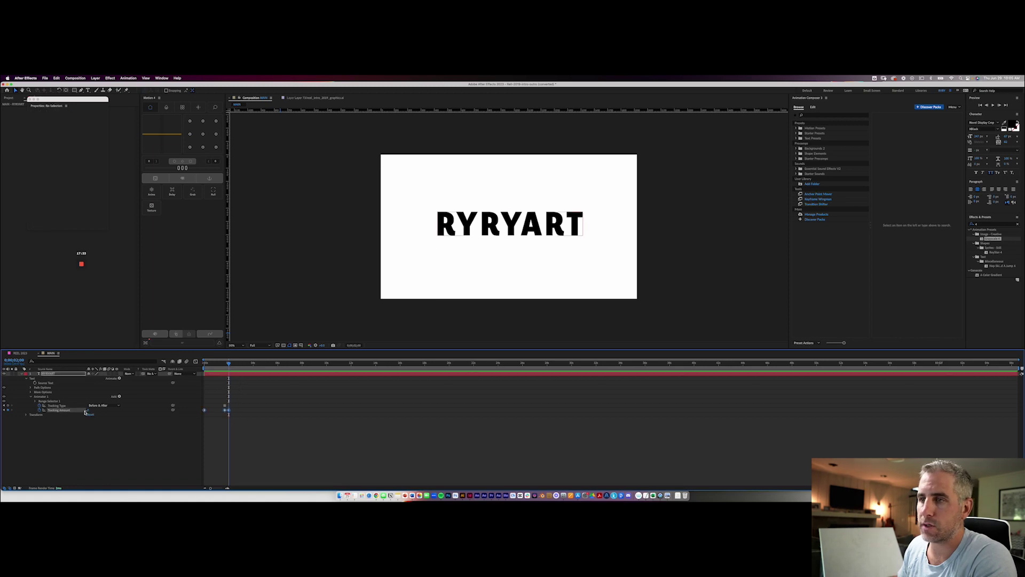
left_click(85, 411)
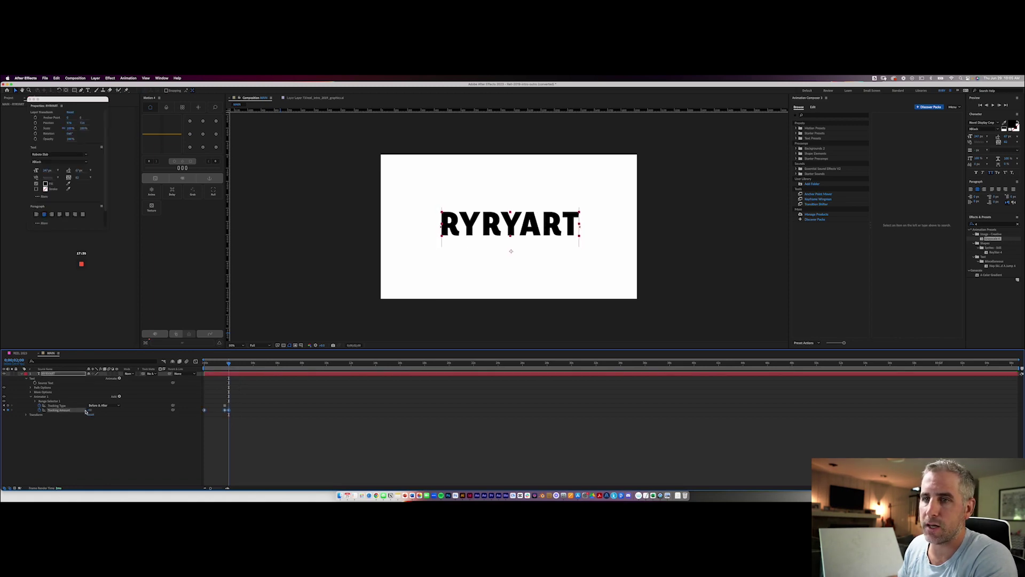
Step: Lower the tracking and move the Tracking Amount keyframe earlier
left_click_drag(85, 412, 71, 412)
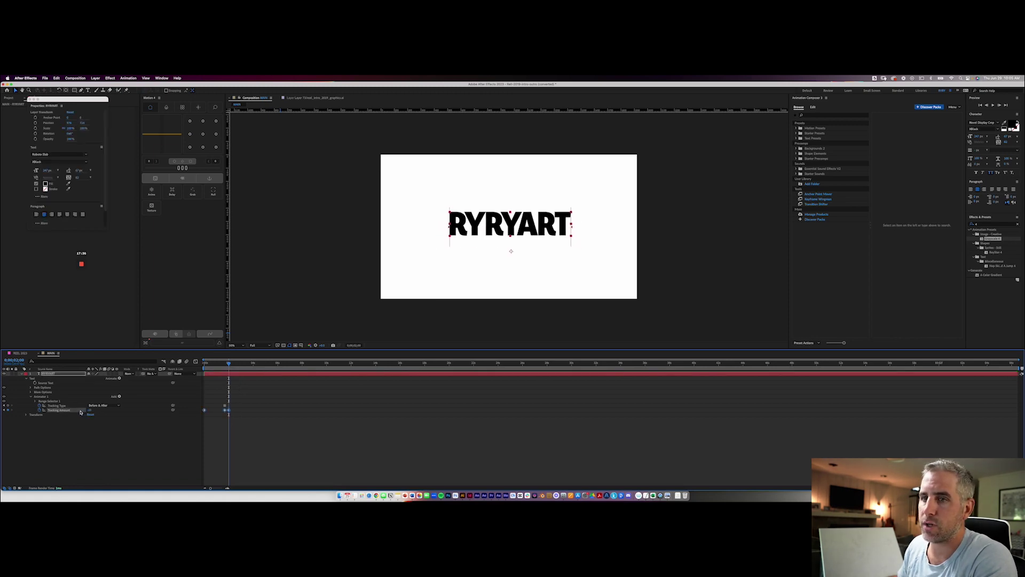
left_click(223, 367)
left_click_drag(228, 364, 262, 376)
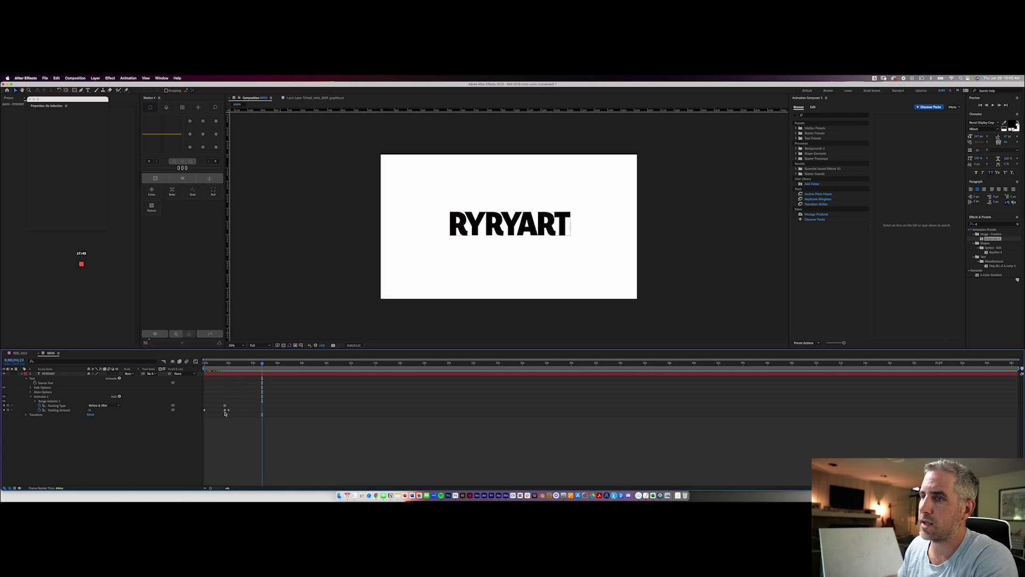
left_click(225, 409)
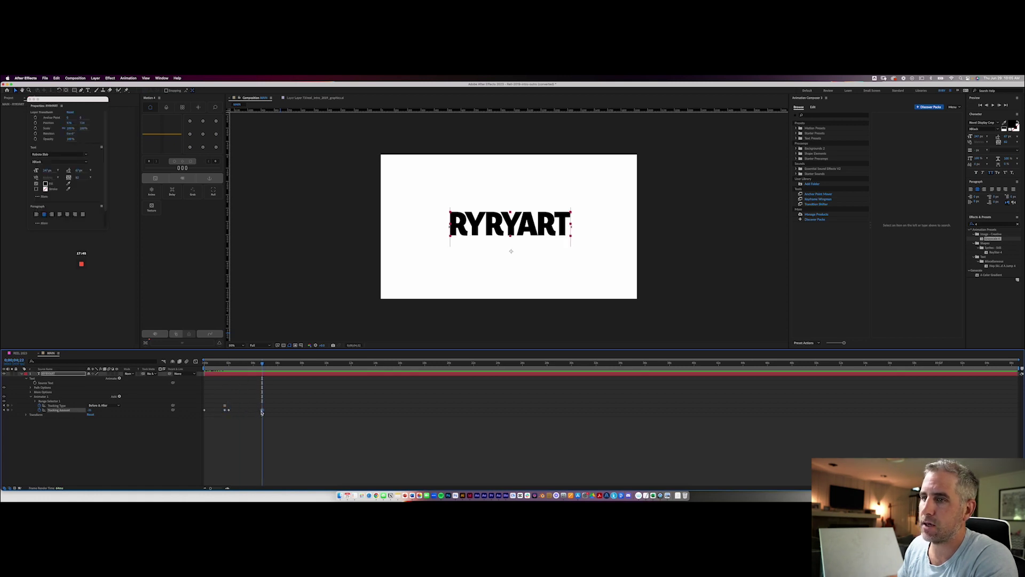
left_click_drag(261, 410, 229, 412)
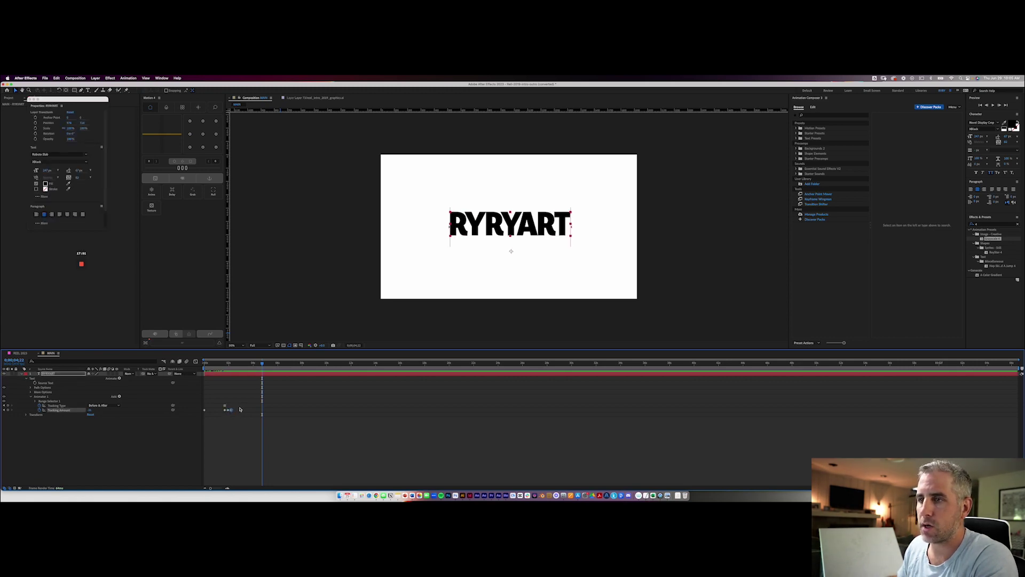
Step: Shift both tracking keyframes earlier and preview the letters sliding together
mouse_move(240, 416)
left_mouse_down()
mouse_move(222, 403)
mouse_move(230, 411)
left_mouse_up()
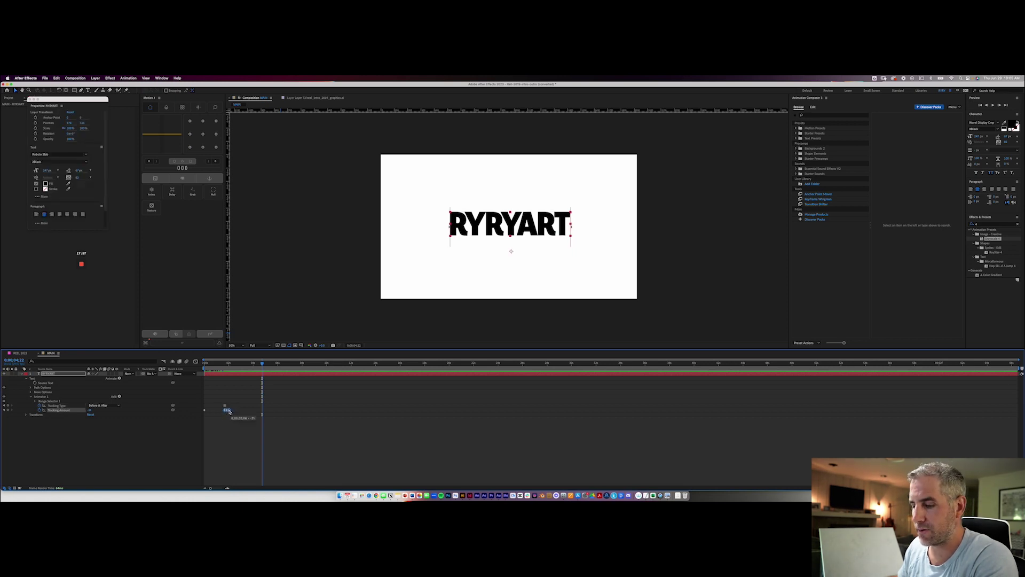
left_click(227, 409)
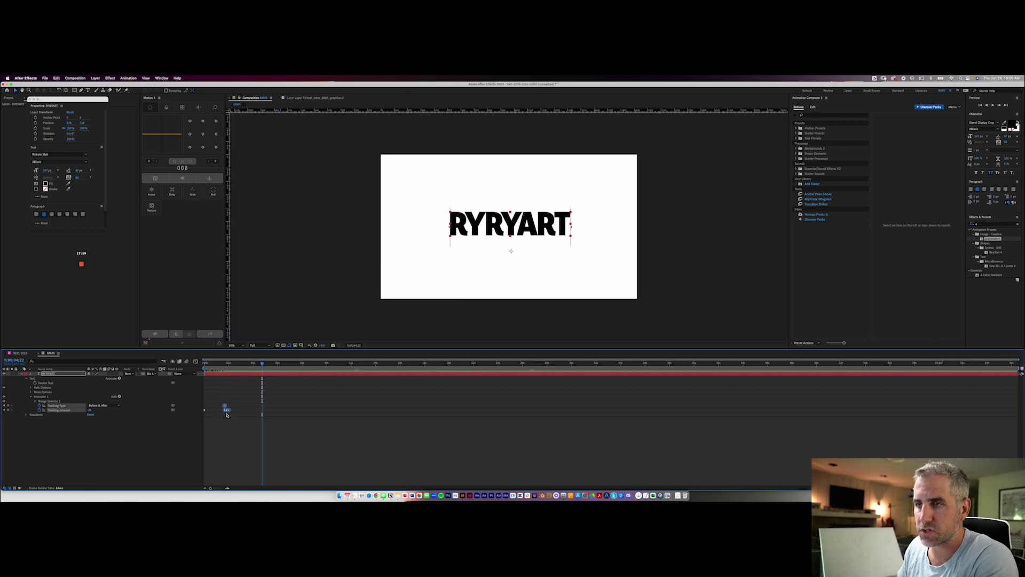
left_click_drag(224, 409, 211, 409)
left_click(207, 363)
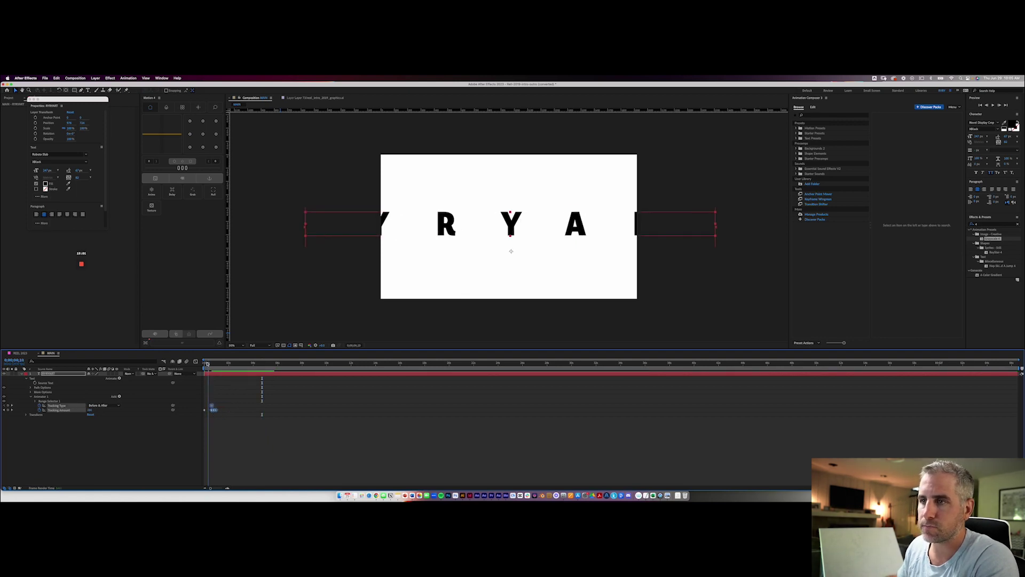
key("space")
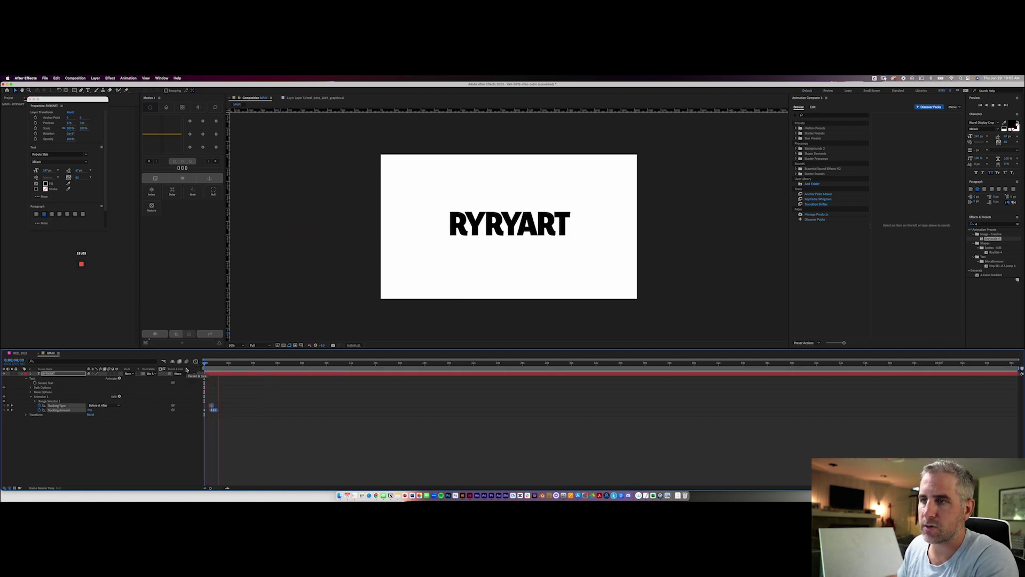
left_click(212, 364)
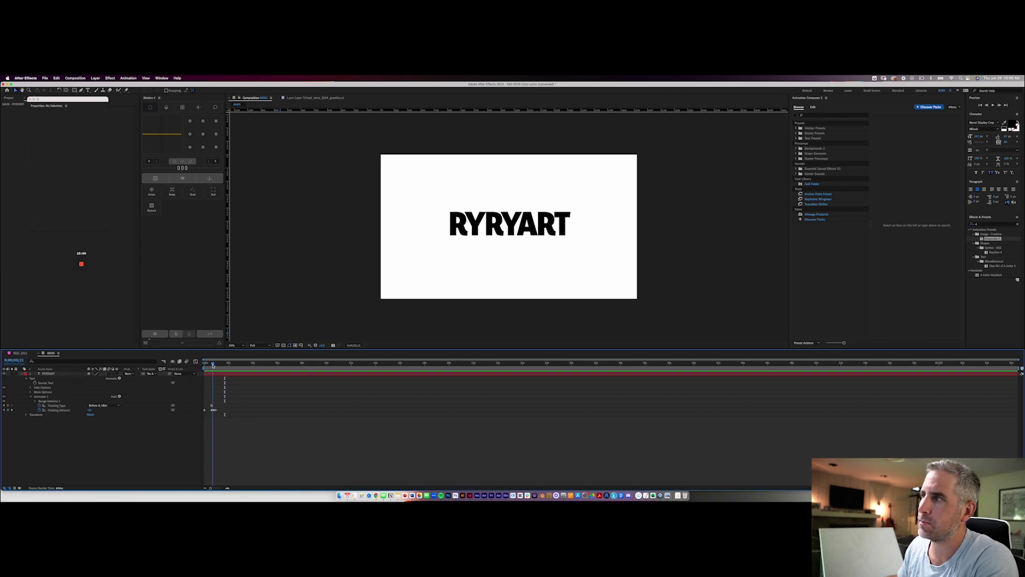
left_click_drag(213, 365, 214, 364)
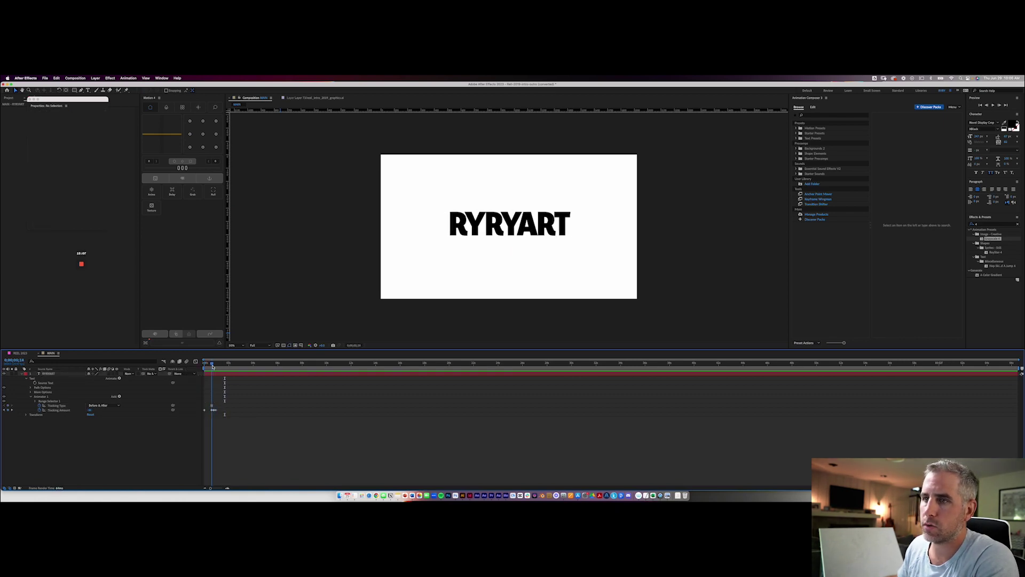
left_click_drag(214, 364, 215, 377)
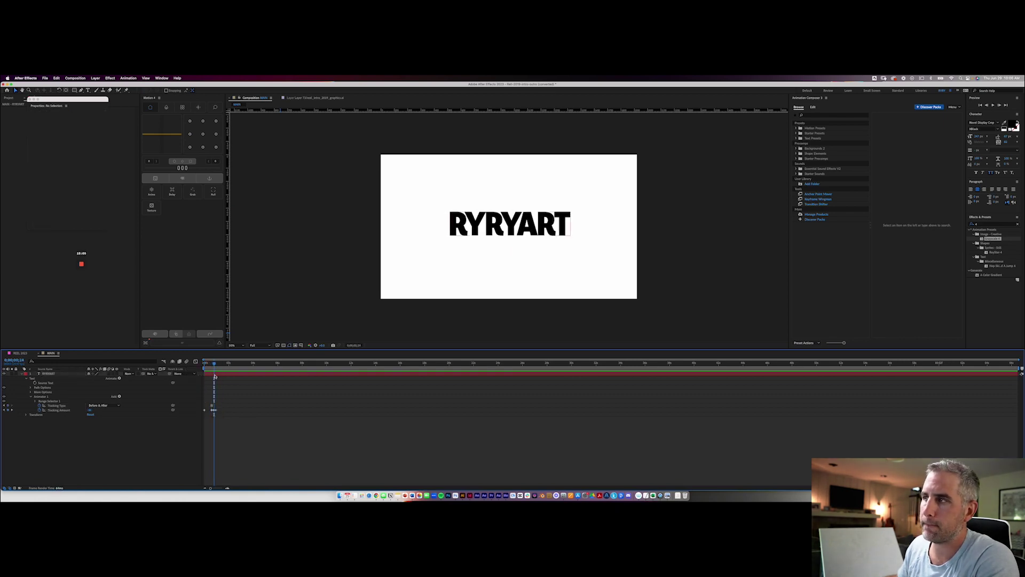
Step: Reduce the Tracking Amount on the later keyframe to tighten the letters, then preview
left_click(214, 410)
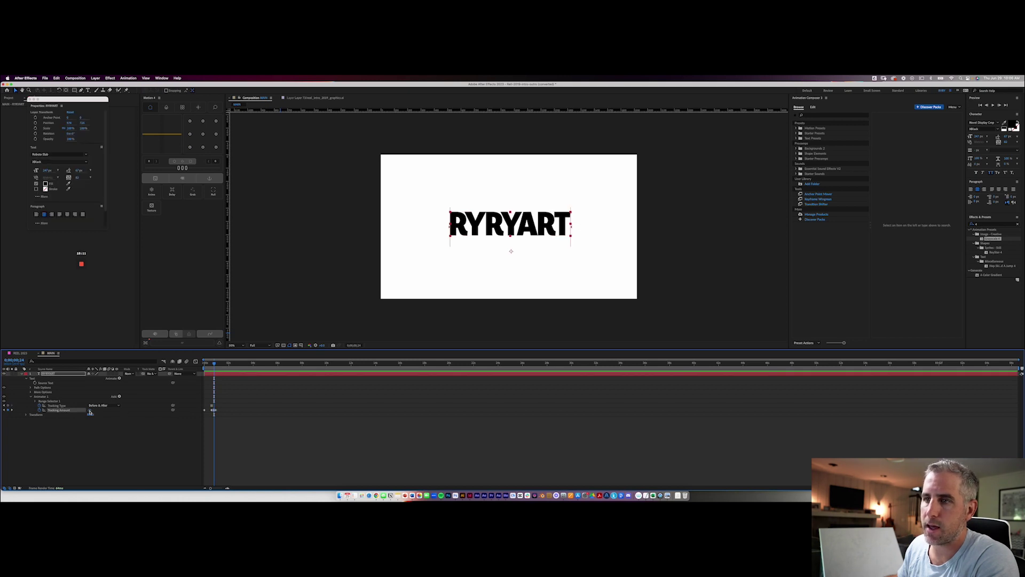
left_click_drag(89, 412, 69, 412)
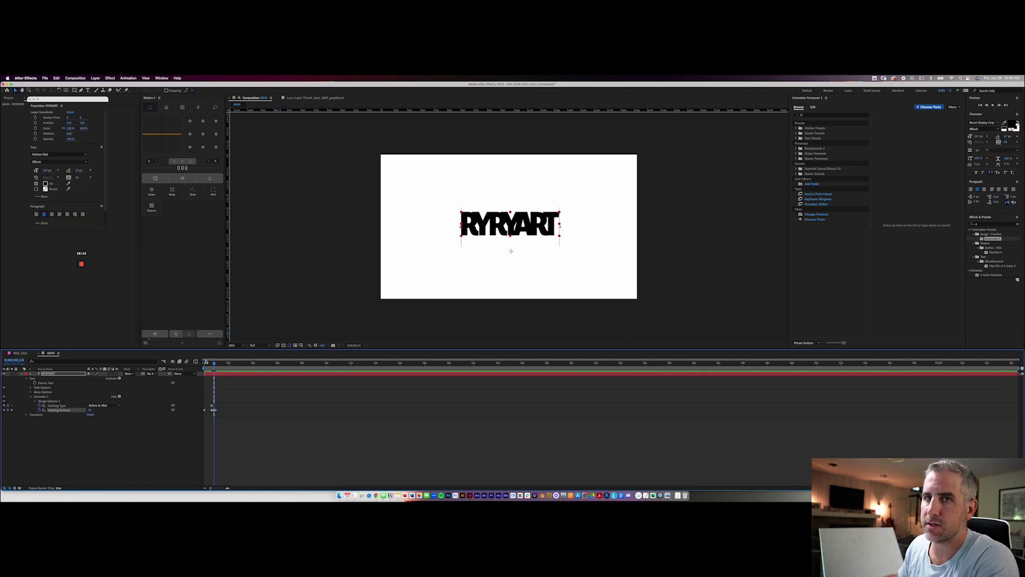
left_click_drag(214, 364, 189, 369)
key("space")
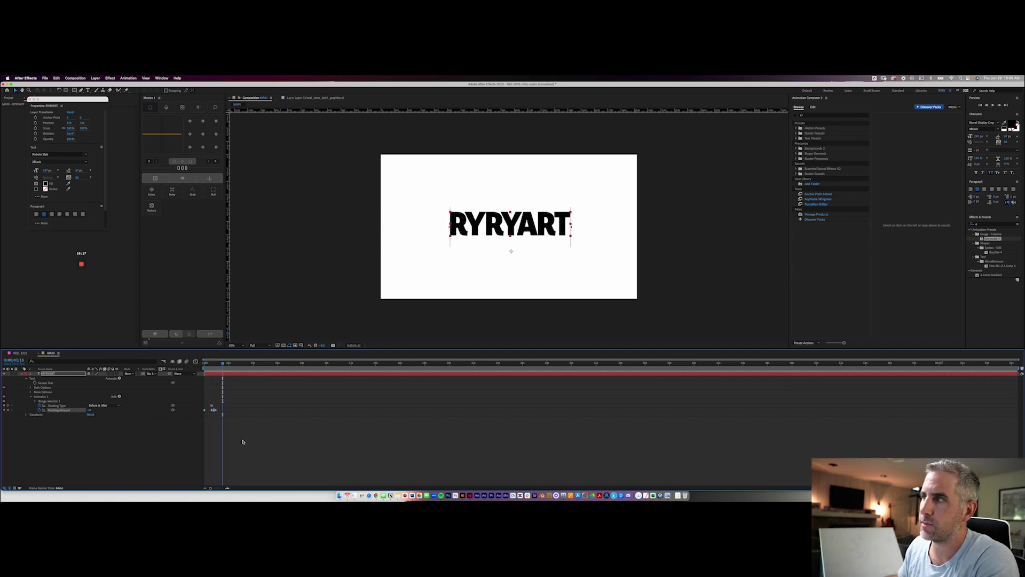
left_click_drag(215, 488, 219, 488)
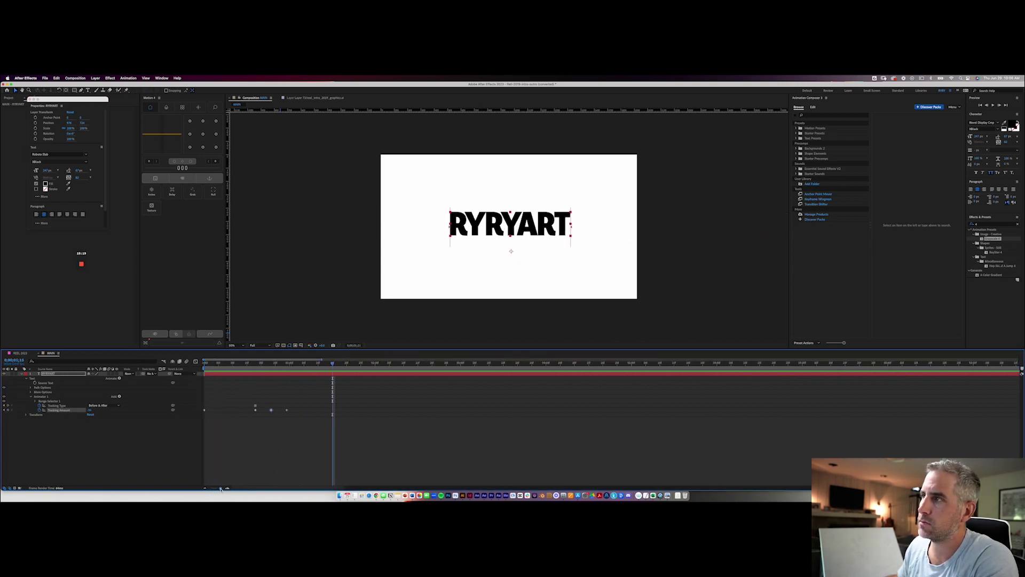
Step: Apply Easy Ease Out to the last Tracking Amount keyframe and preview the eased animation
left_click(241, 409)
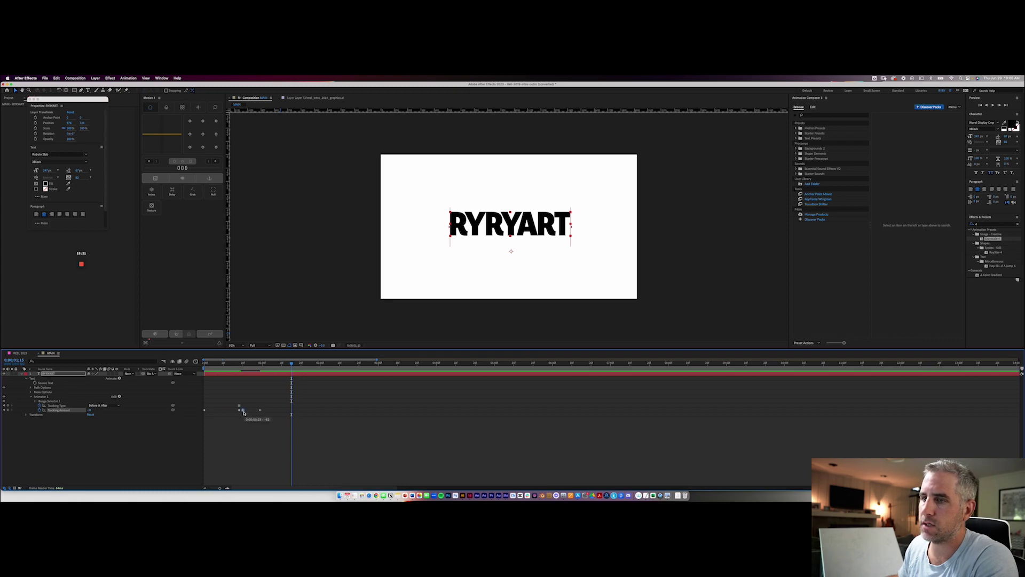
left_click_drag(235, 362, 238, 364)
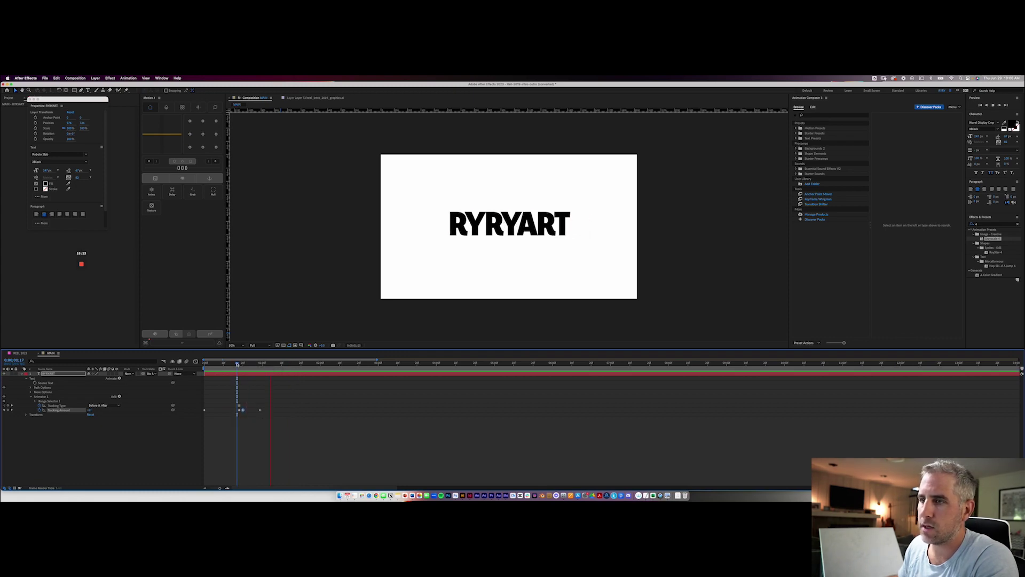
right_click(258, 410)
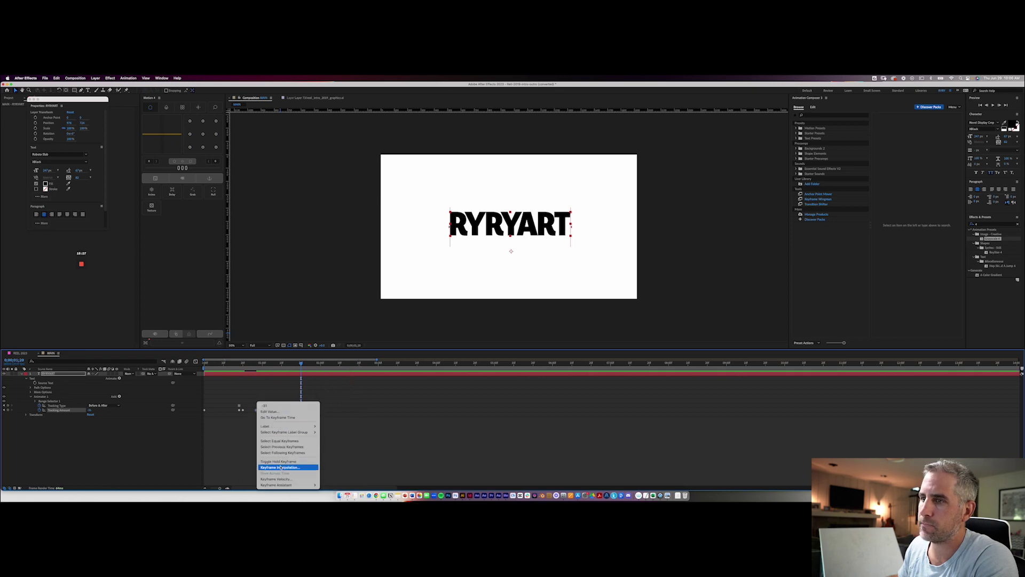
mouse_move(279, 486)
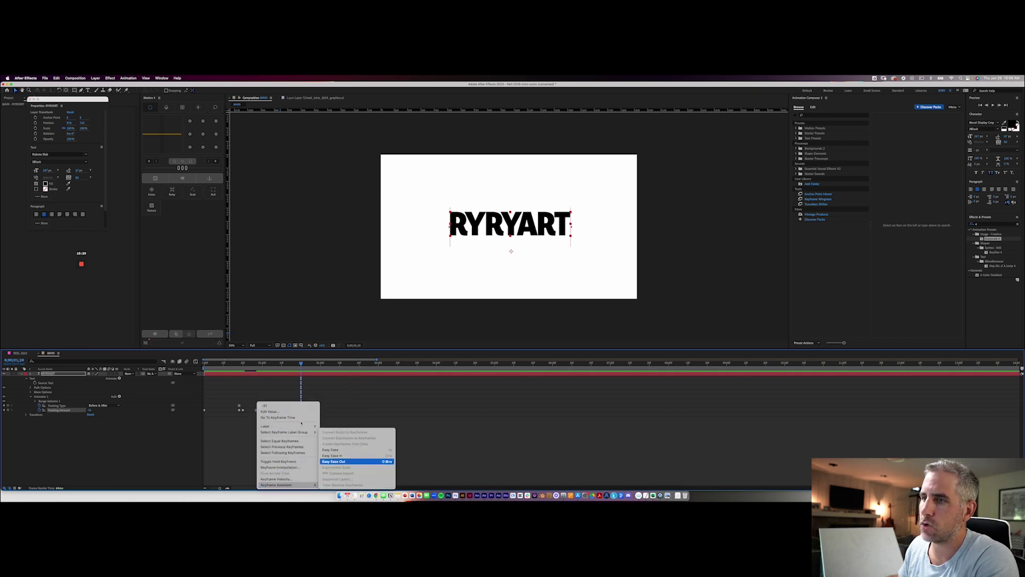
key("Return")
key("space")
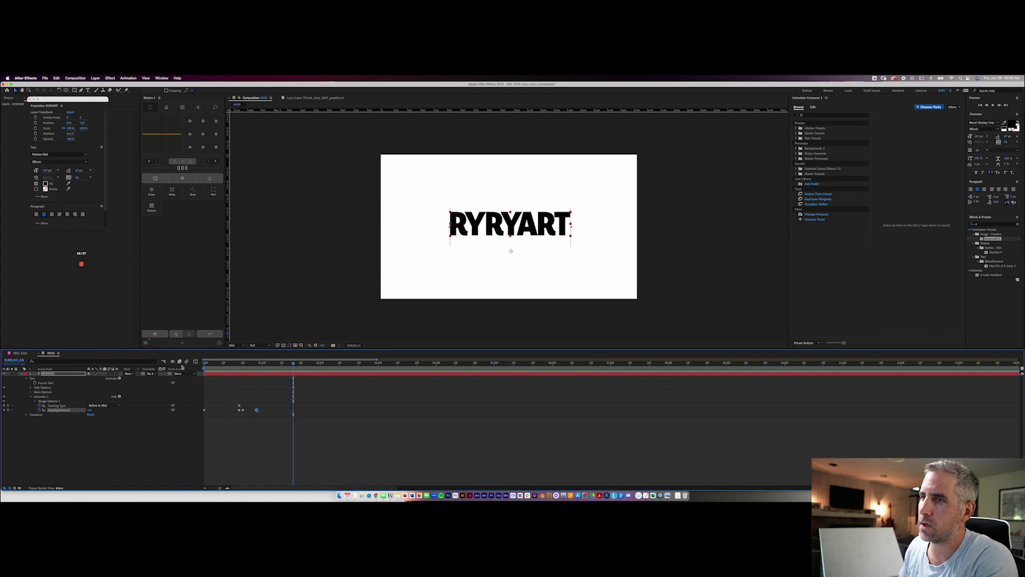
left_click_drag(213, 363, 204, 364)
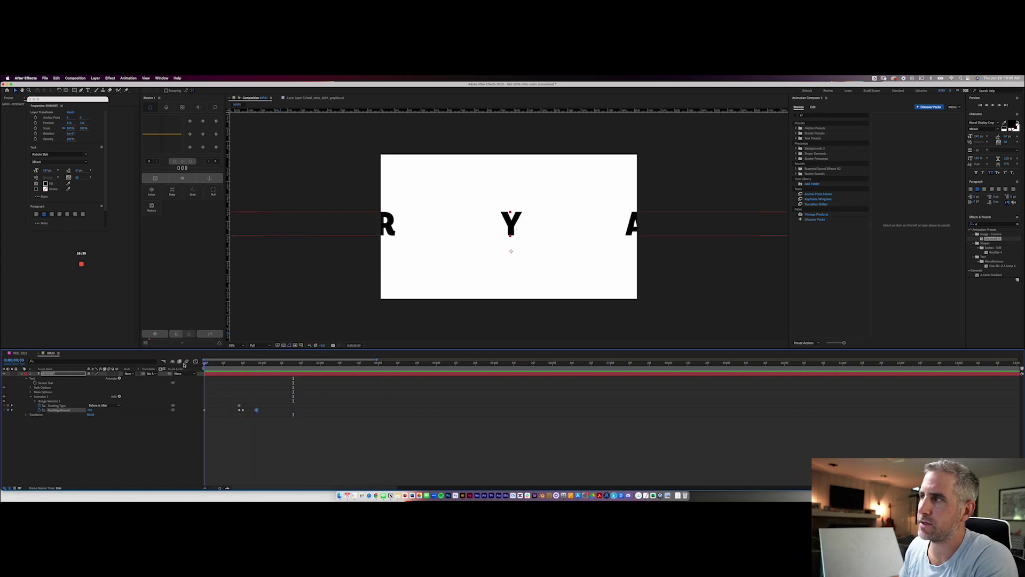
left_click(27, 378)
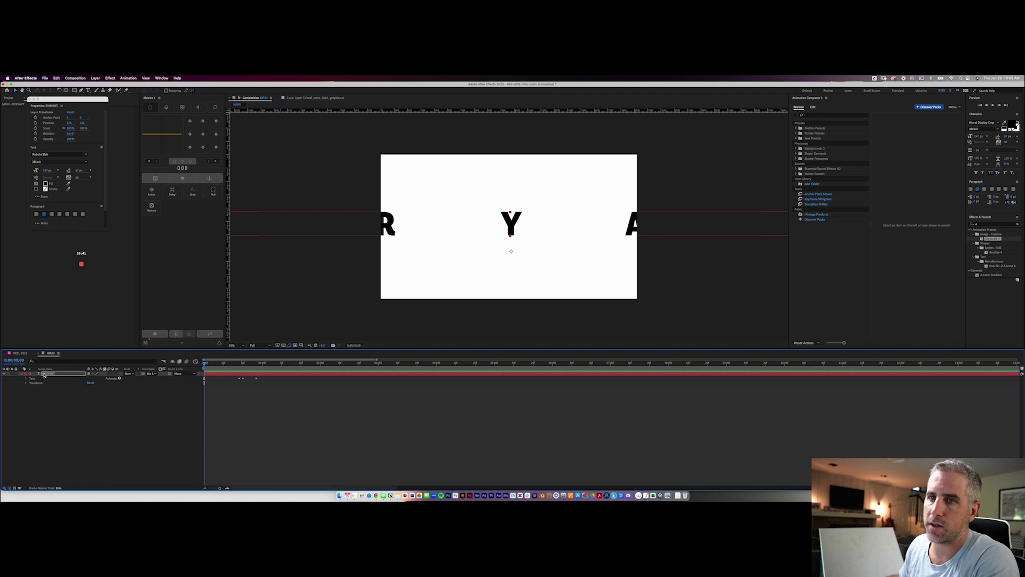
Step: Keyframe Position so RYRYART starts higher and settles at frame 18
key("p")
left_click(35, 379)
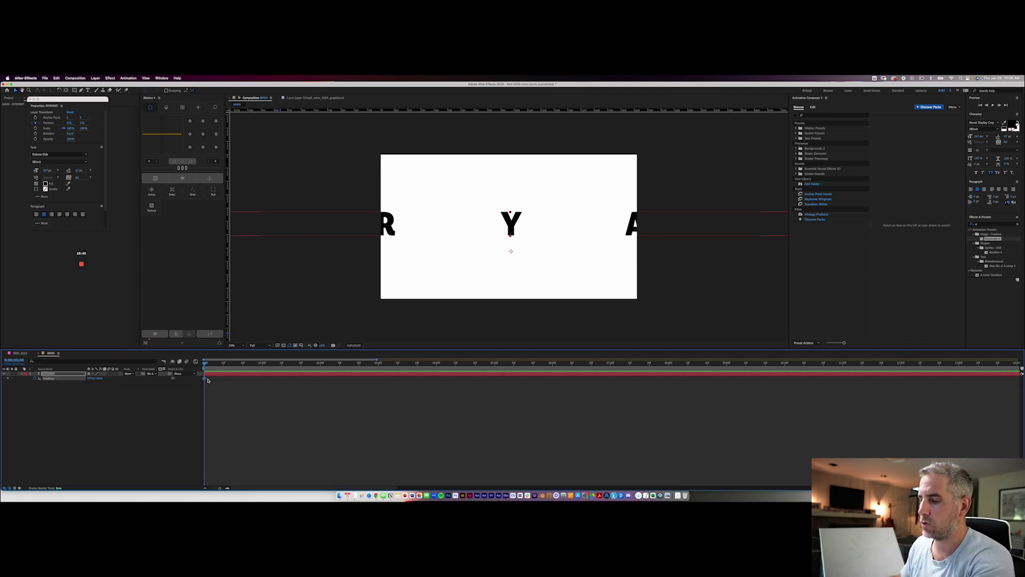
key("u")
left_click(238, 365)
left_click_drag(238, 366, 239, 366)
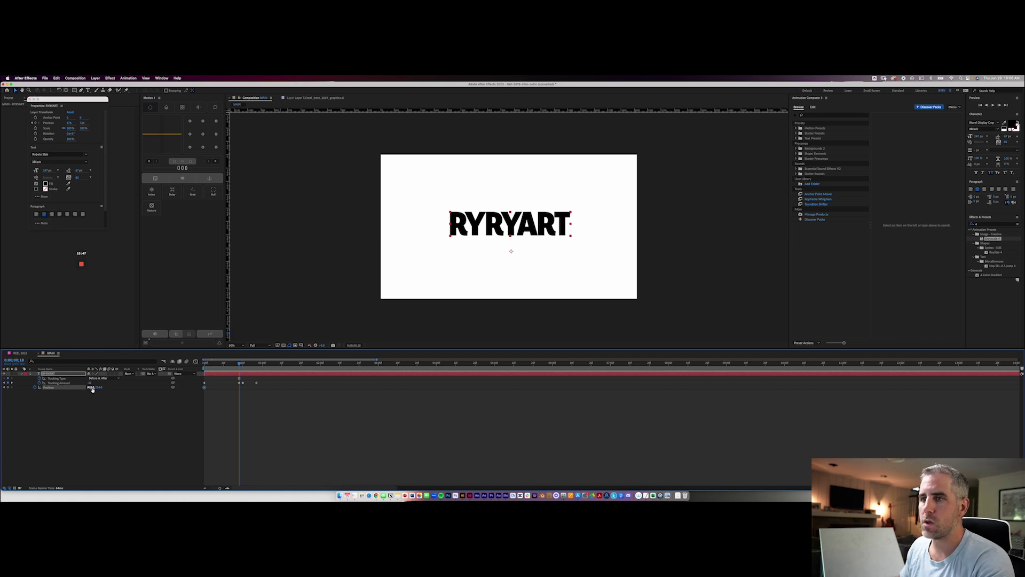
left_click(8, 388)
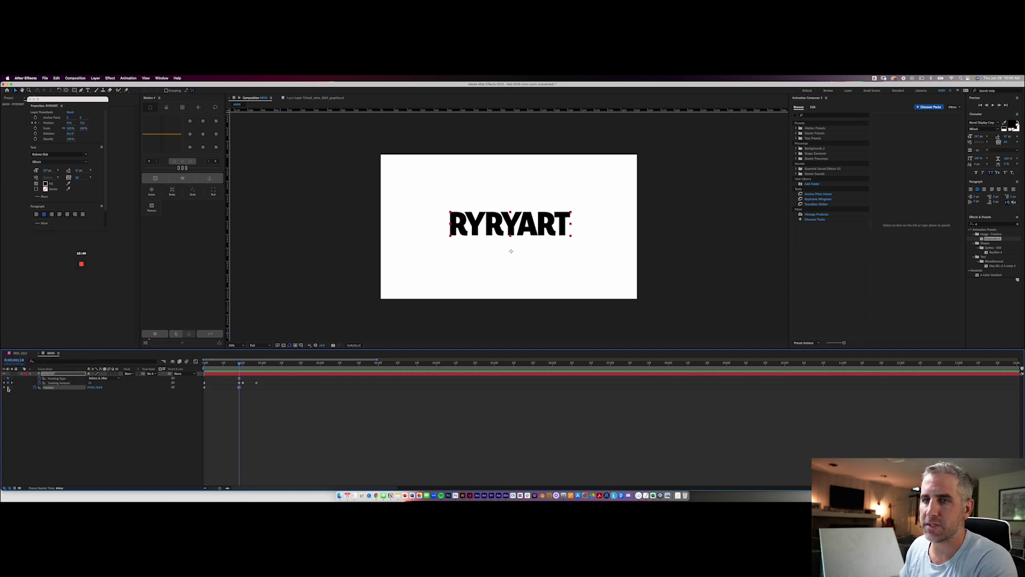
key("Home")
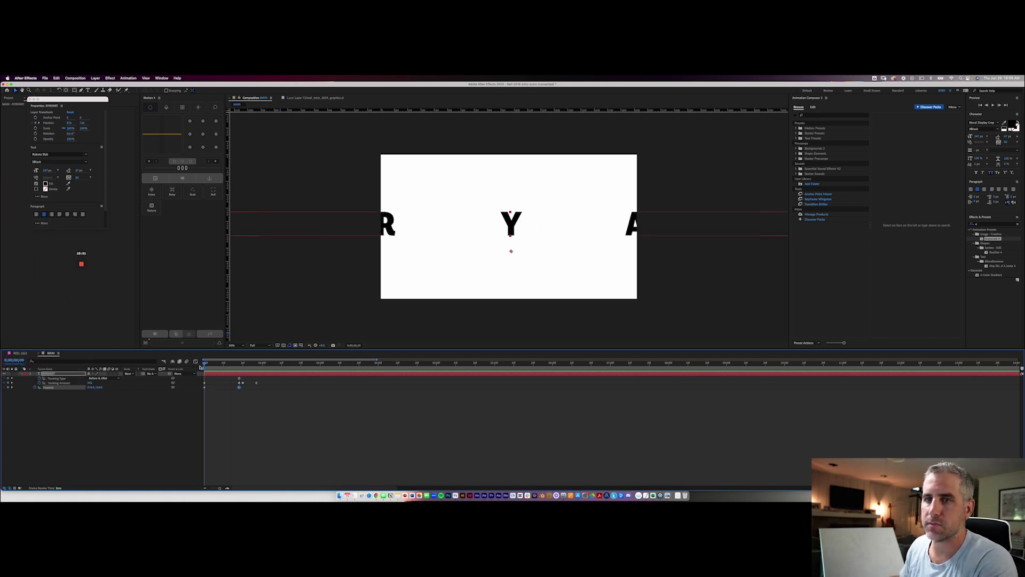
left_click_drag(96, 388, 121, 391)
Step: Animate Scale from about 77%, trim the layer end near three seconds, and duplicate it
key("shift+s")
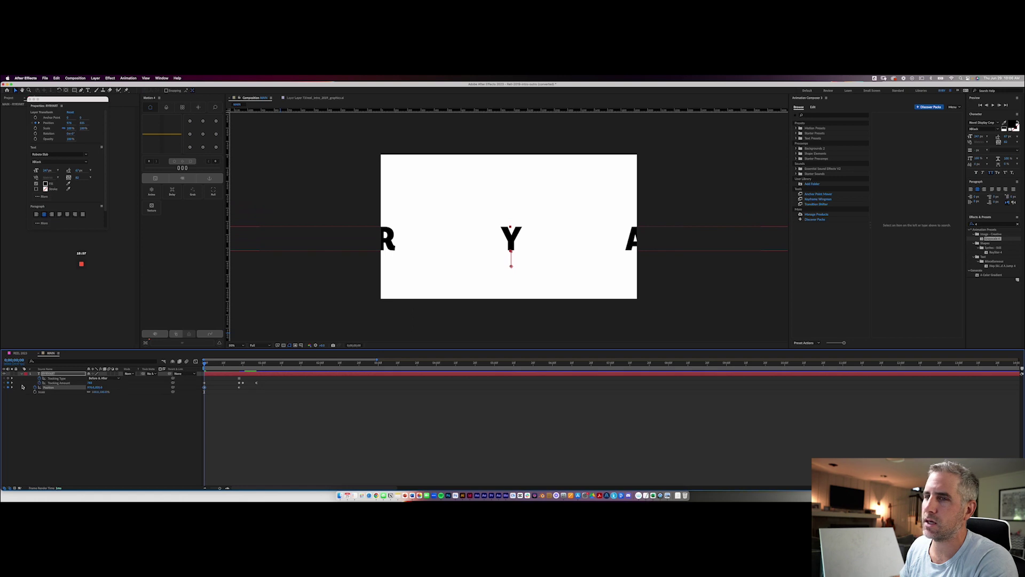
left_click(34, 392)
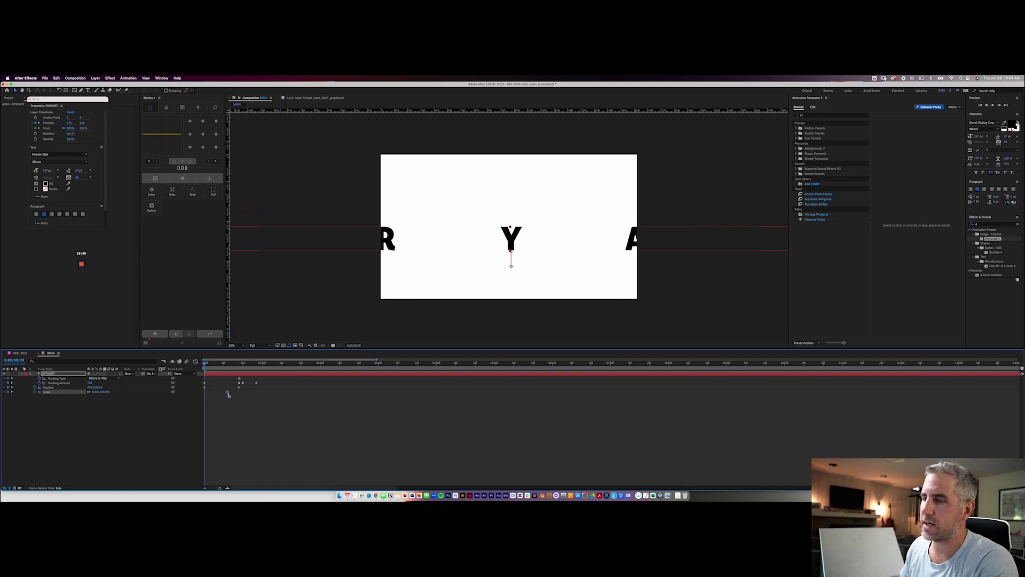
left_click_drag(103, 393, 98, 394)
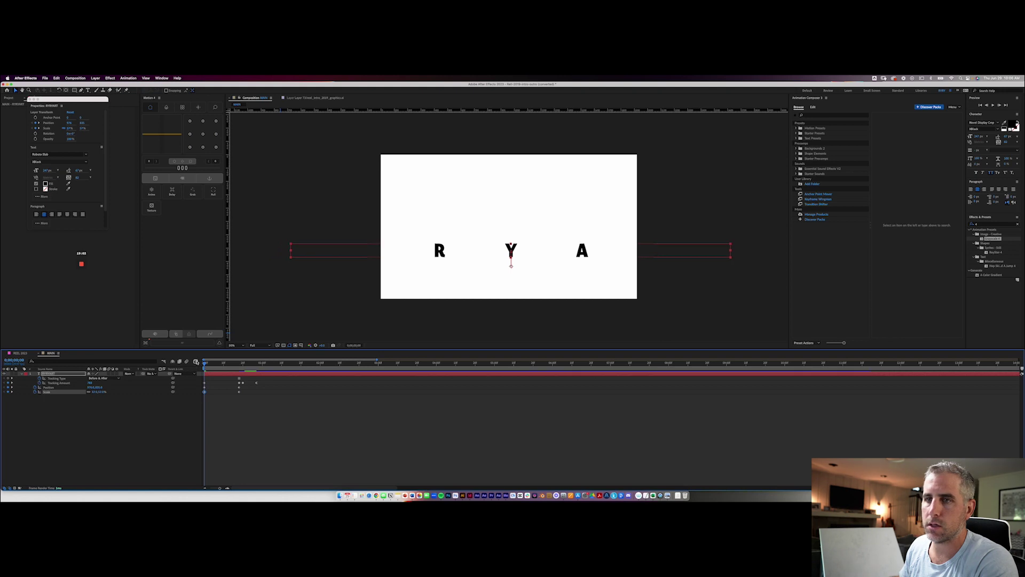
key("space")
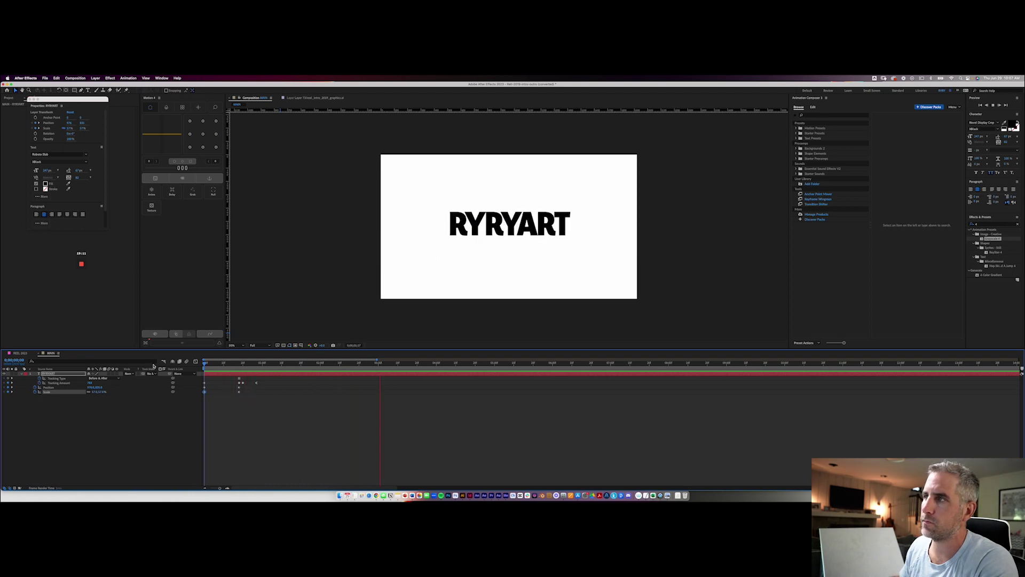
key("space")
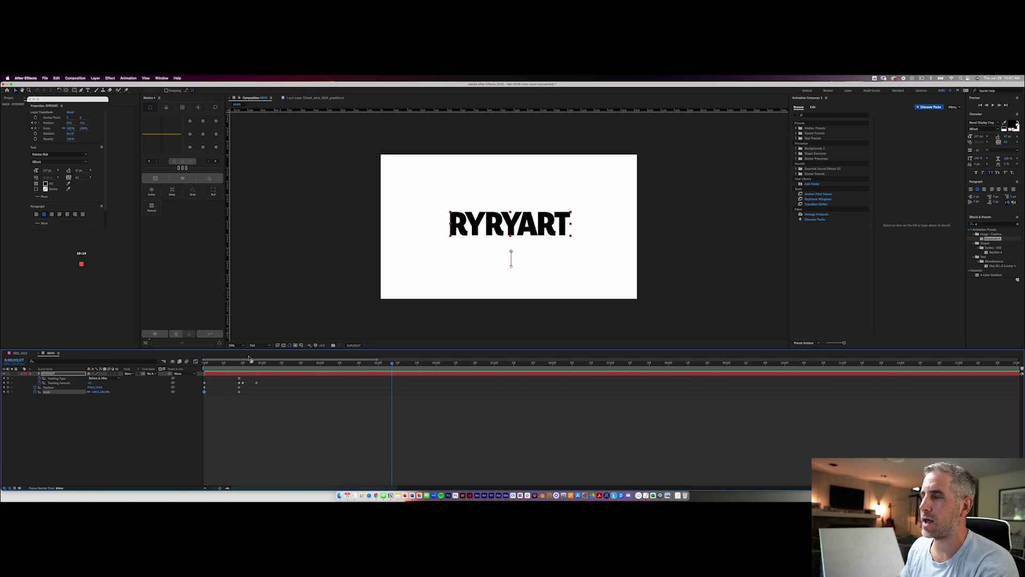
key("alt+bracketright")
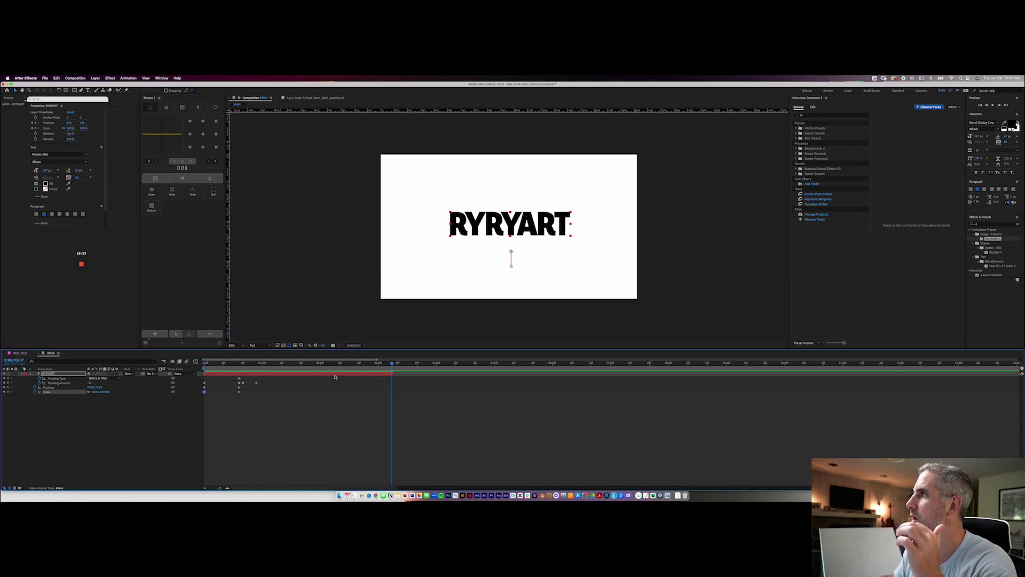
key("super+d")
key("u")
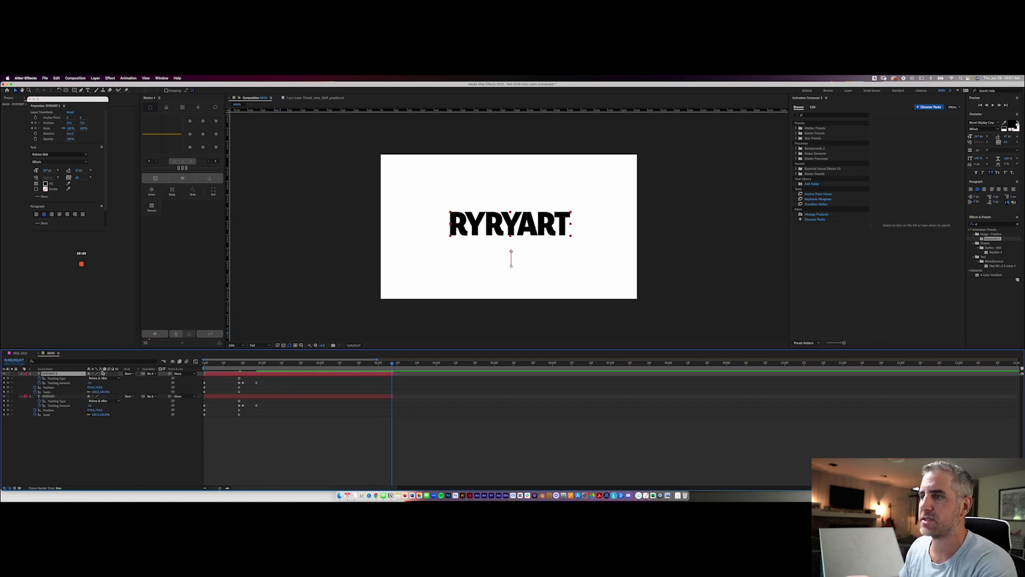
Step: Clear RYRYART 2's keyframes and browse to Animation Composer's Basic Position & Rotate Chars preset
left_click(35, 383)
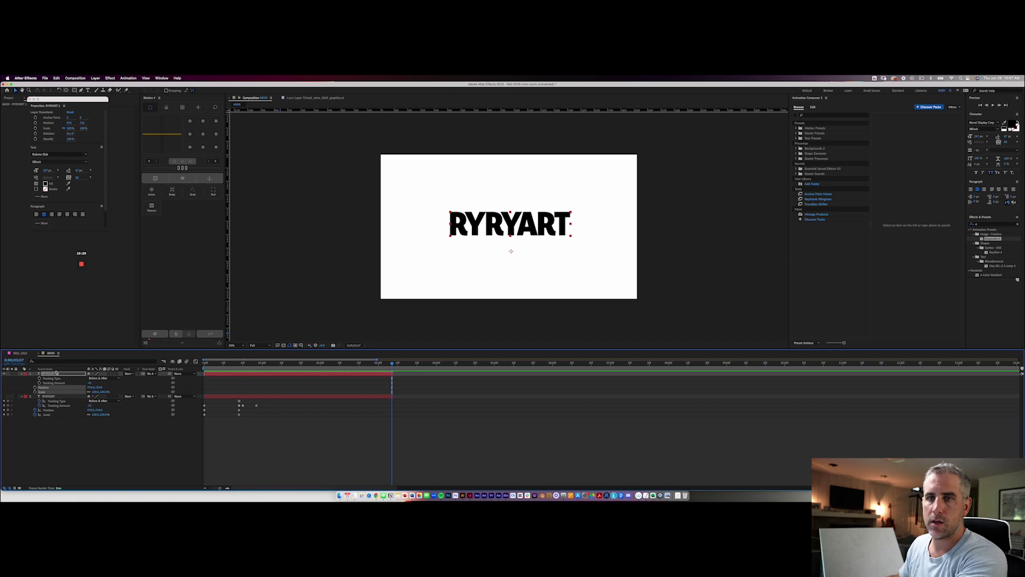
key("Home")
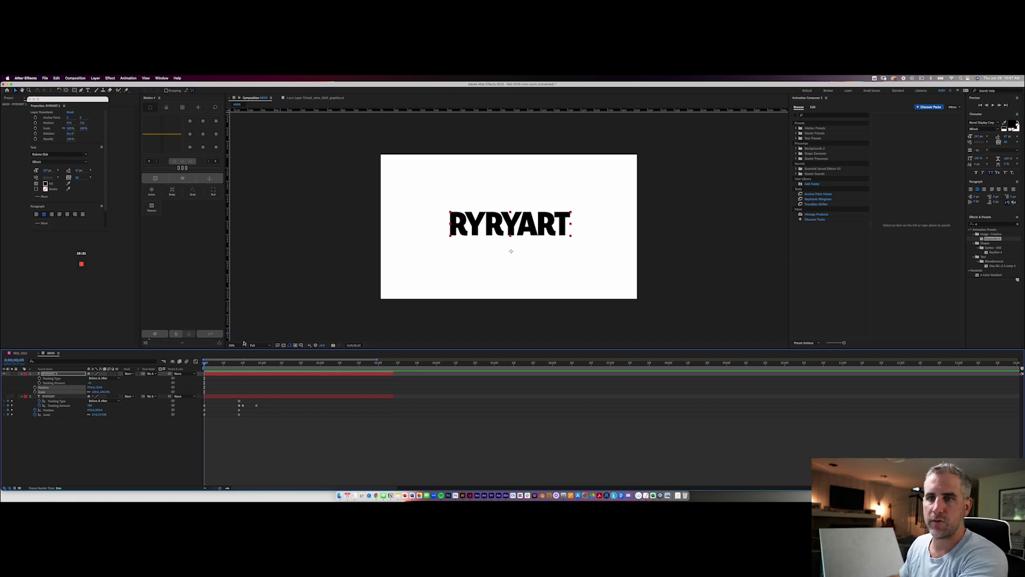
left_click(796, 138)
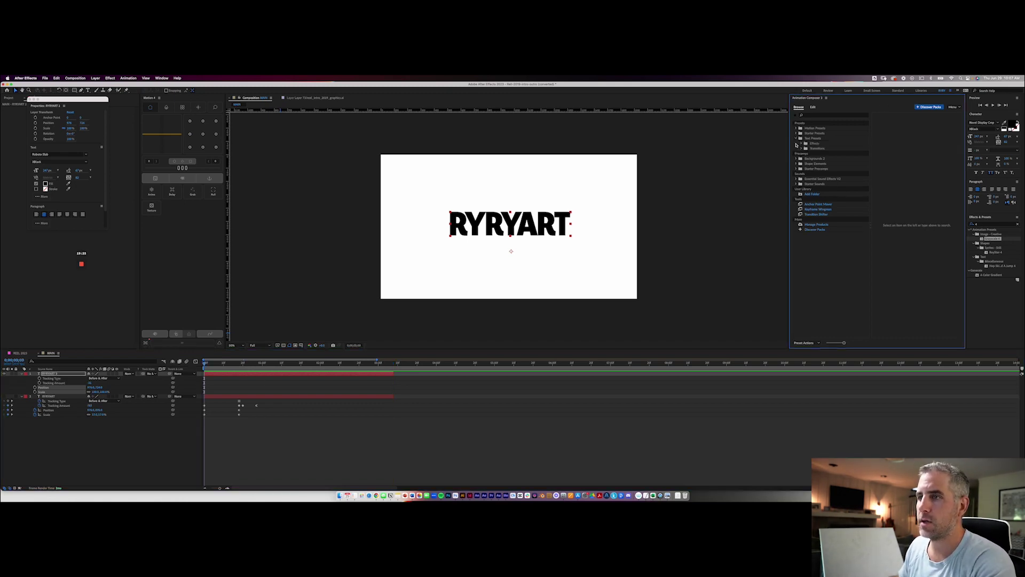
left_click(803, 149)
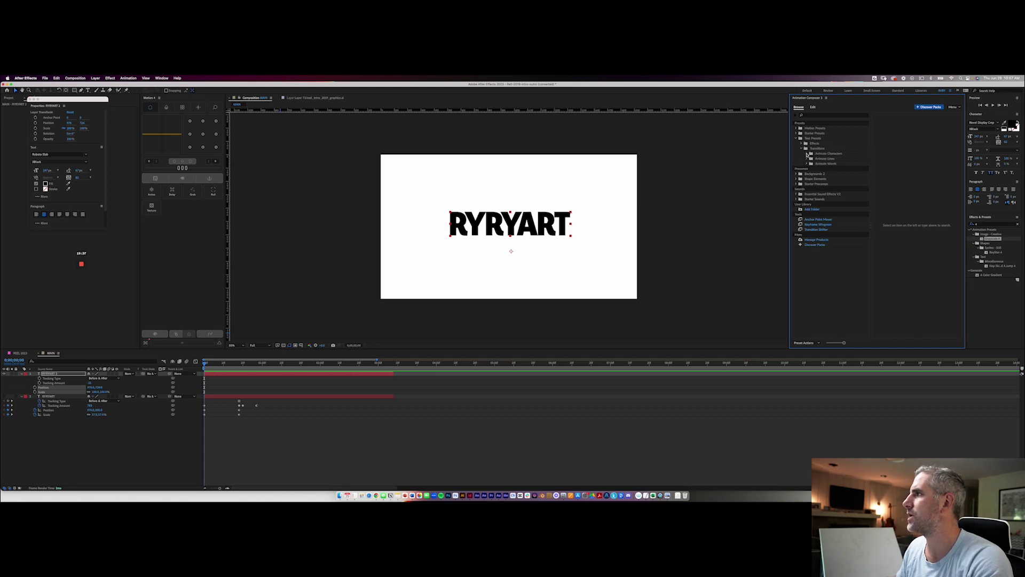
left_click(807, 154)
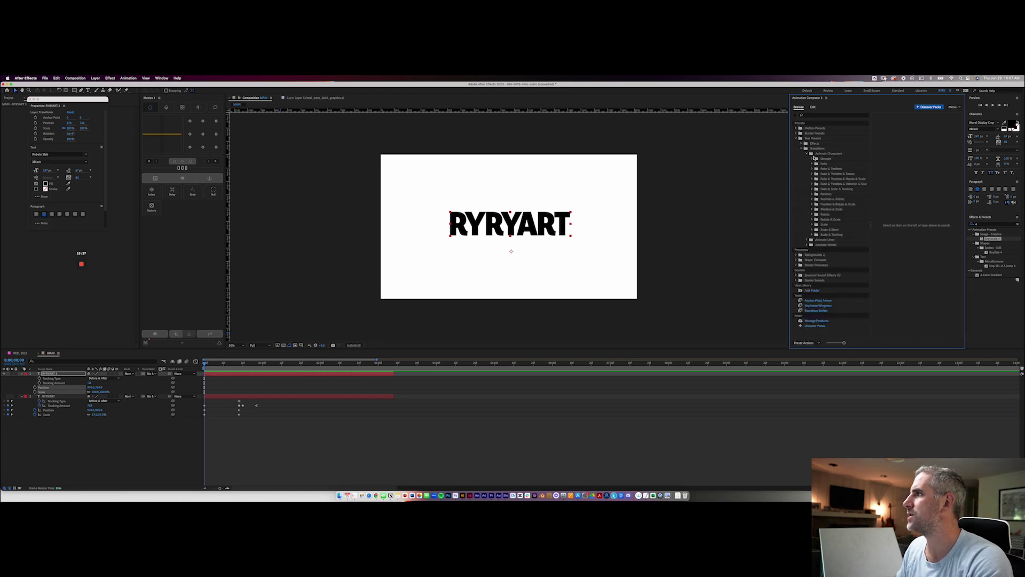
left_click(812, 194)
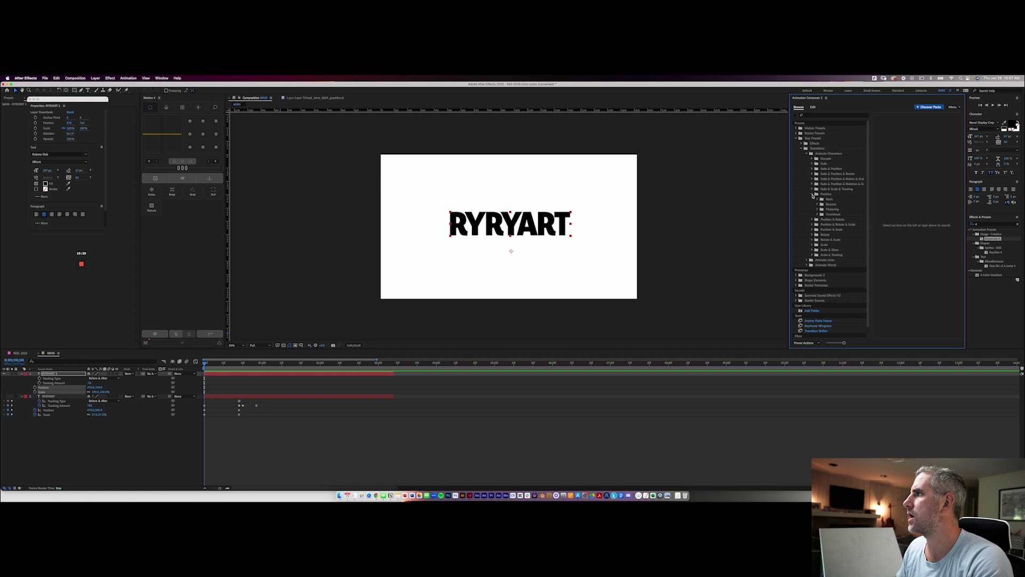
left_click(812, 220)
left_click(817, 224)
left_click(848, 229)
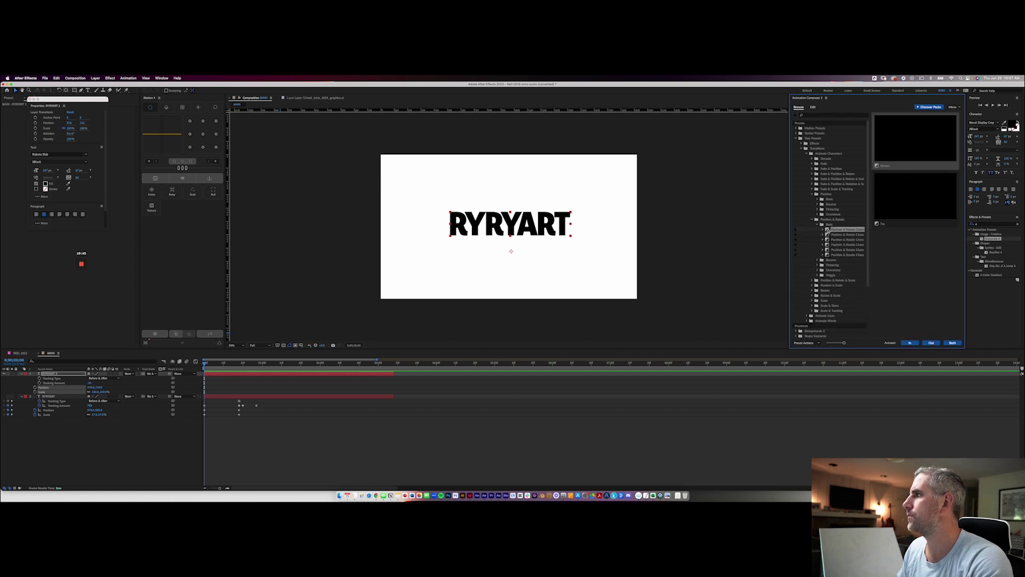
Step: Apply Position & Rotate Chars as RYRYART 2's intro animation and preview it
left_click(910, 343)
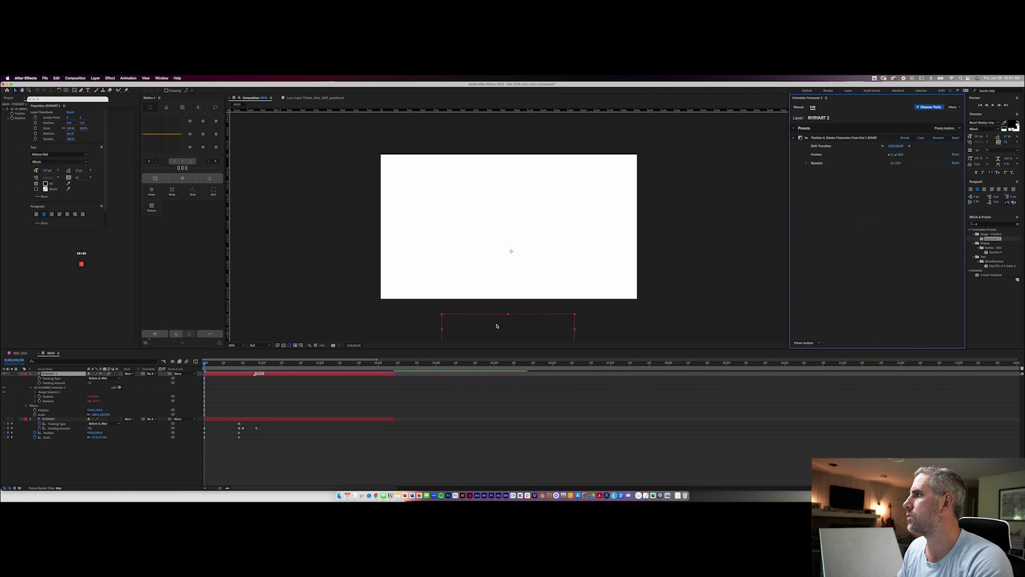
key("space")
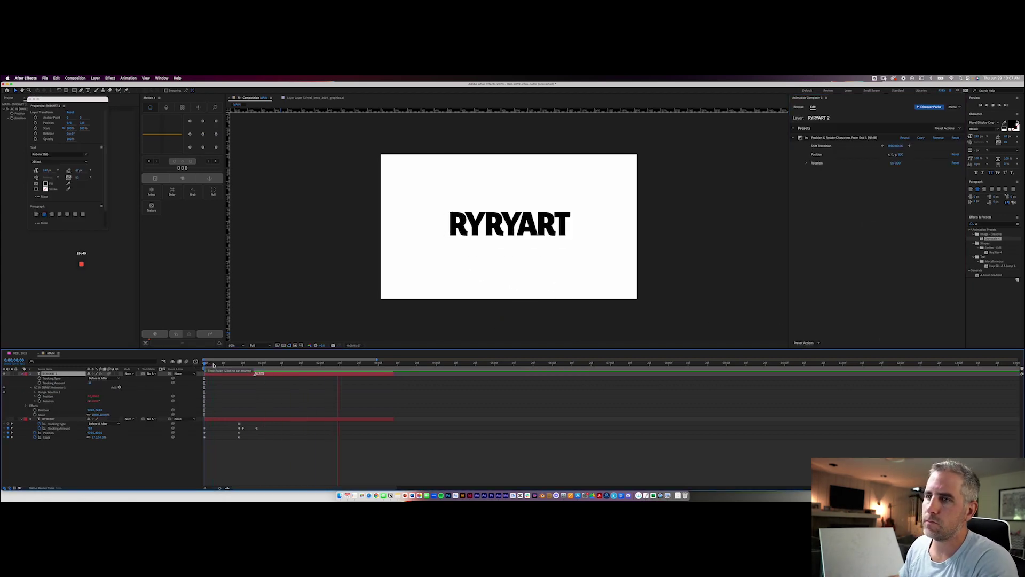
key("space")
Step: Add the same preset as an outro and preview the letters animating in and out
left_click(799, 107)
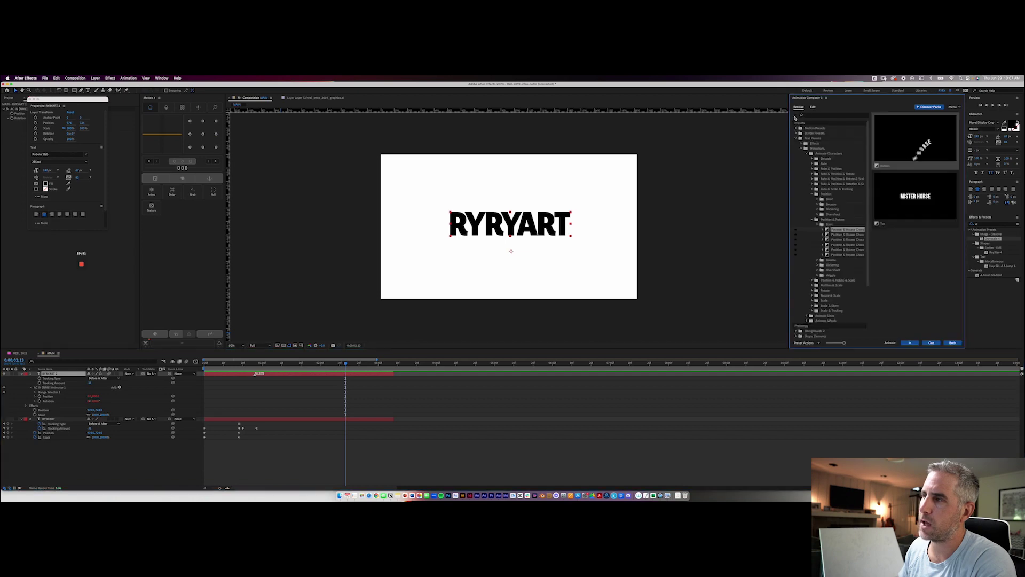
left_click(932, 343)
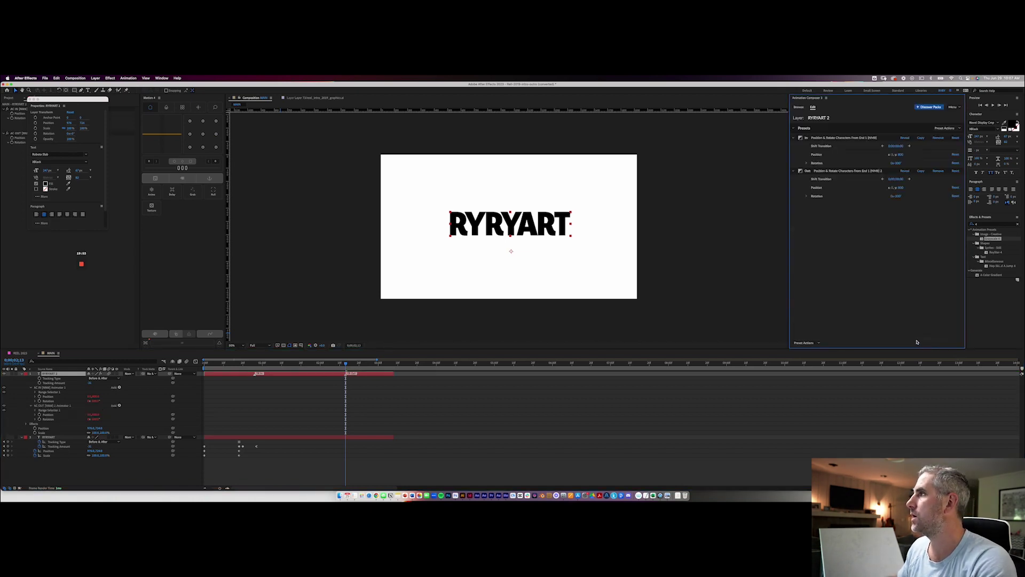
key("space")
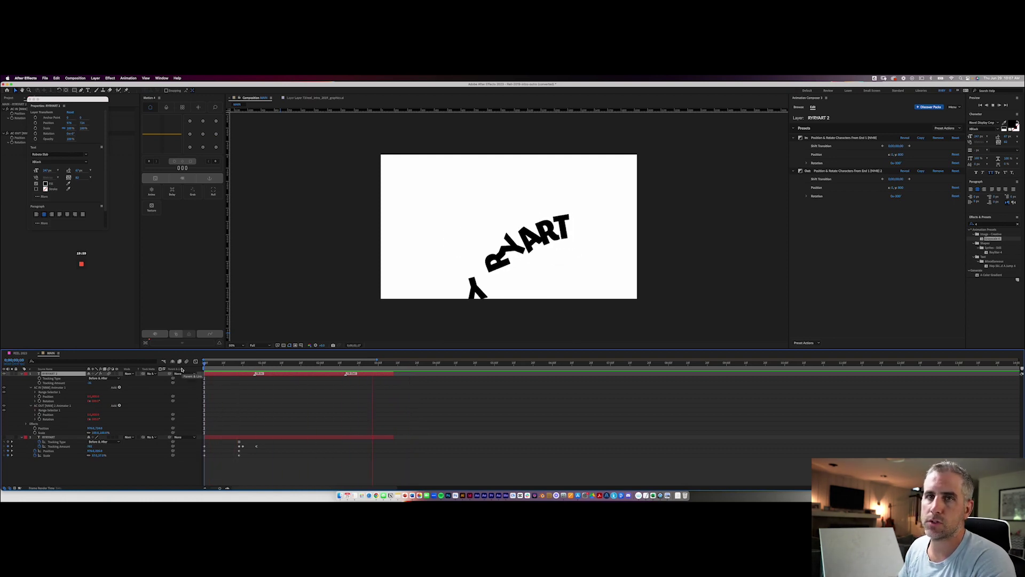
key("space")
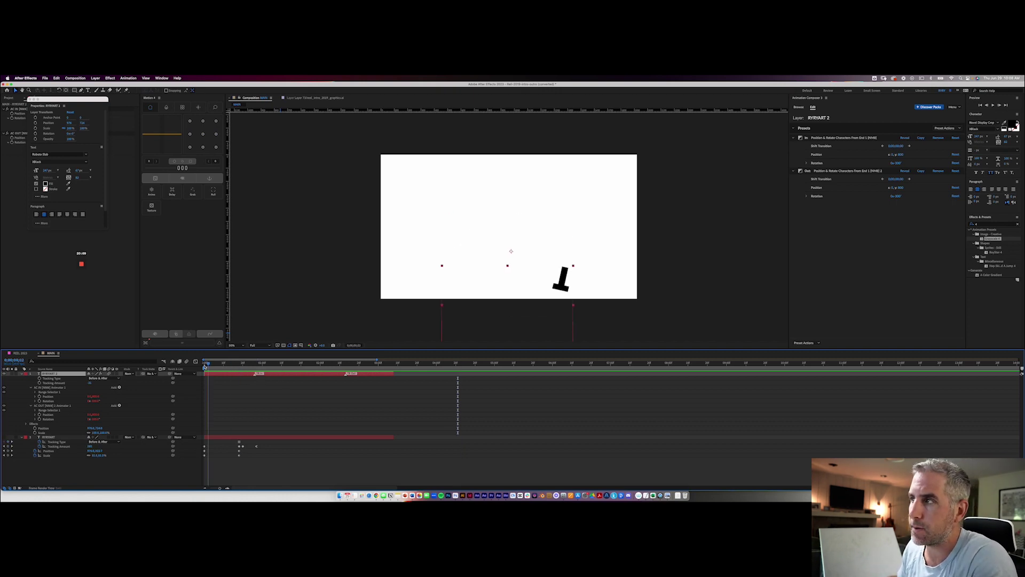
key("space")
left_click_drag(249, 368, 289, 367)
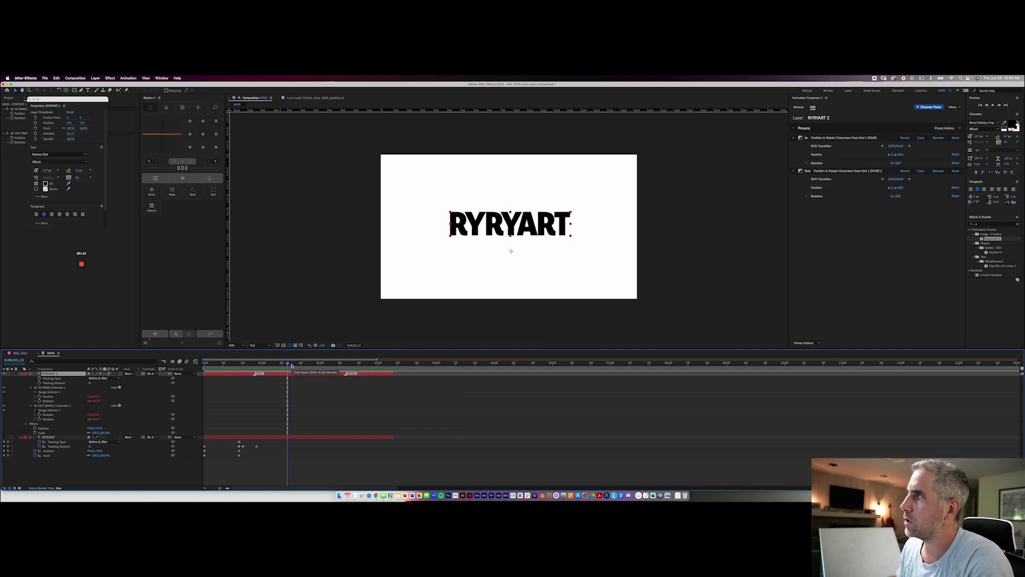
Step: Create a new shape layer with a square centred on the RYRYART text
left_click(96, 78)
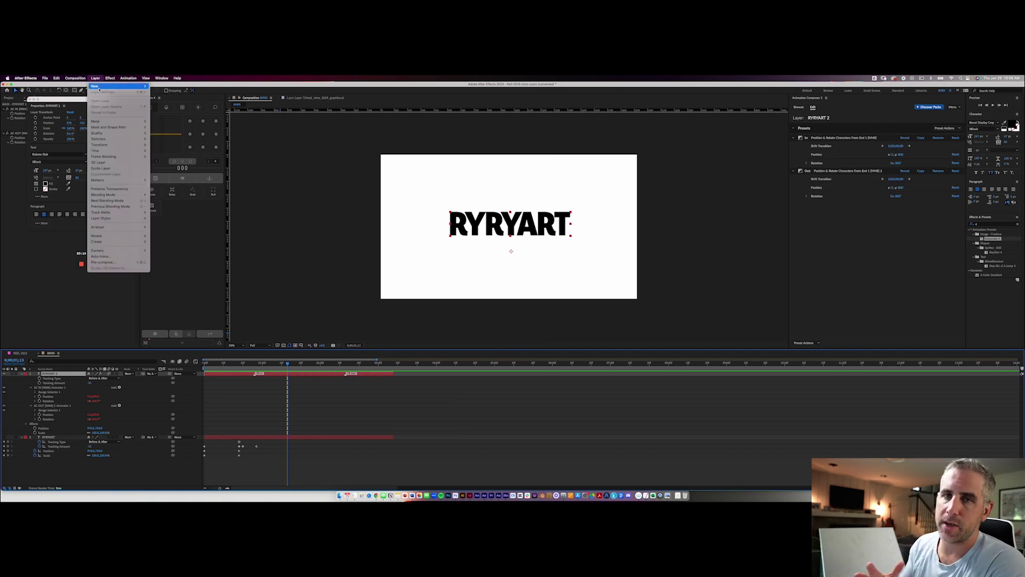
mouse_move(107, 86)
left_click(170, 115)
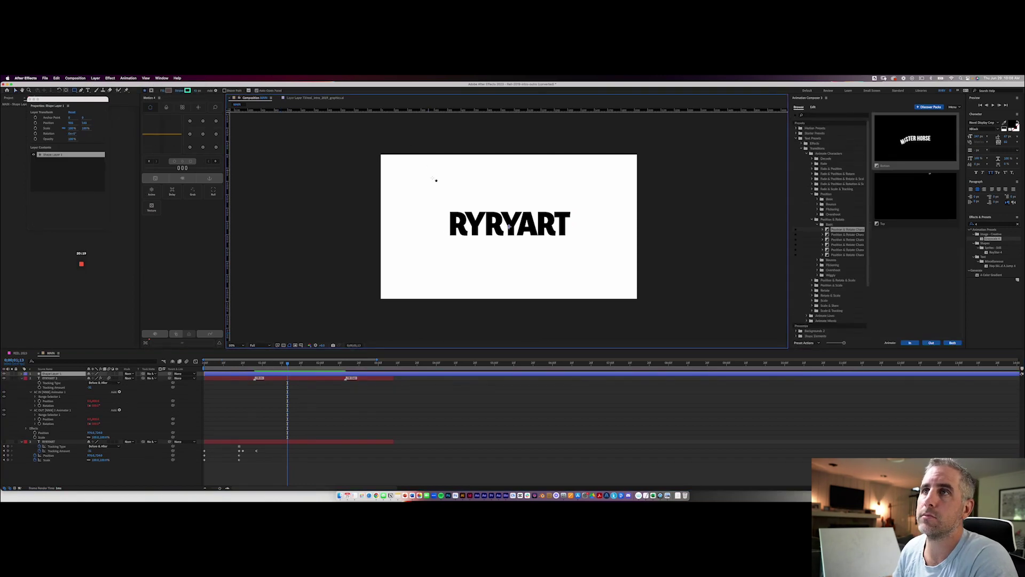
left_click_drag(455, 215, 498, 262)
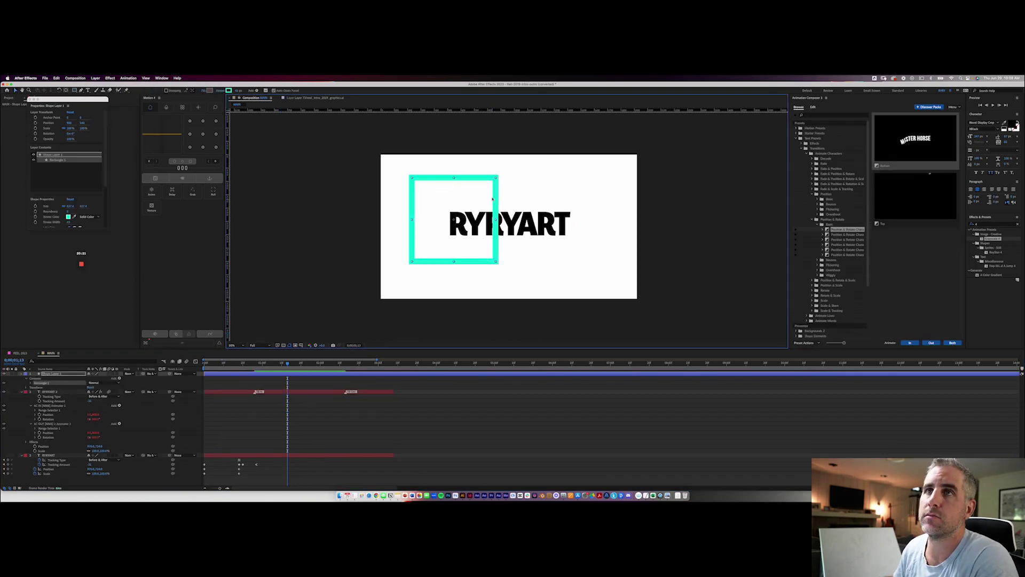
left_click_drag(495, 199, 552, 202)
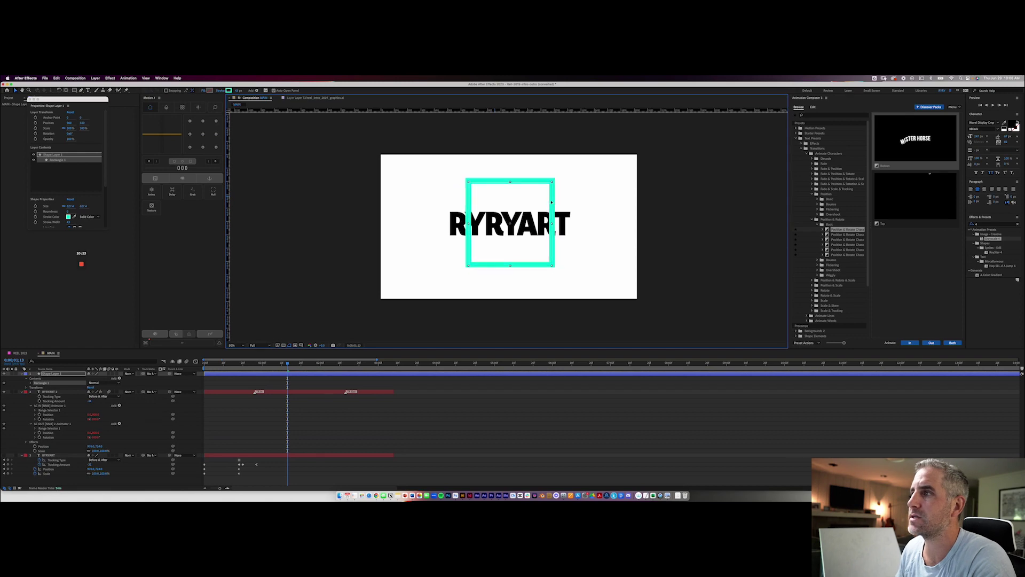
Step: Move the shape layer just above RYRYART and rename it 'SQUARE'
left_click_drag(54, 373, 77, 440)
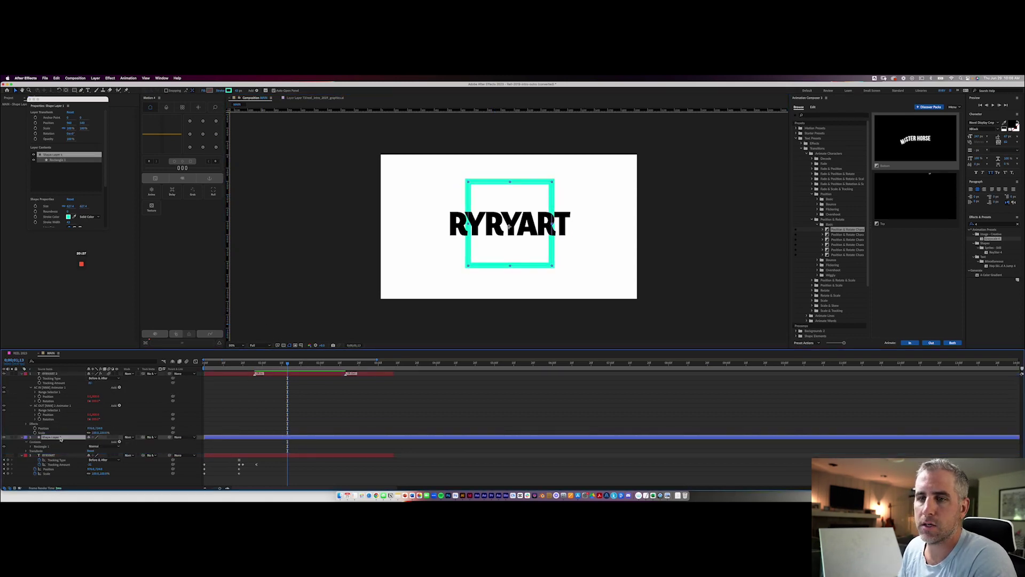
key("Return")
type("SQUARE")
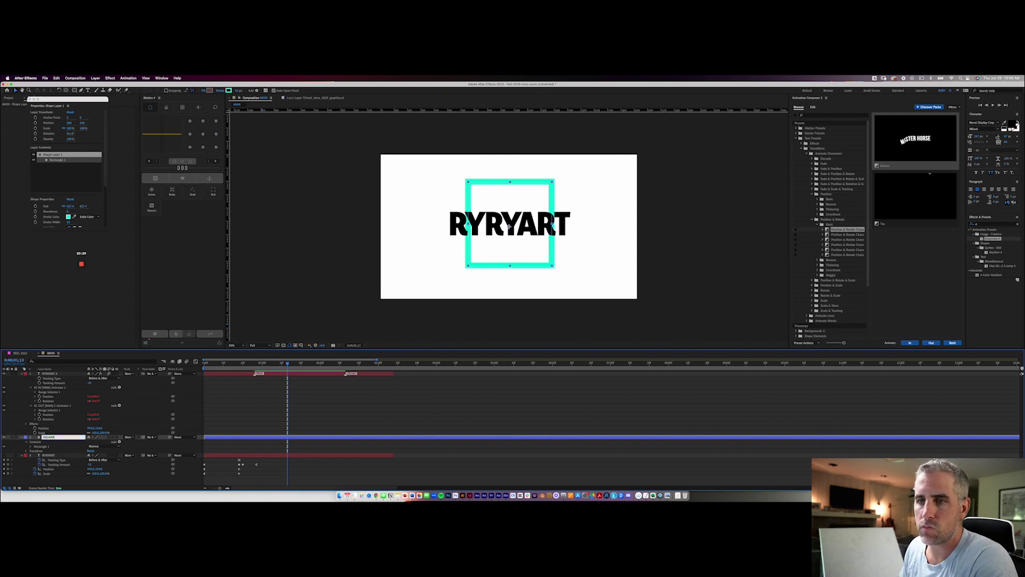
key("Return")
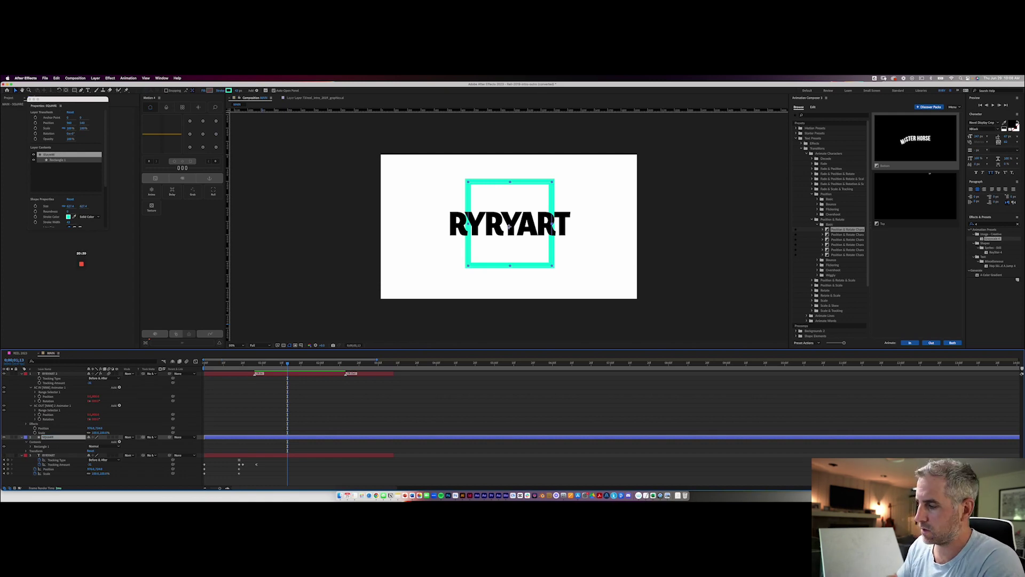
left_click(119, 442)
Step: Add Trim Paths to SQUARE, keyframe Start, End and Offset with End at 0% initially, and preview
left_click(130, 461)
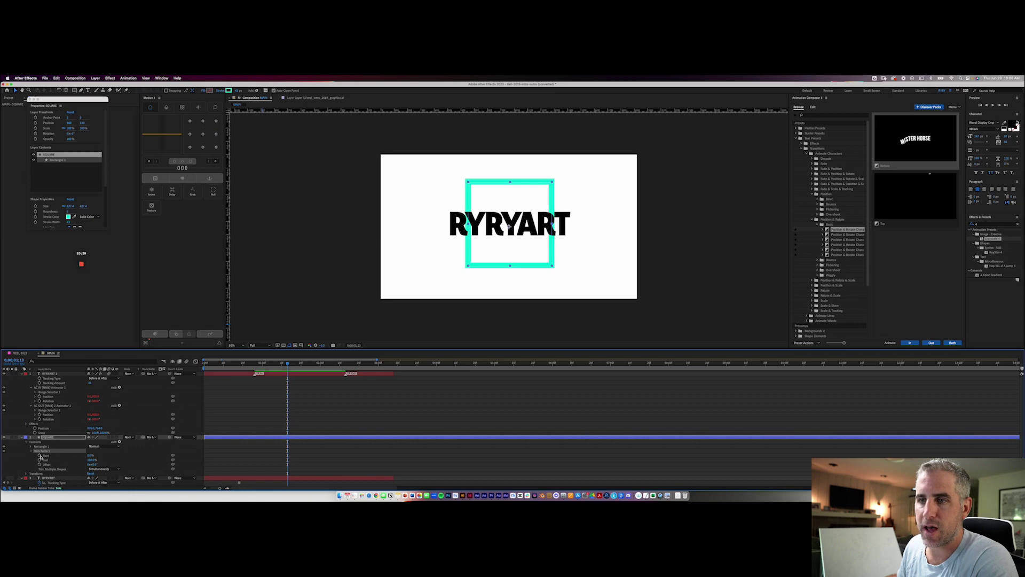
left_click(39, 455)
left_click(40, 460)
left_click(40, 464)
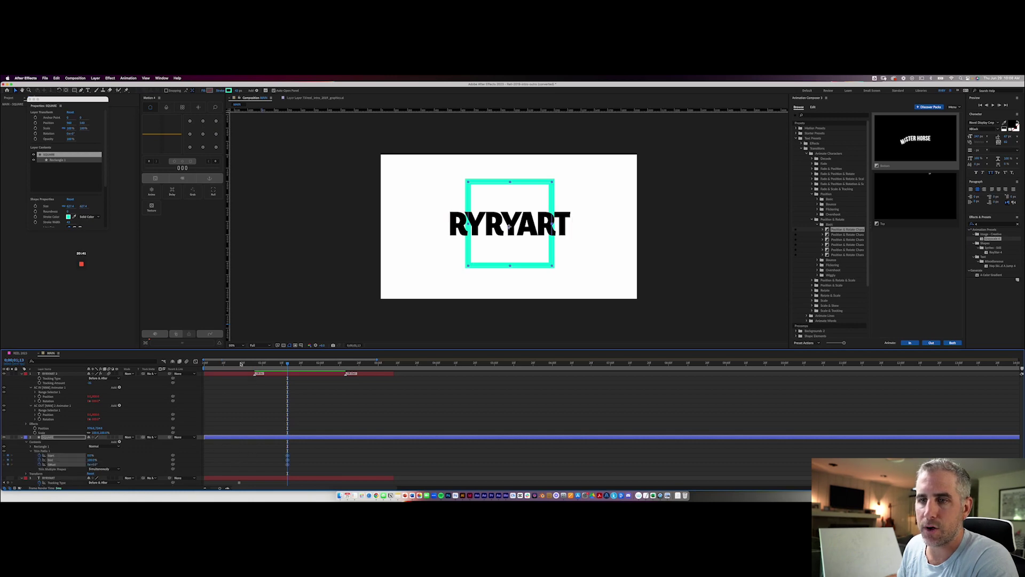
key("Home")
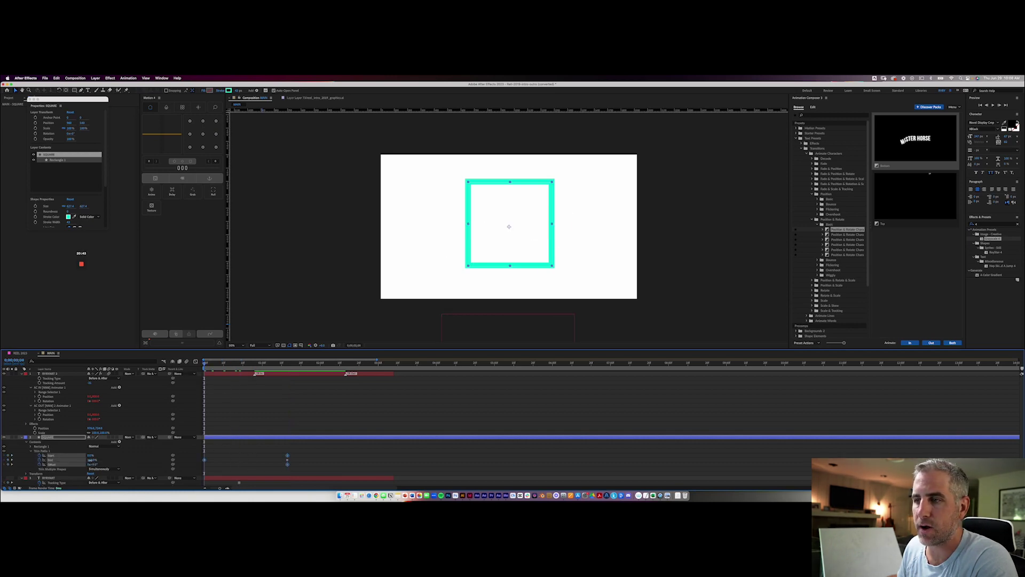
left_click_drag(92, 459, 54, 460)
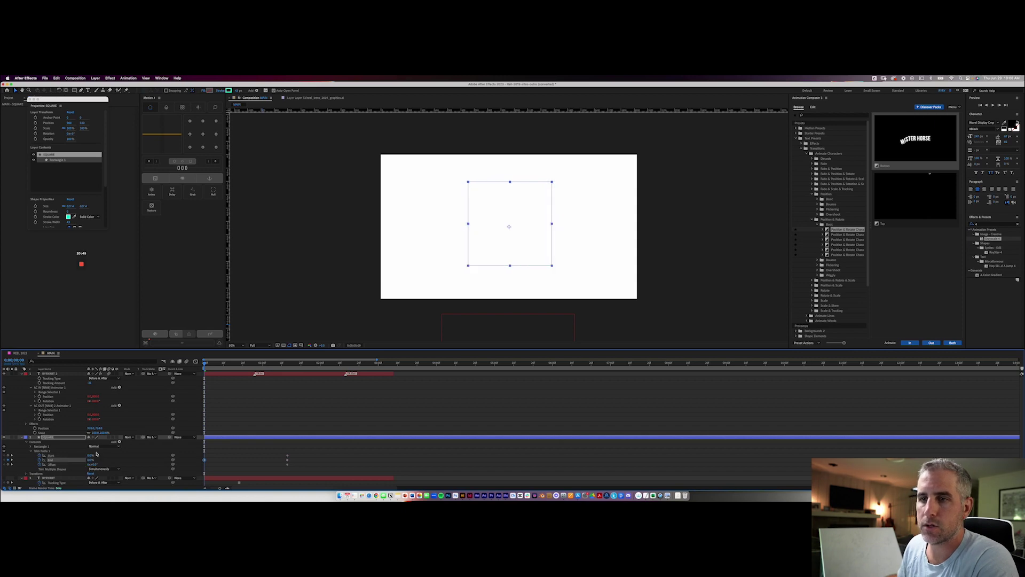
key("space")
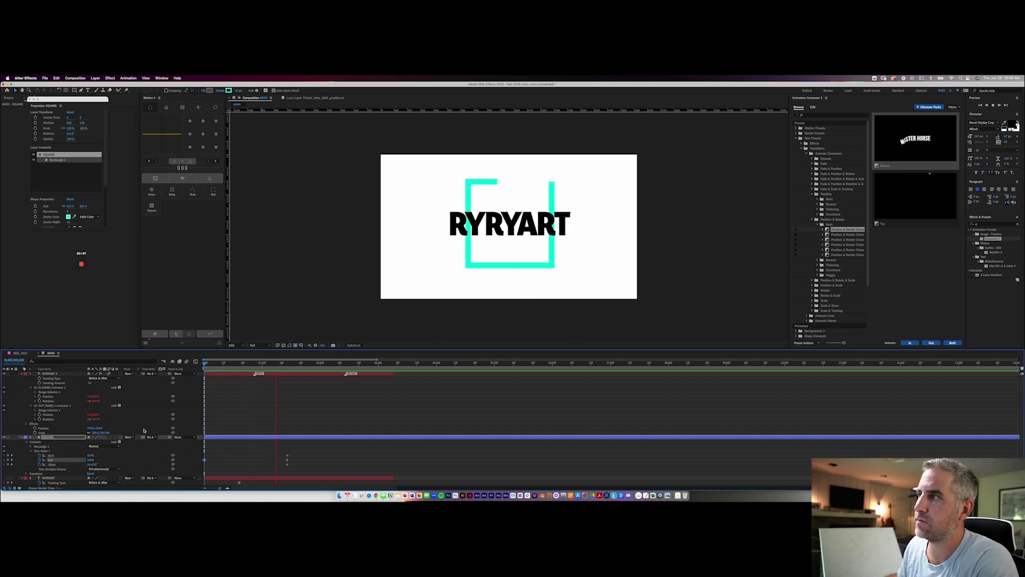
key("space")
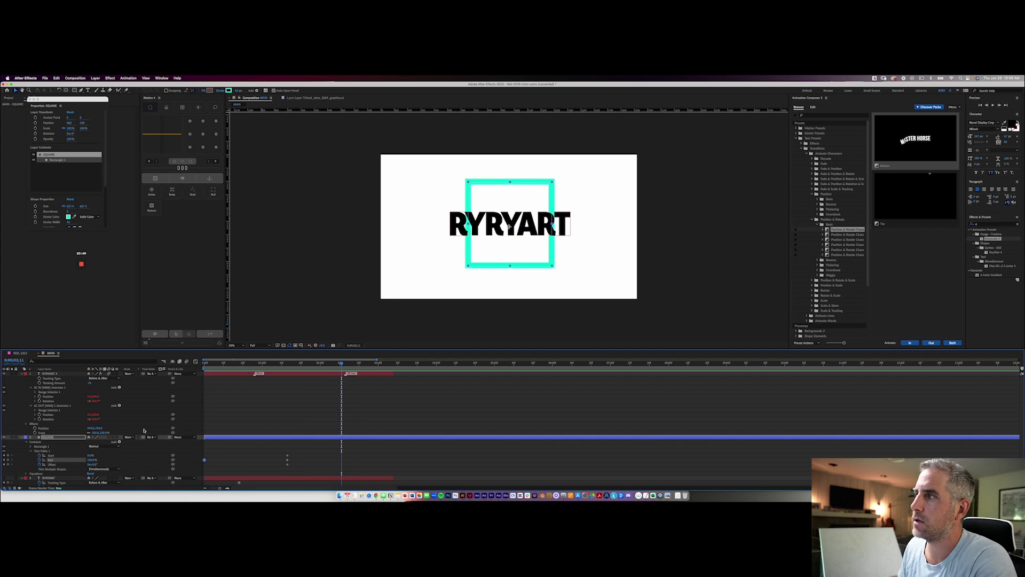
key("space")
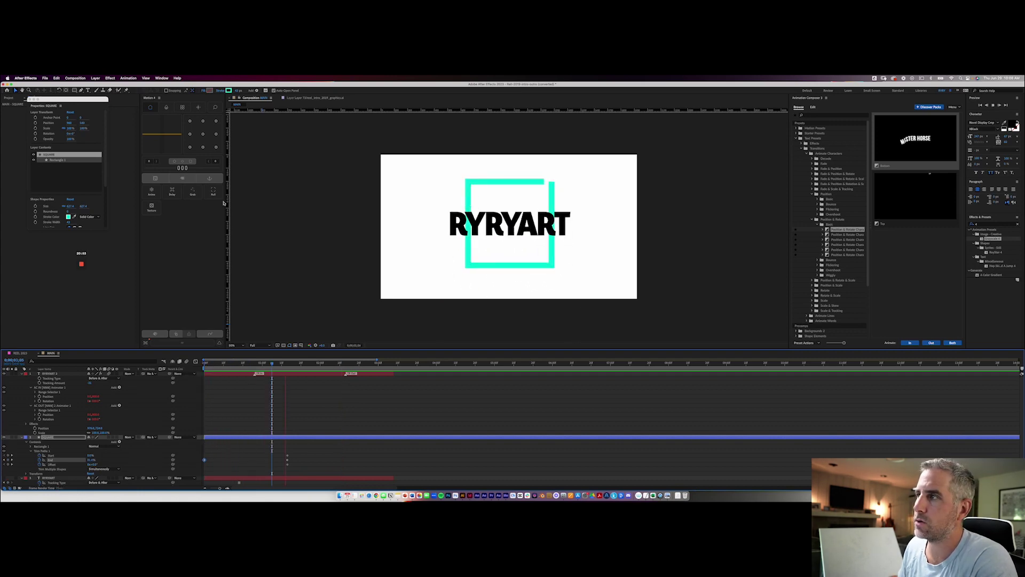
key("space")
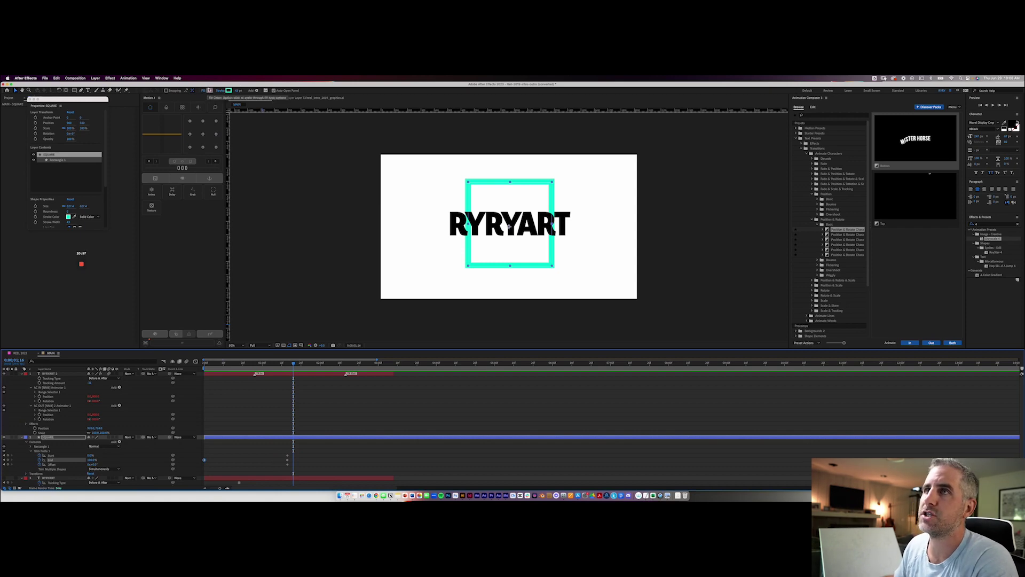
Step: Fill the square with blue and preview the animation from near its start
left_click(209, 92)
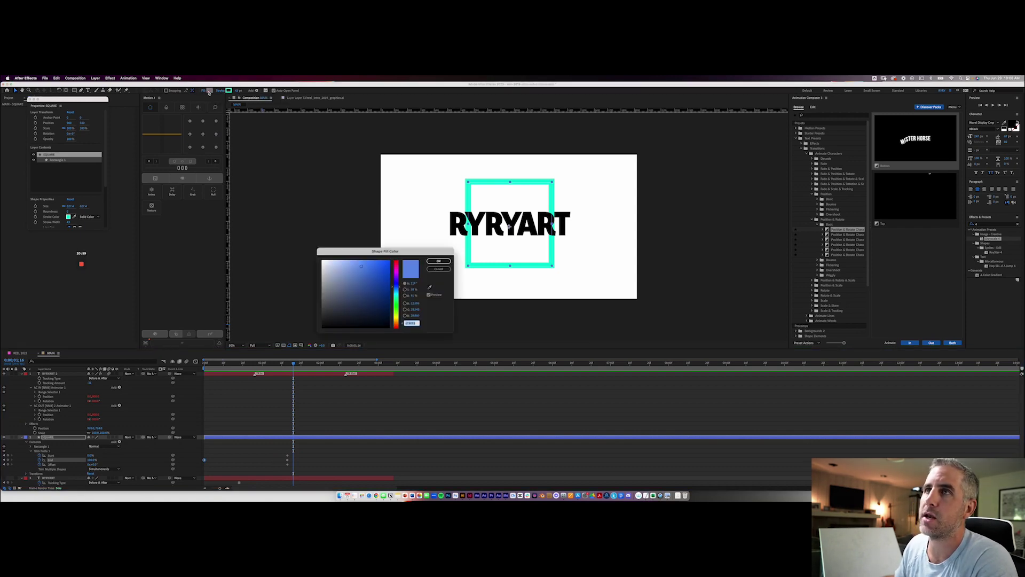
left_click(431, 263)
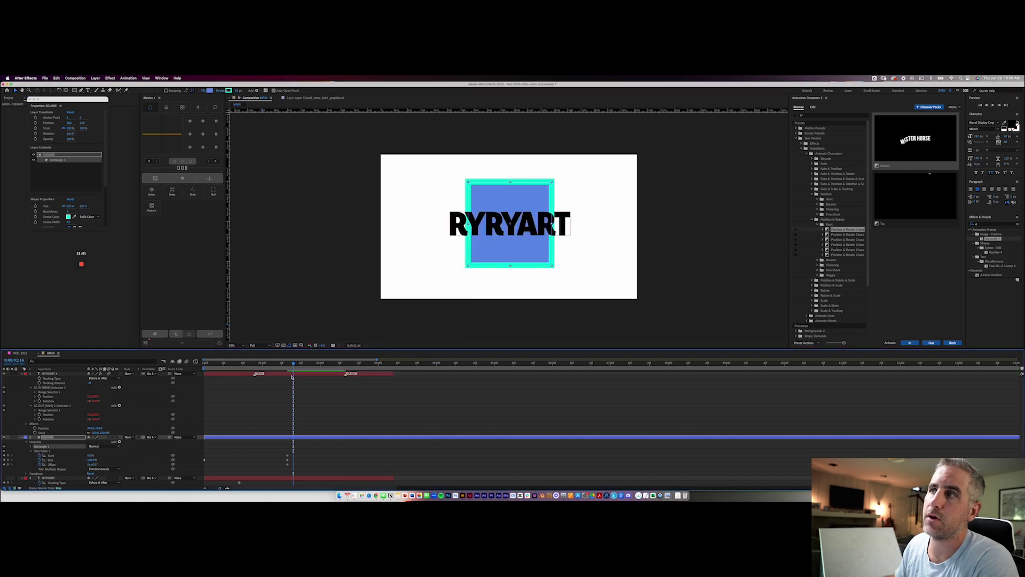
left_click_drag(293, 364, 208, 373)
key("space")
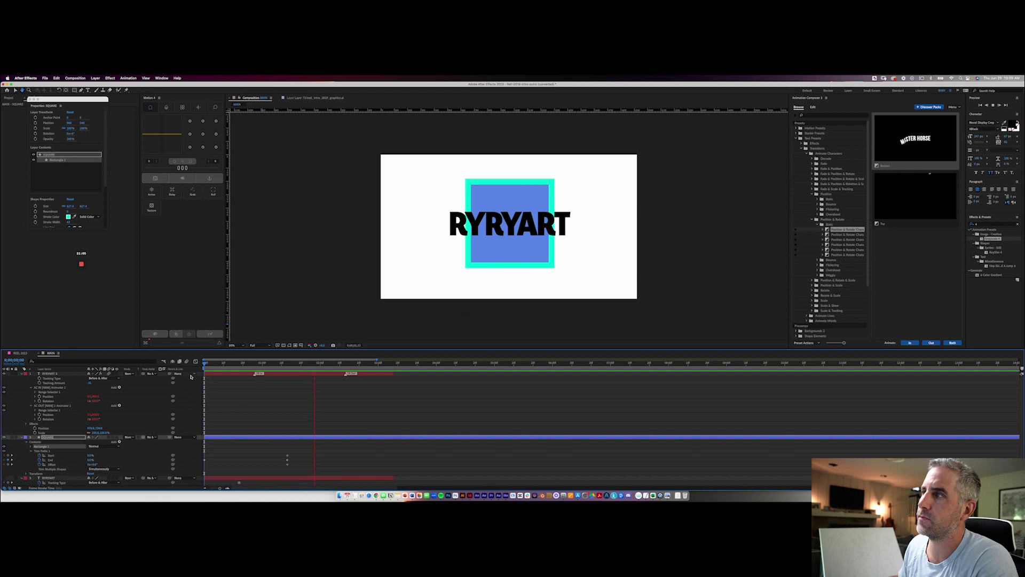
key("space")
Step: Collapse Trim Paths, preview from the start, and trim SQUARE to end at 0;00;03;20 with Alt+]
left_click(41, 444)
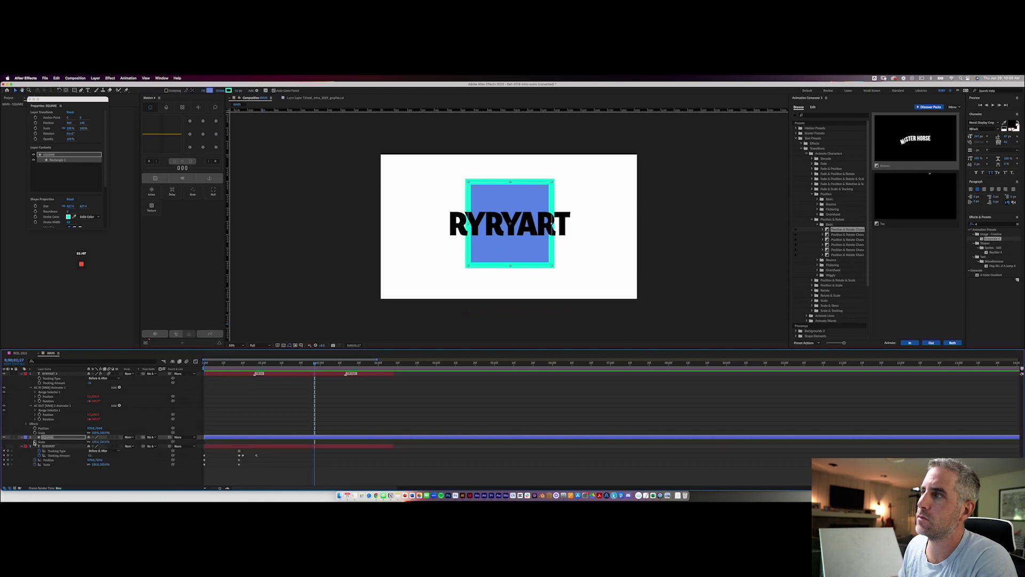
key("Home")
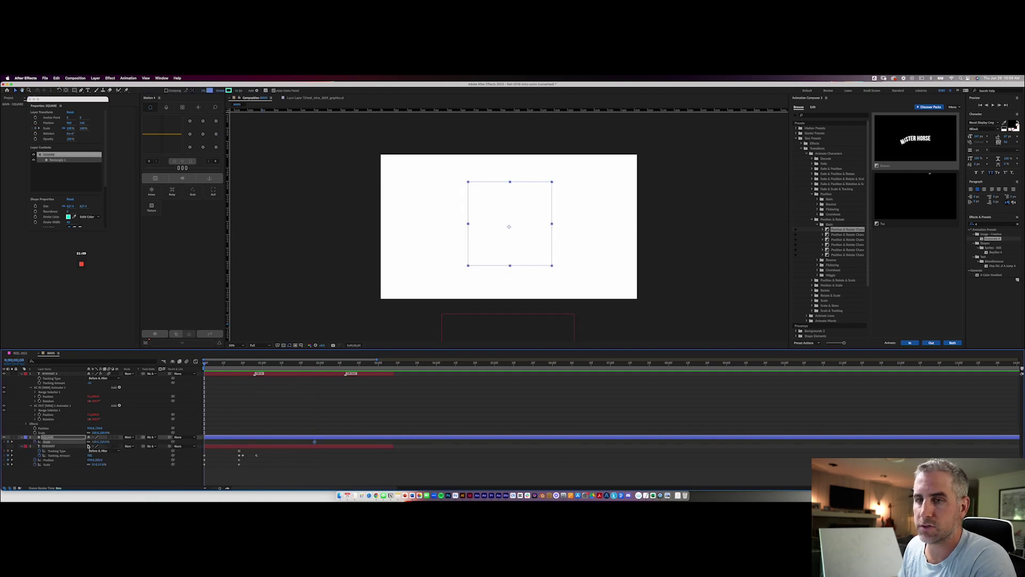
key("space")
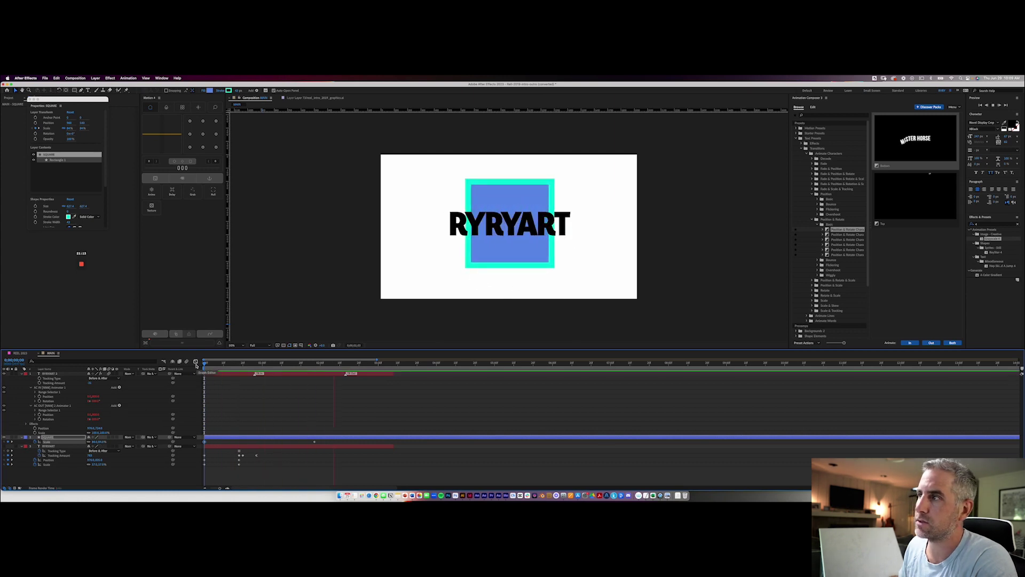
key("space")
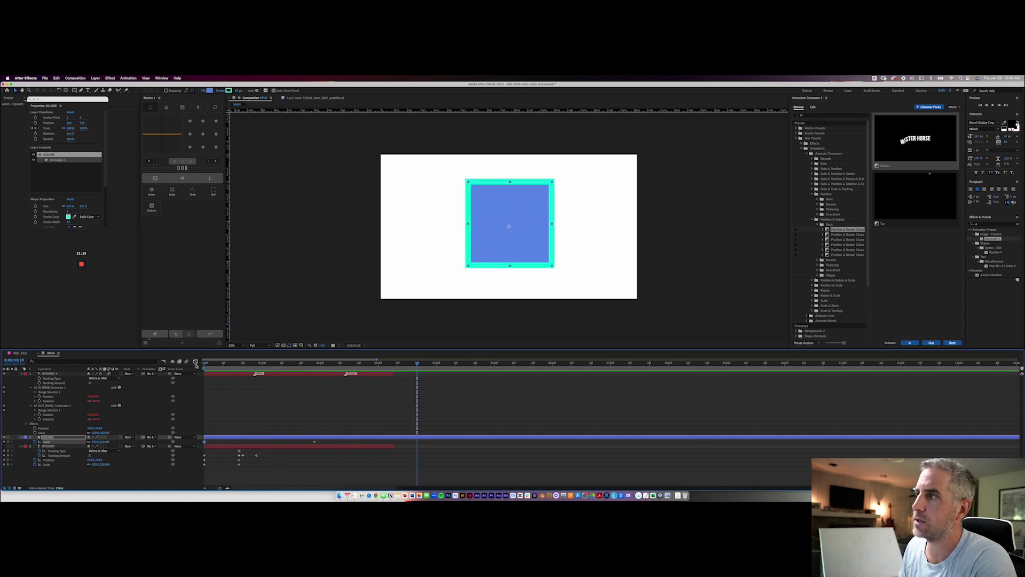
key("alt+bracketright")
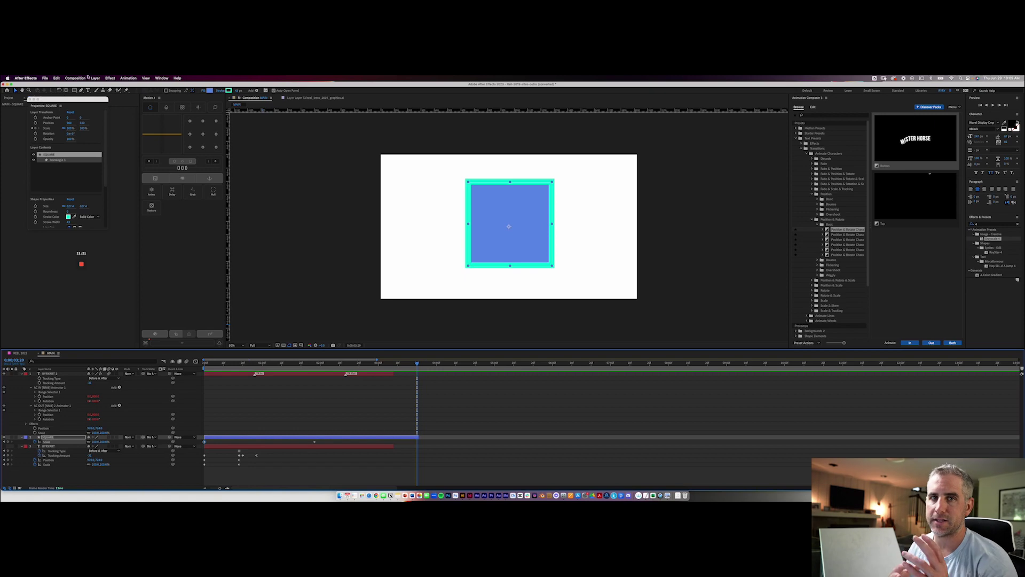
Step: Create a cyan solid from Layer > New > Solid and drag Cyan Solid 1 to the top of the stack
left_click(99, 77)
mouse_move(141, 89)
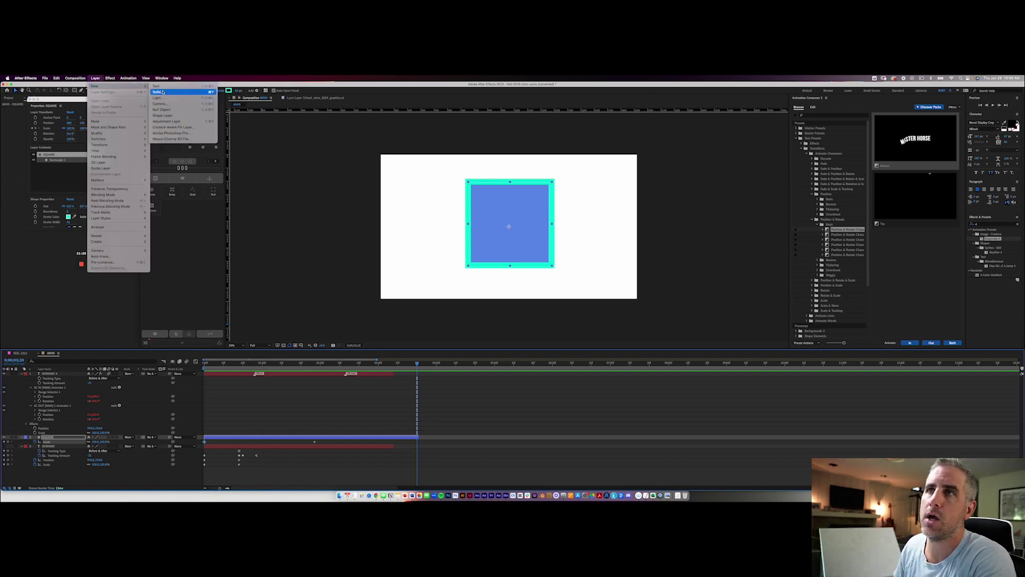
left_click(159, 93)
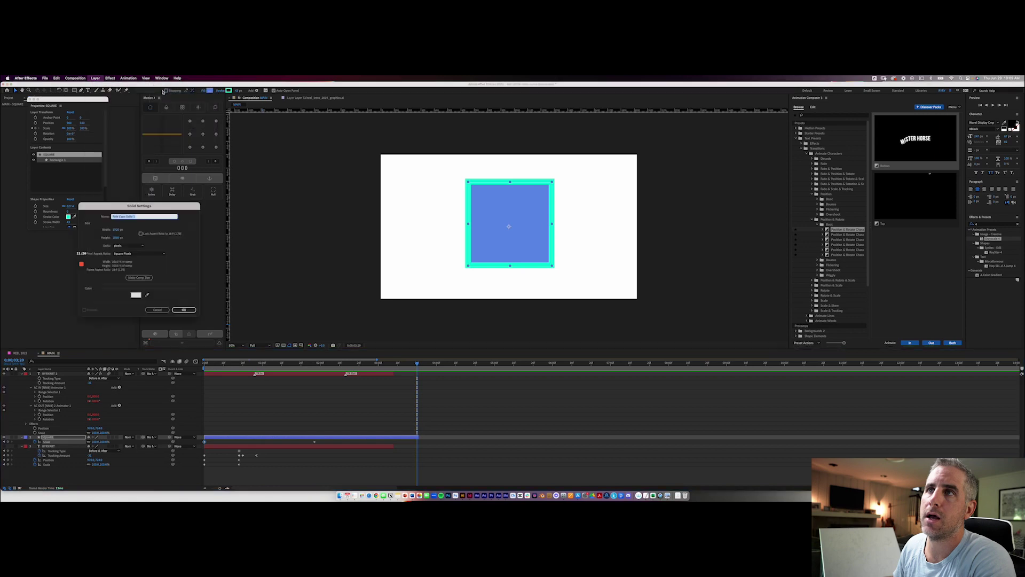
left_click(136, 296)
left_click(406, 264)
left_click(429, 264)
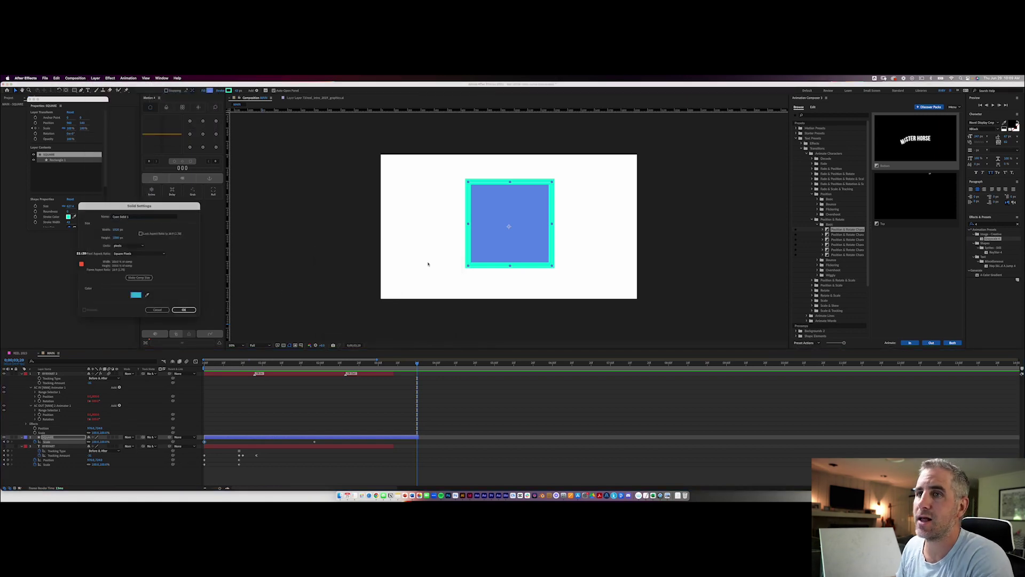
left_click(192, 311)
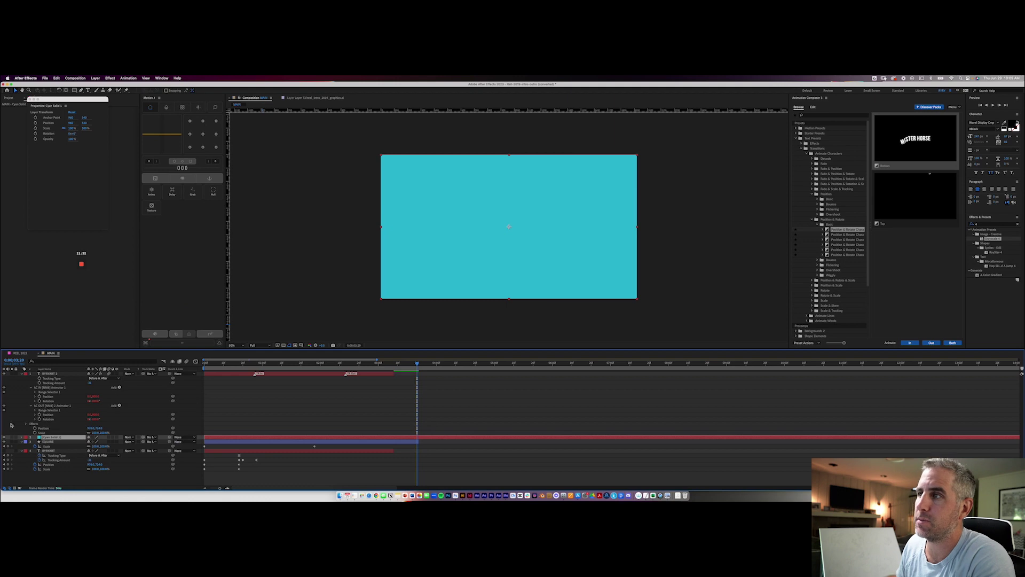
left_click_drag(44, 441, 67, 373)
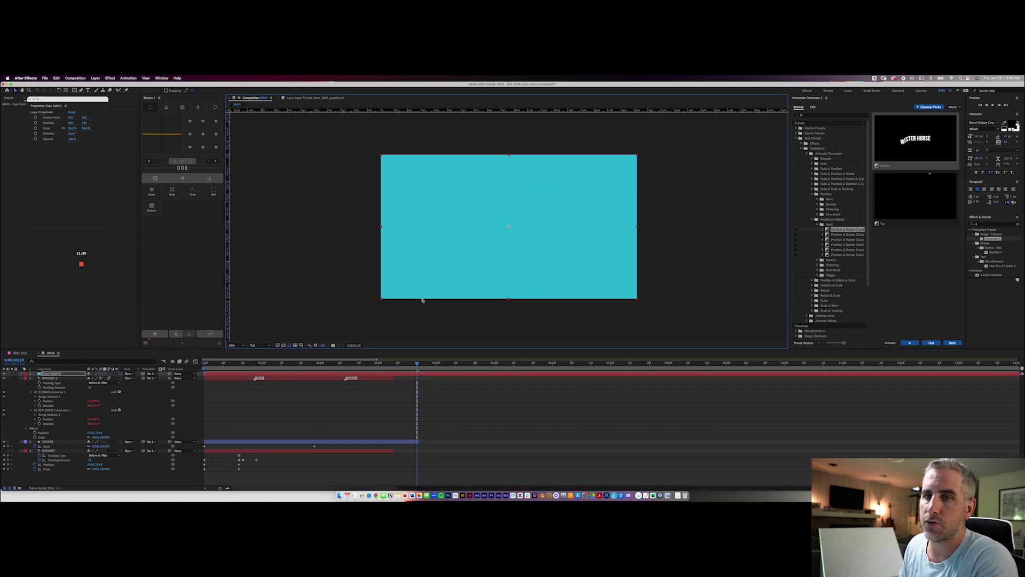
Step: Shrink the cyan solid by its corner and pick green for a new solid
left_click_drag(381, 300, 448, 289)
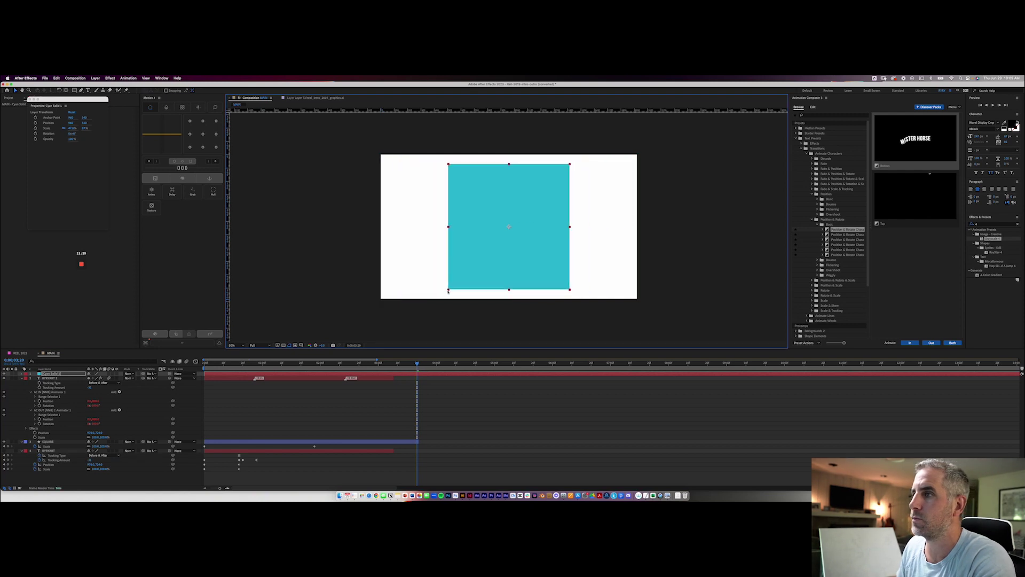
left_click(76, 78)
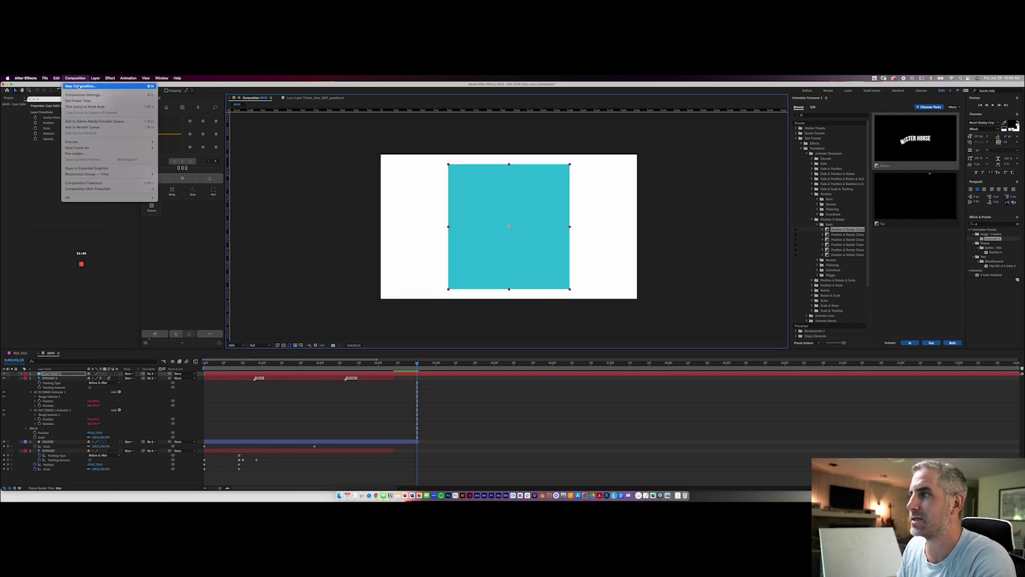
mouse_move(95, 78)
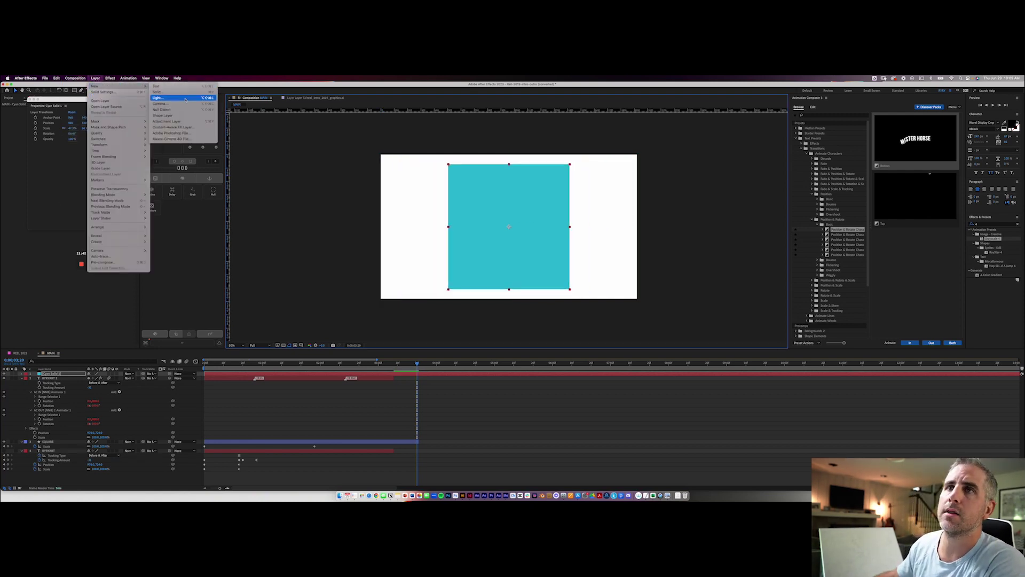
left_click(185, 94)
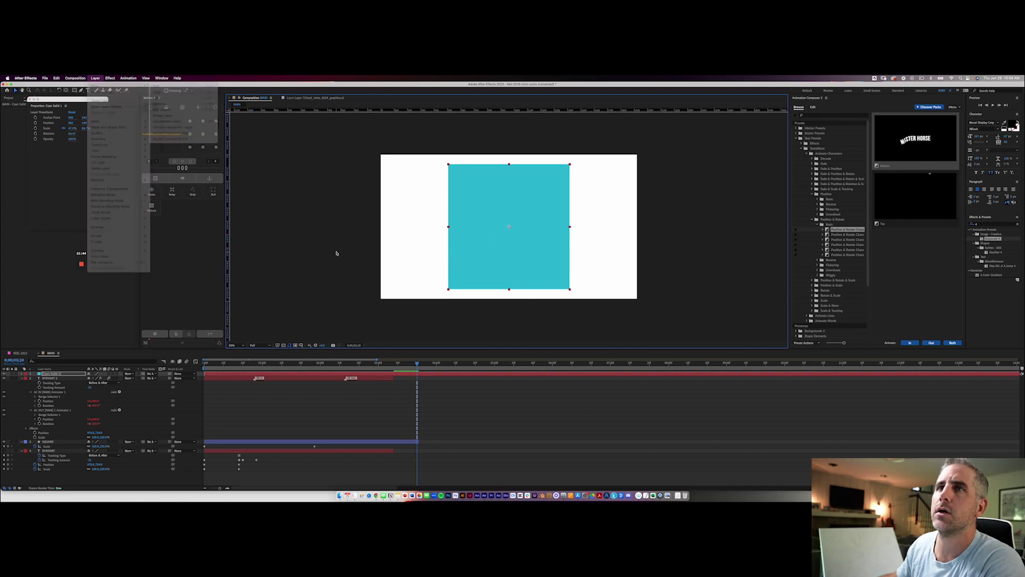
left_click_drag(166, 210, 305, 213)
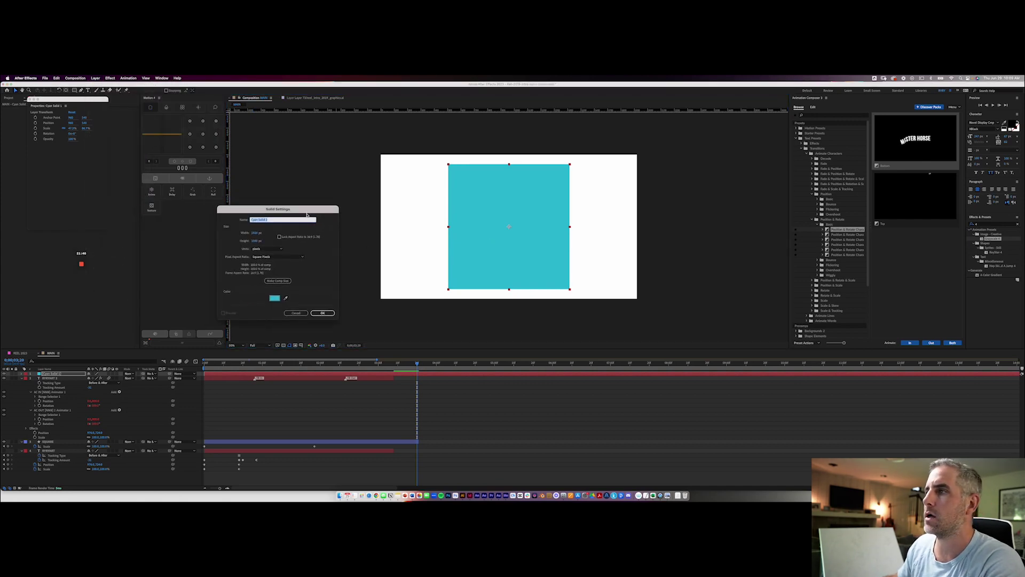
left_click(275, 298)
left_click(389, 302)
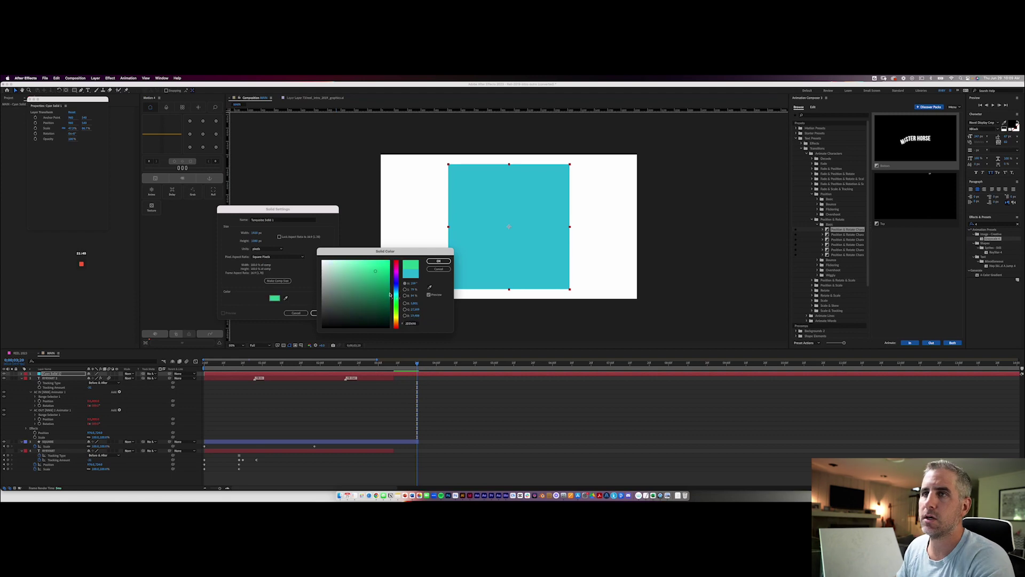
key("Return")
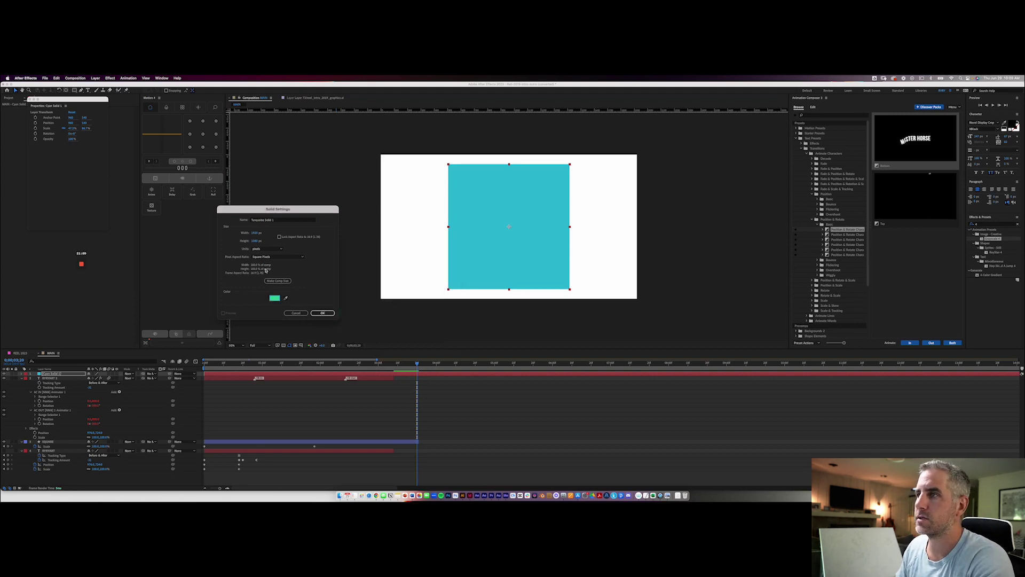
Step: Set the green solid's width to 1000 and create Turquoise Solid 1
left_click(258, 233)
type("1000")
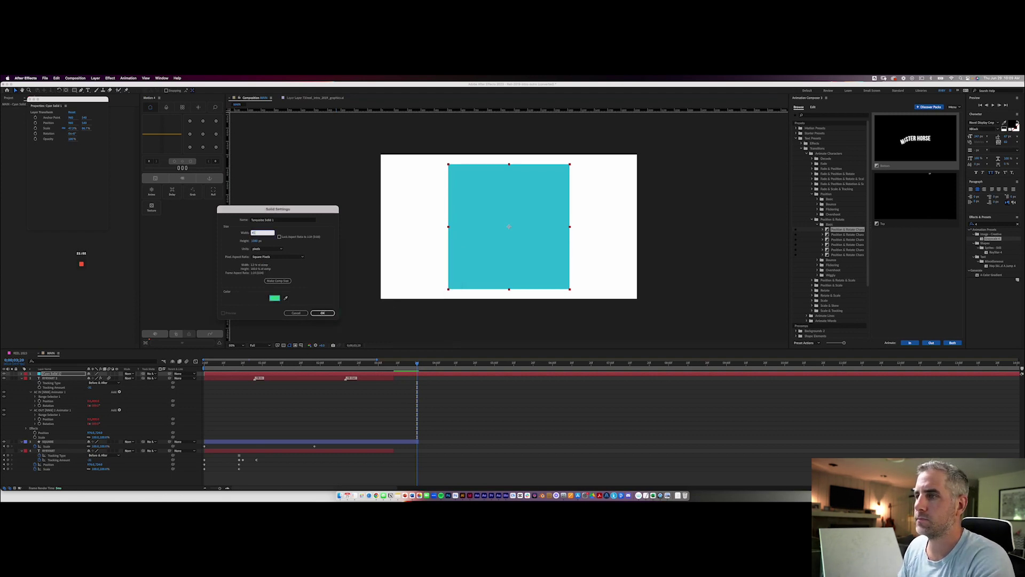
left_click(258, 242)
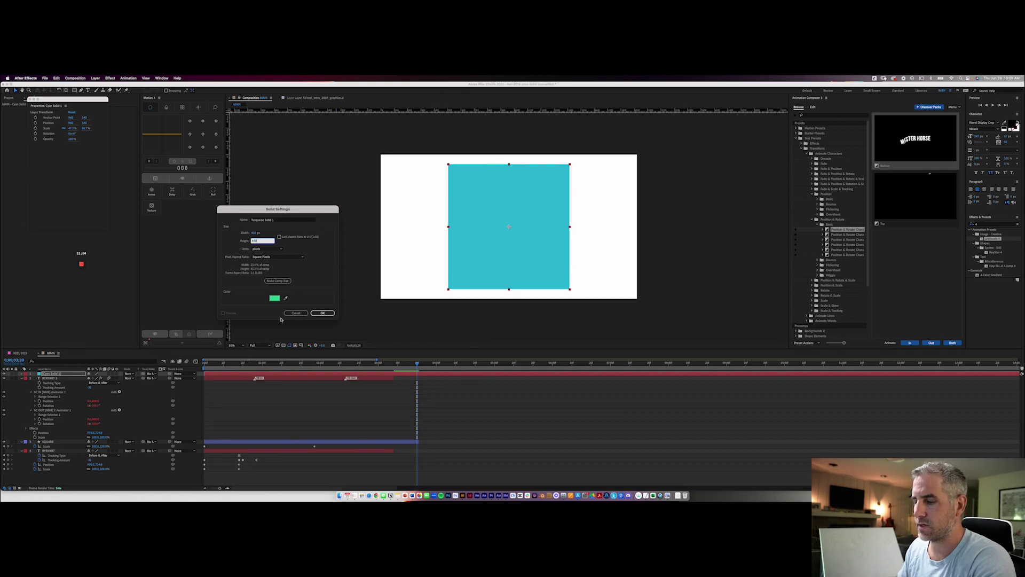
left_click(322, 313)
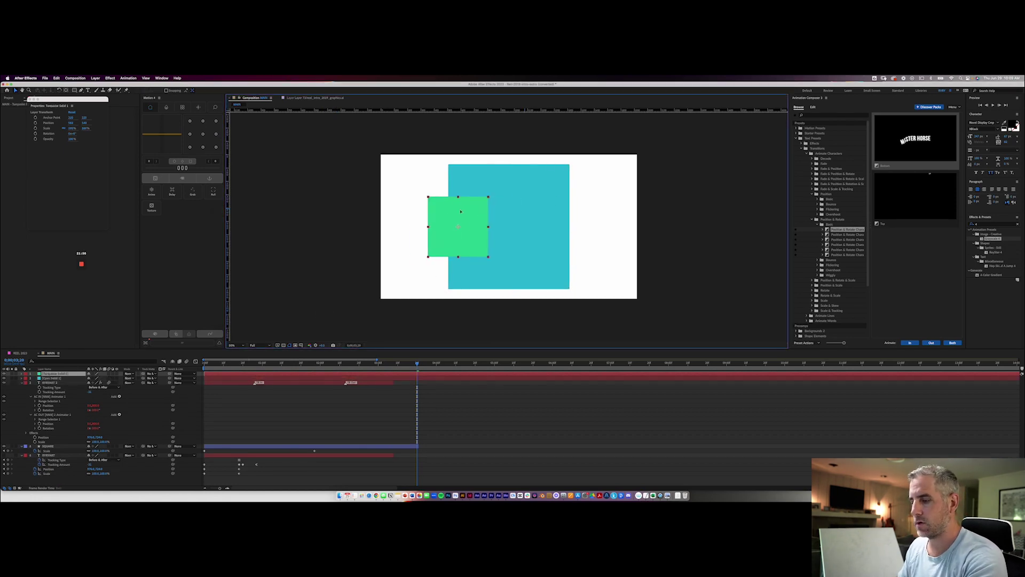
Step: Rotate the green square 45° into a diamond and move it left
key("shift+Left")
key("shift+Left")
key("shift+Left")
key("shift+Left")
key("shift+Left")
key("shift+Left")
key("shift+Left")
key("shift+Left")
key("shift+Left")
key("r")
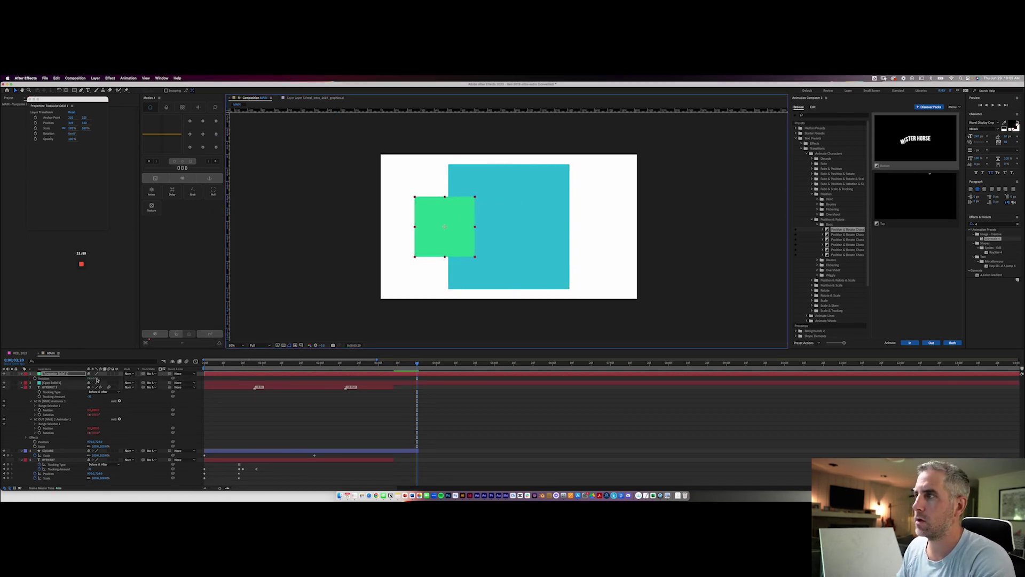
key("w")
left_click_drag(382, 176, 357, 224)
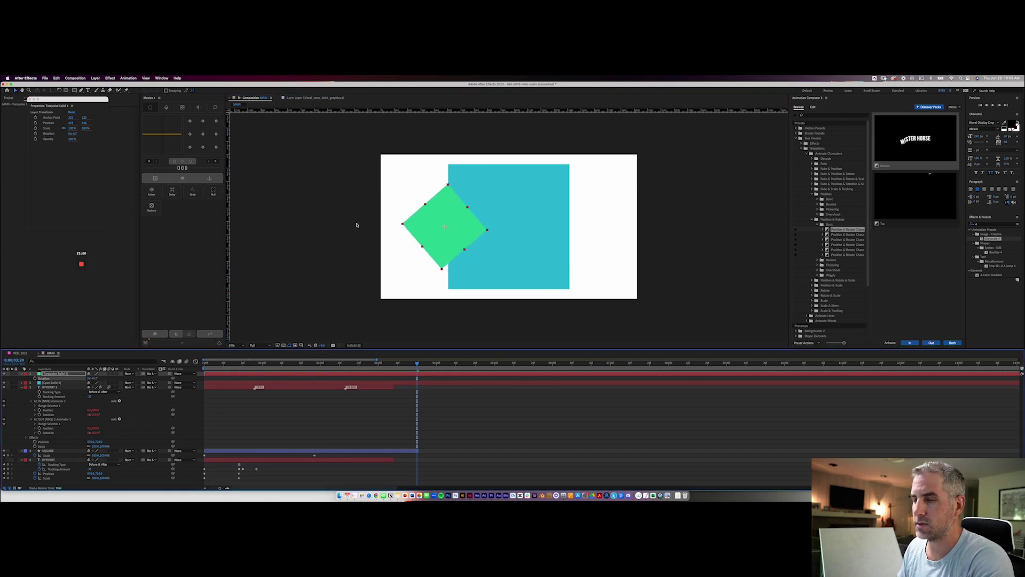
left_click_drag(449, 230, 423, 234)
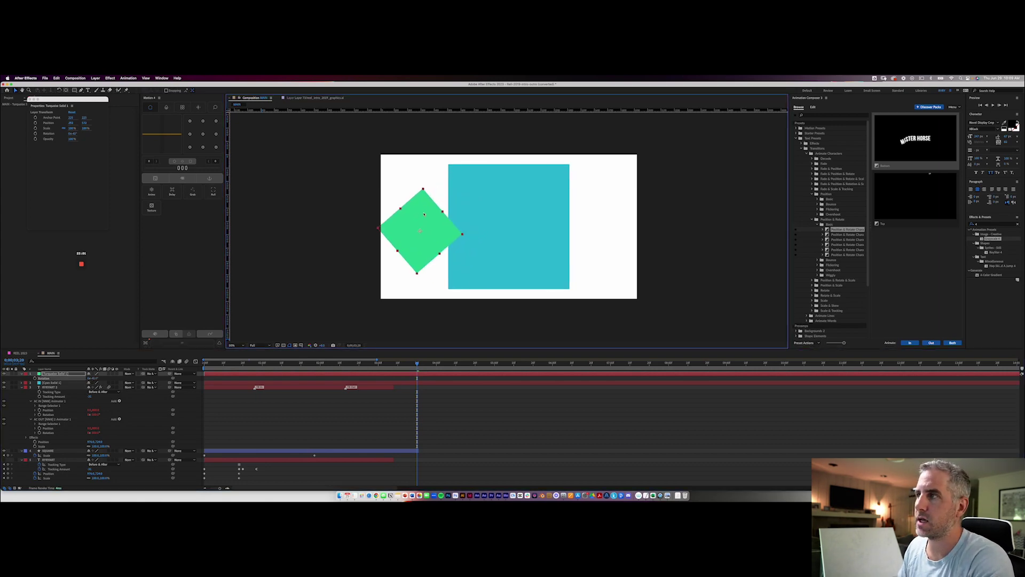
Step: Keyframe both solids' Position, starting off-frame: diamond left, cyan square right
left_click(550, 191)
left_click(423, 222, "shift")
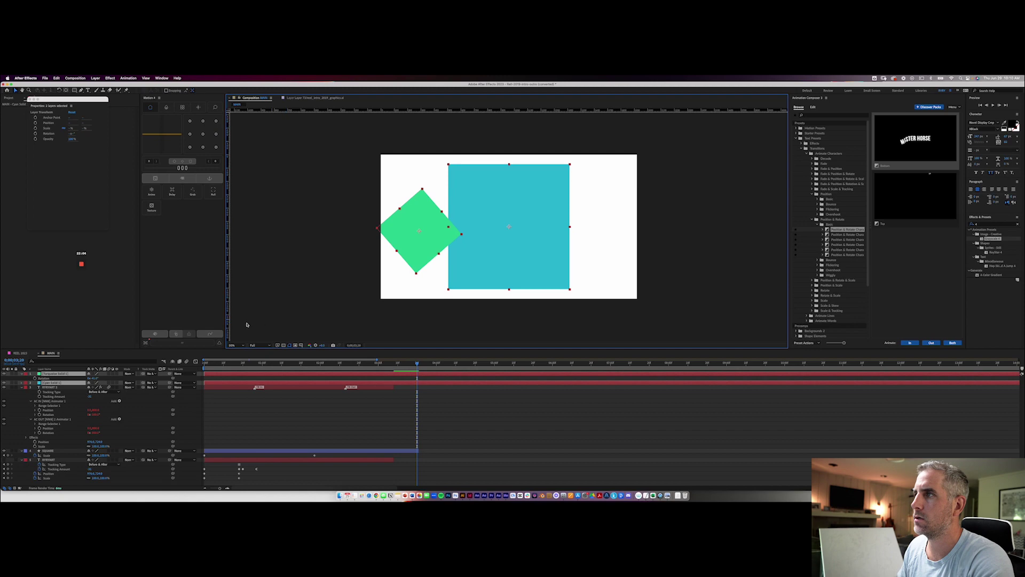
key("p")
left_click(248, 364)
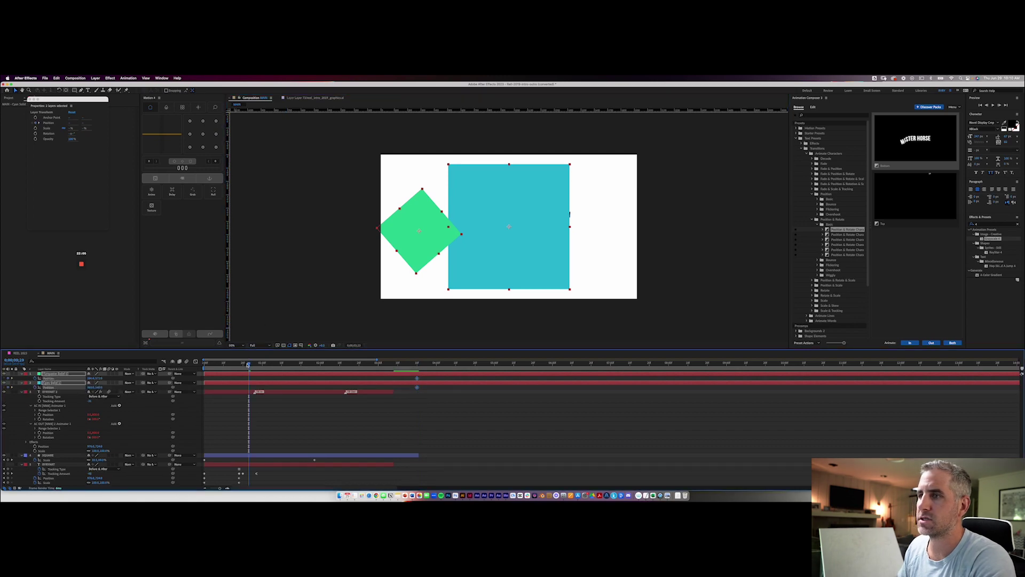
left_click(261, 383)
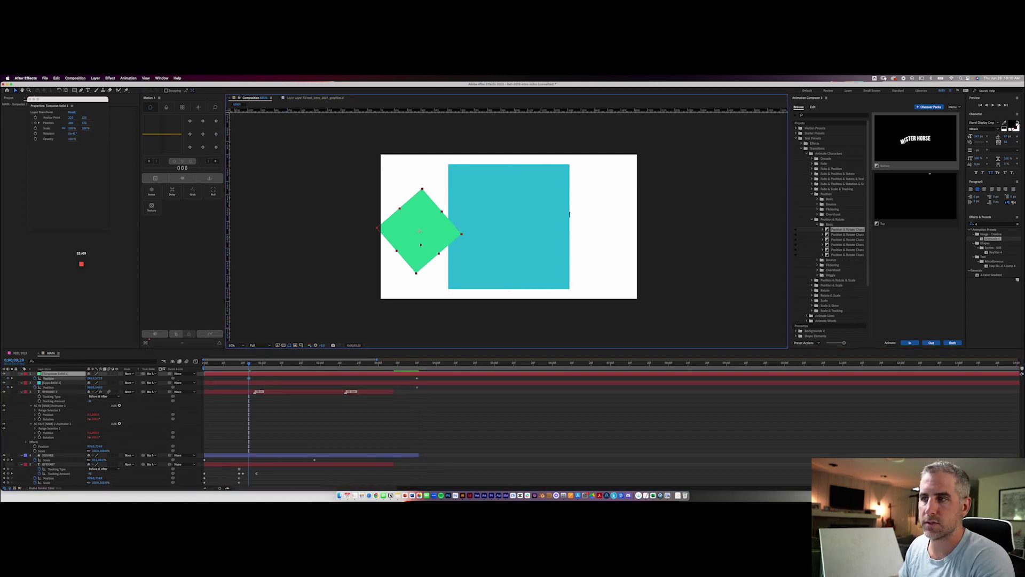
left_click_drag(422, 230, 309, 229)
left_click(489, 241)
left_click_drag(488, 241, 692, 241)
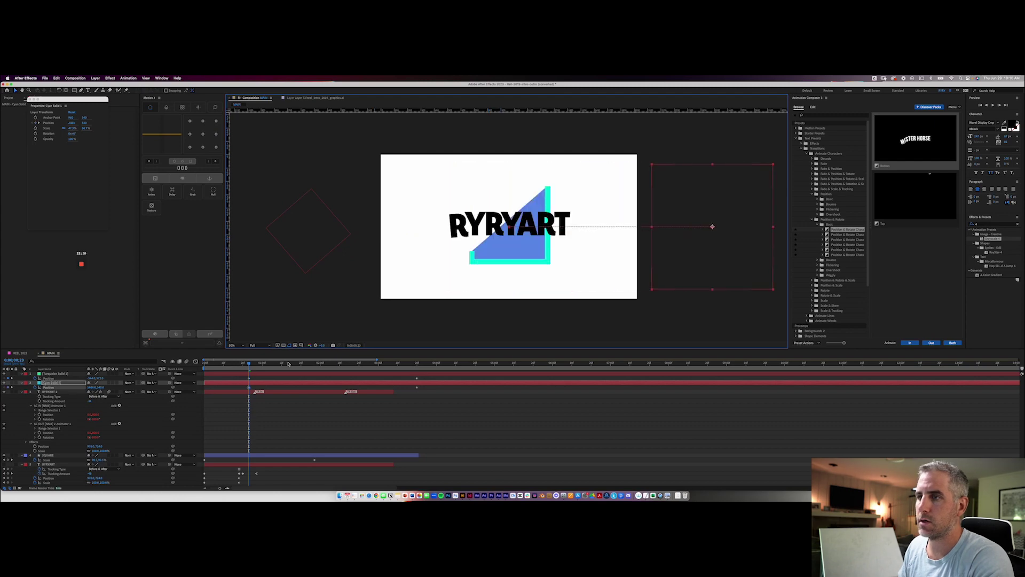
left_click_drag(431, 379, 206, 388)
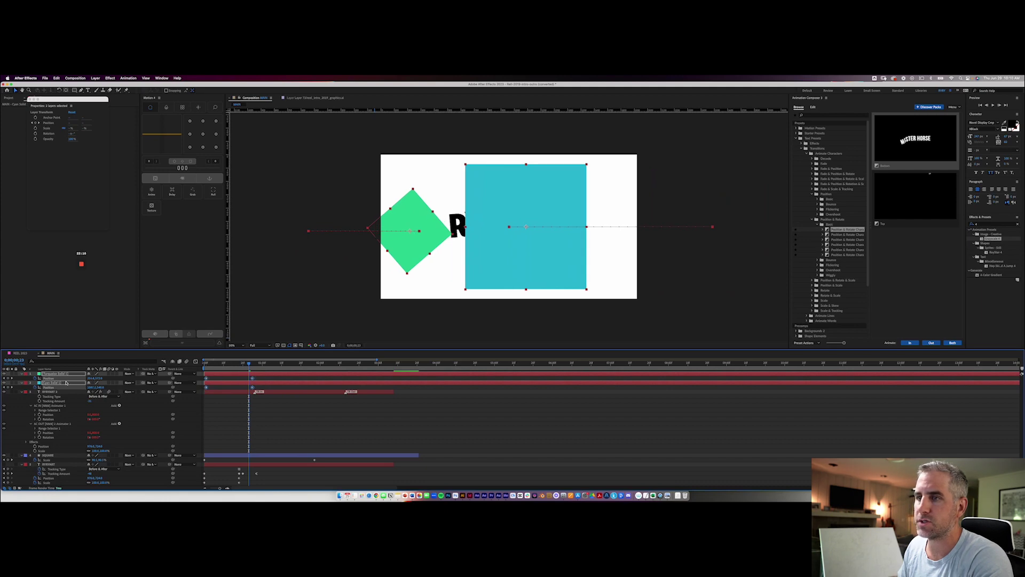
Step: Move both solids beneath the RYRYART text layer and set their Opacity to 25%
left_click_drag(66, 383, 67, 483)
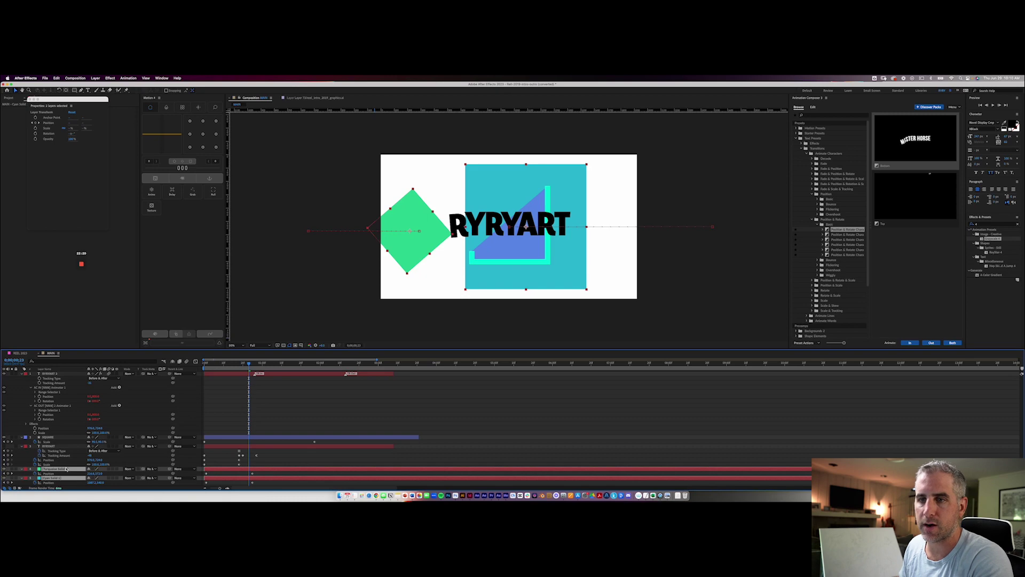
key("shift+t")
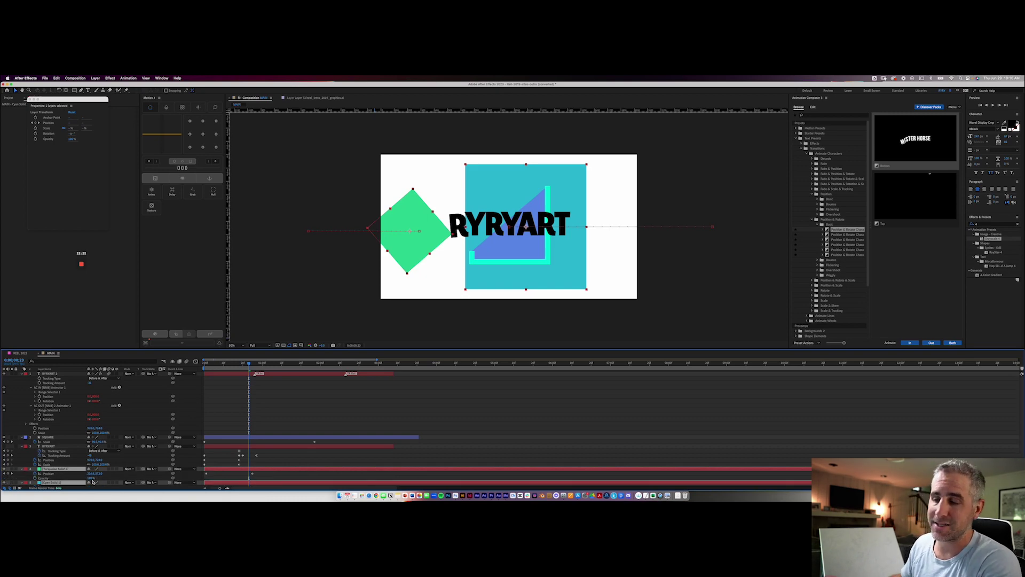
left_click_drag(92, 480, 71, 480)
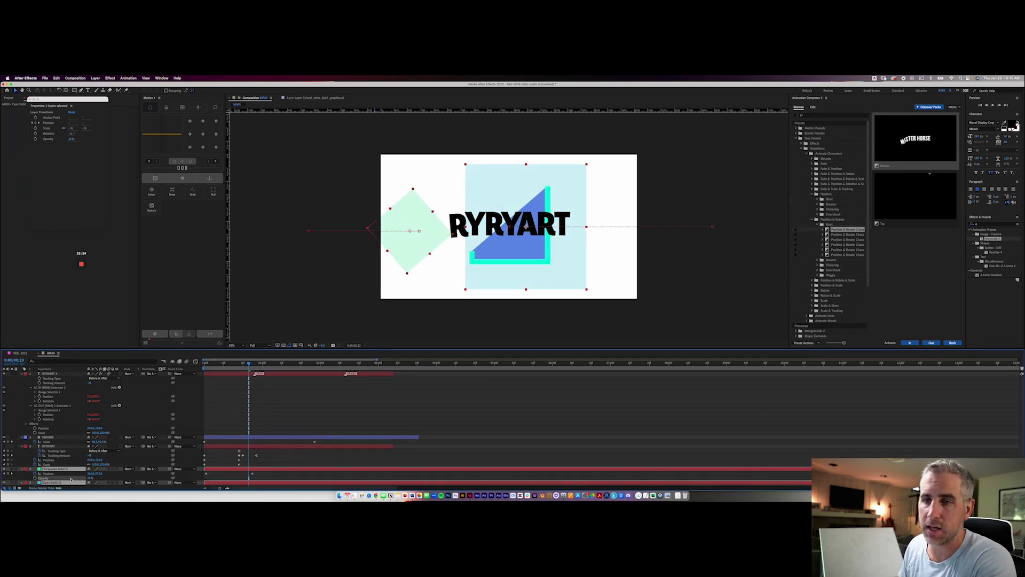
key("Home")
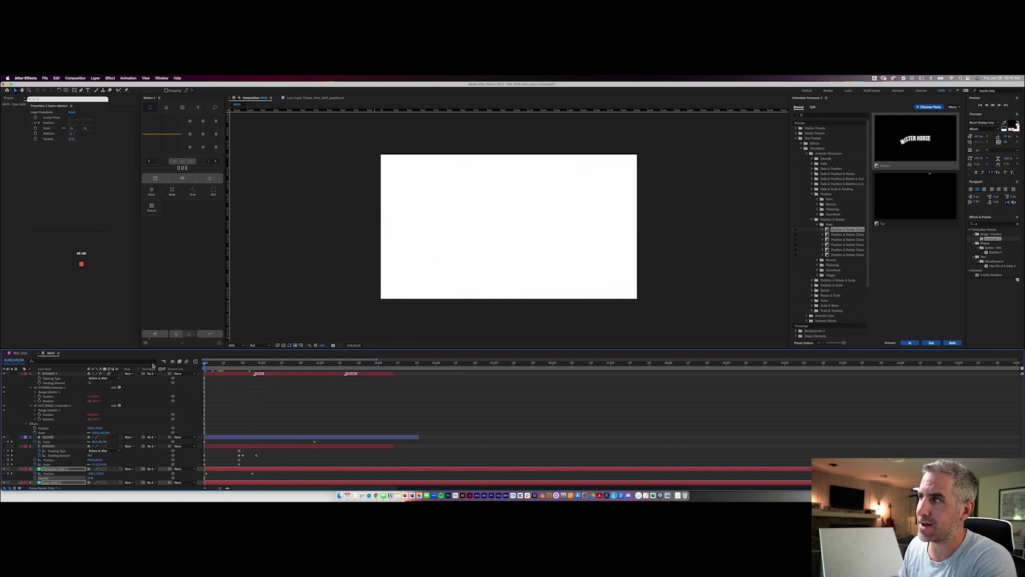
key("space")
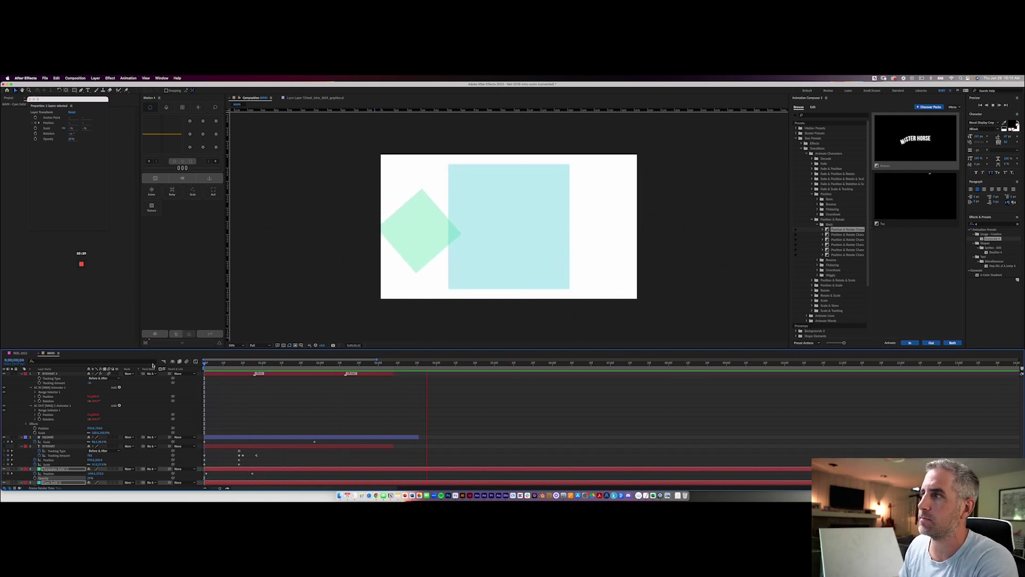
key("space")
left_click_drag(218, 362, 188, 365)
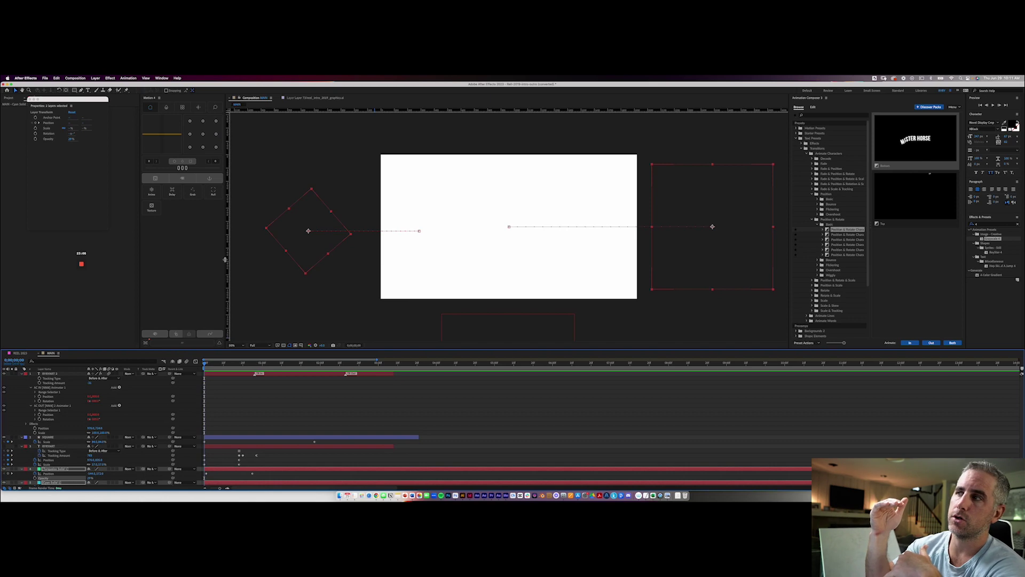
Step: Add vertical guides across the composition, pan the view, and return to the Selection tool
left_click_drag(225, 260, 565, 245)
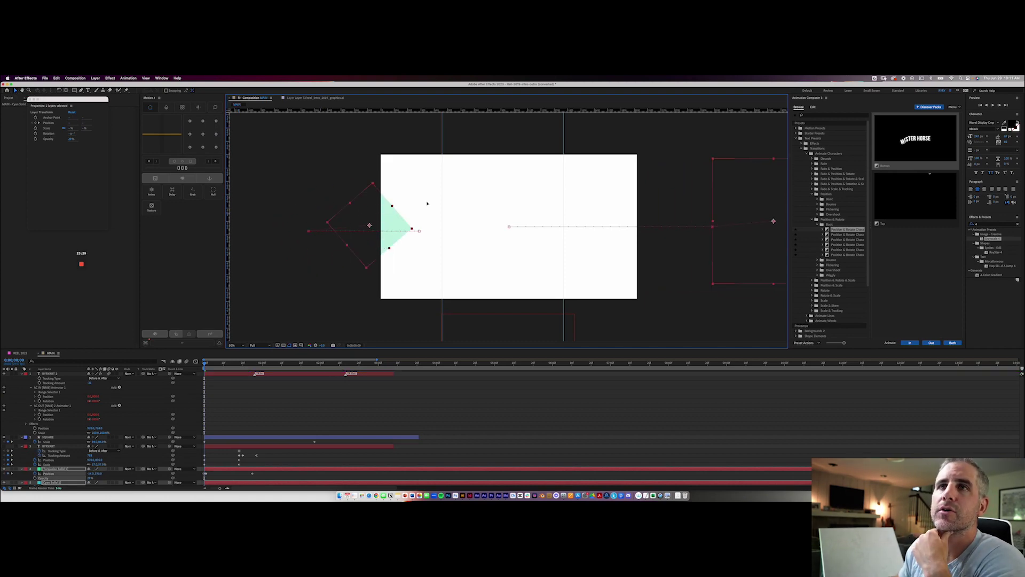
left_click_drag(320, 215, 329, 220)
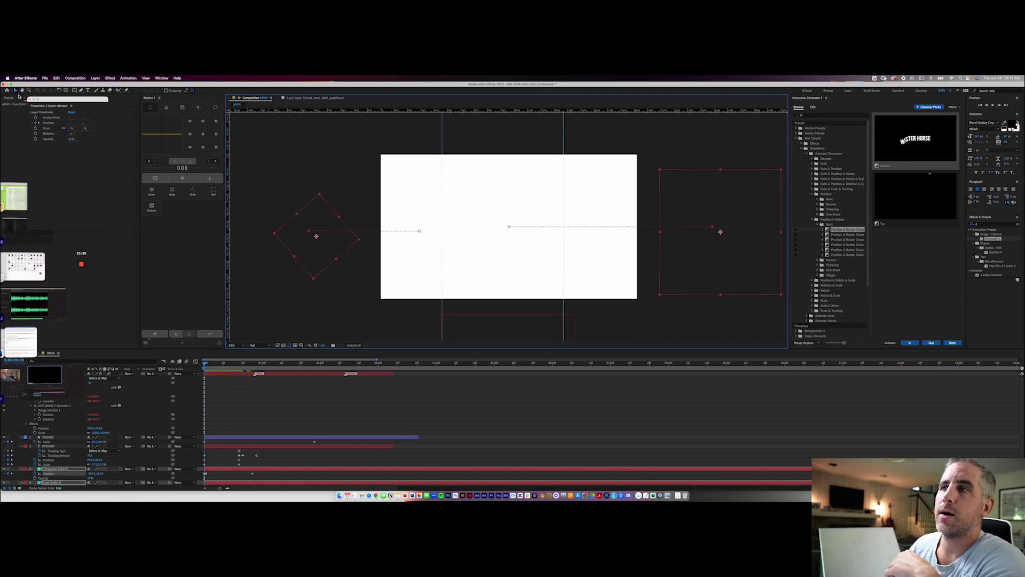
mouse_move(546, 186)
left_mouse_down()
mouse_move(502, 188)
mouse_move(576, 188)
mouse_move(538, 190)
mouse_move(558, 197)
left_mouse_up()
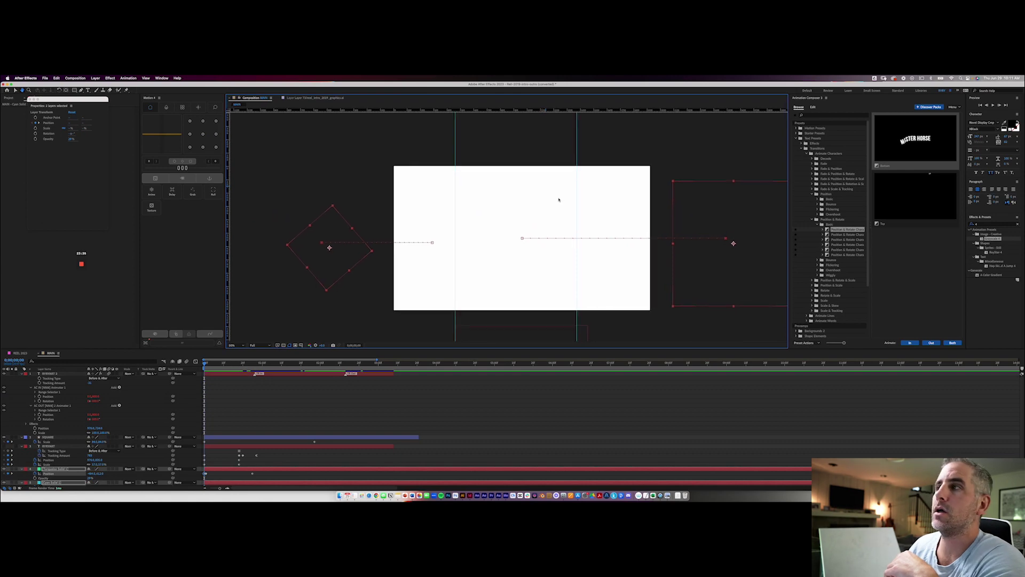
left_click(29, 89)
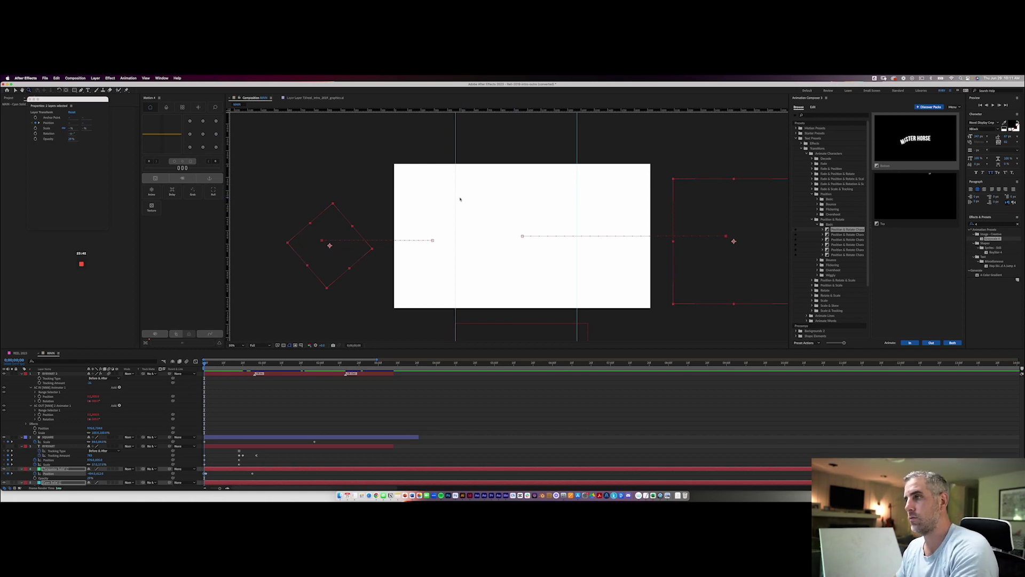
left_click(53, 90)
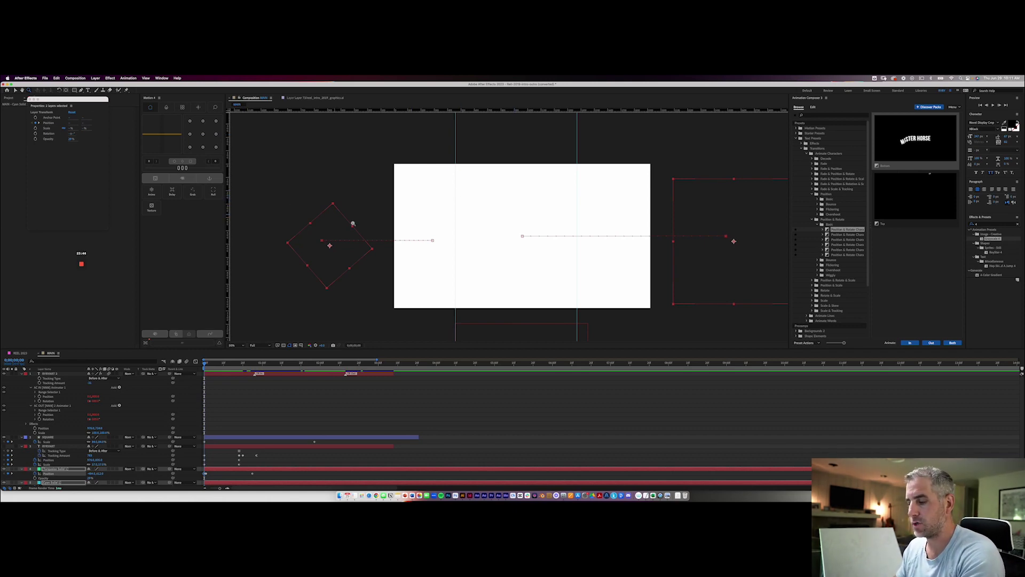
Step: Make Turquoise Solid 1 a 3D layer and move it to the frame's centre
left_click(257, 469)
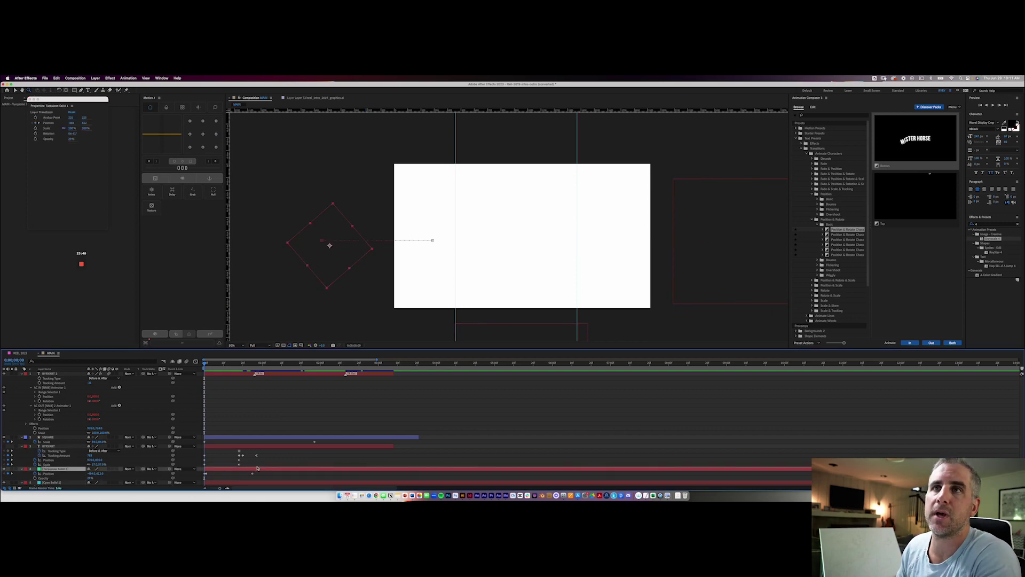
left_click(117, 468)
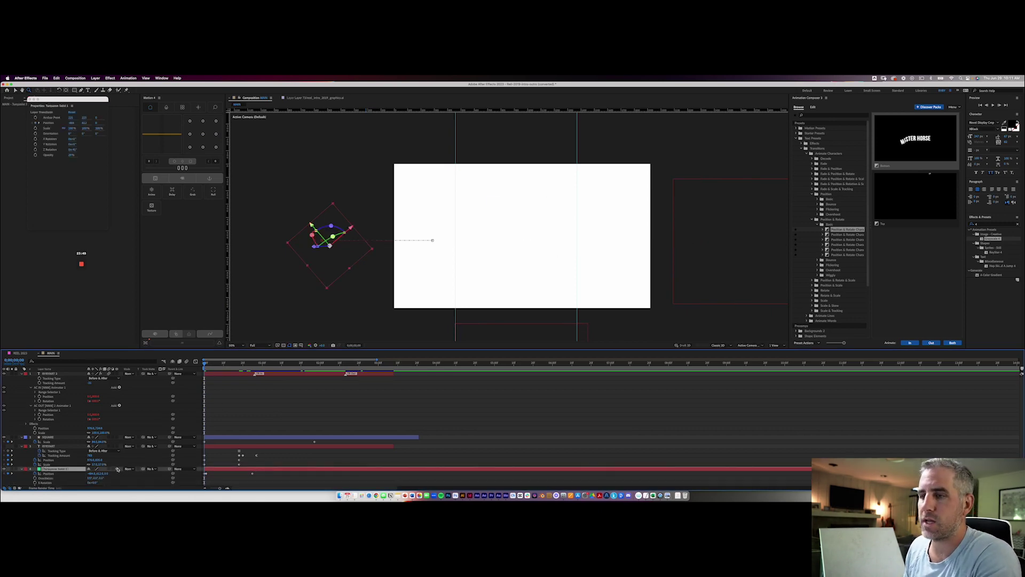
left_click_drag(316, 248, 470, 220)
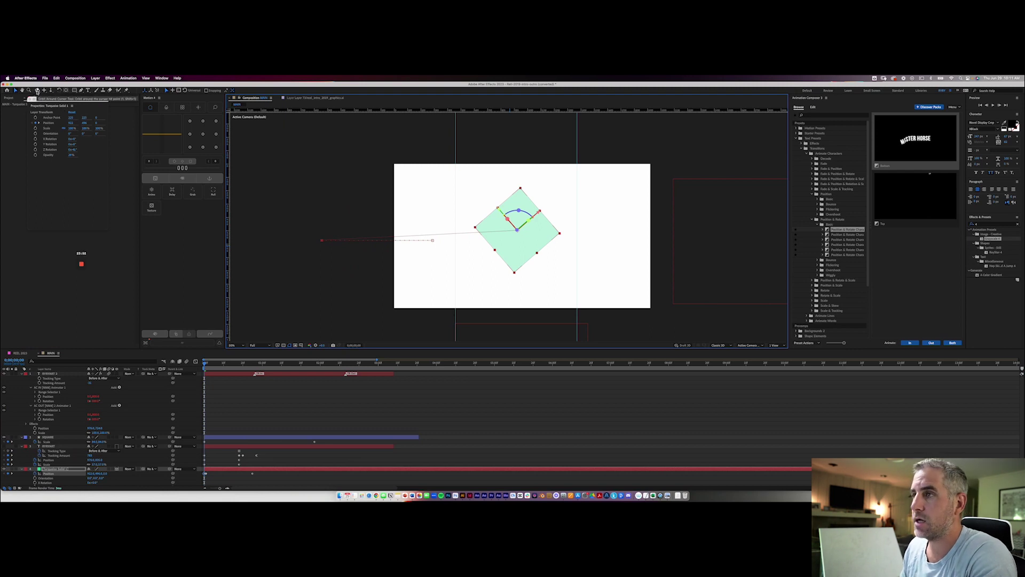
Step: Tilt the turquoise solid in 3D space using the Rotation tool set to Orientation
left_click(60, 90)
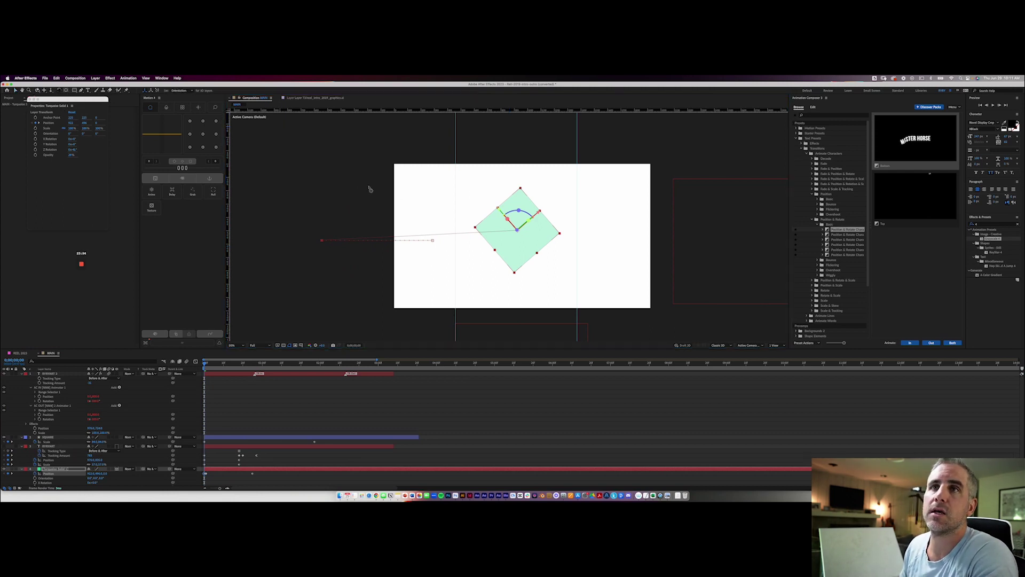
left_click_drag(533, 204, 508, 227)
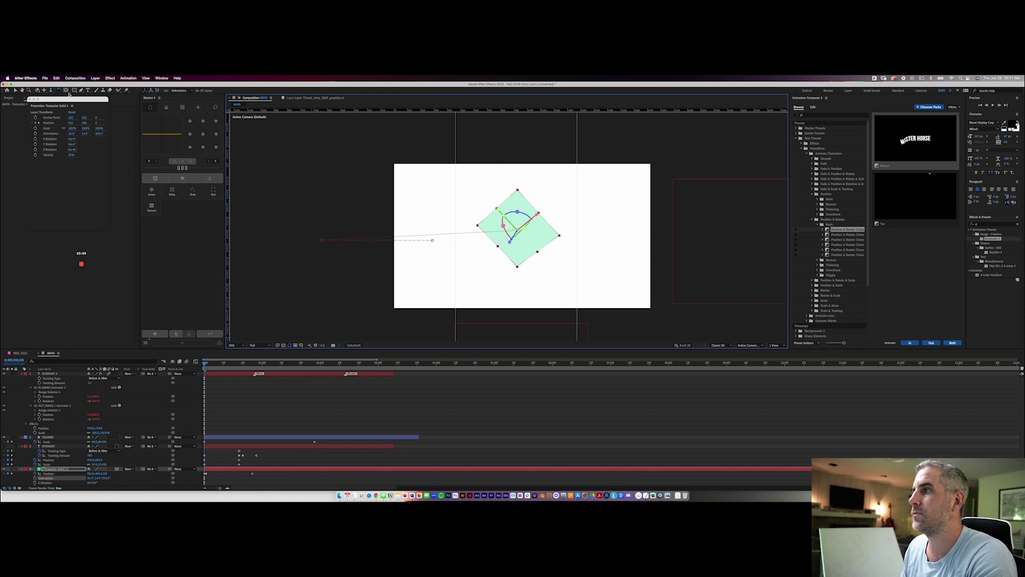
left_click_drag(537, 256, 543, 260)
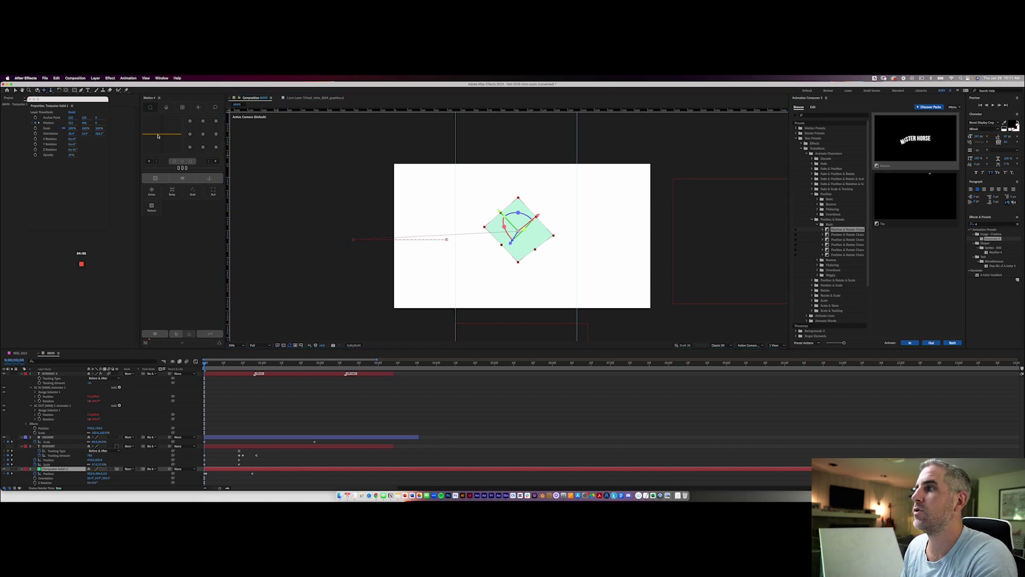
left_click_drag(506, 230, 510, 270)
key("w")
left_click(61, 90)
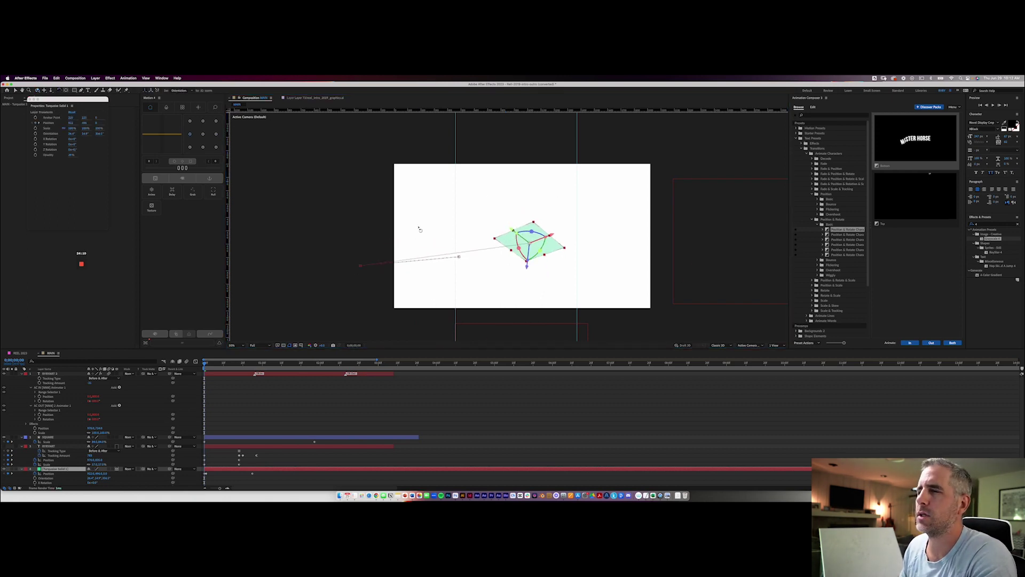
left_click_drag(531, 243, 275, 207)
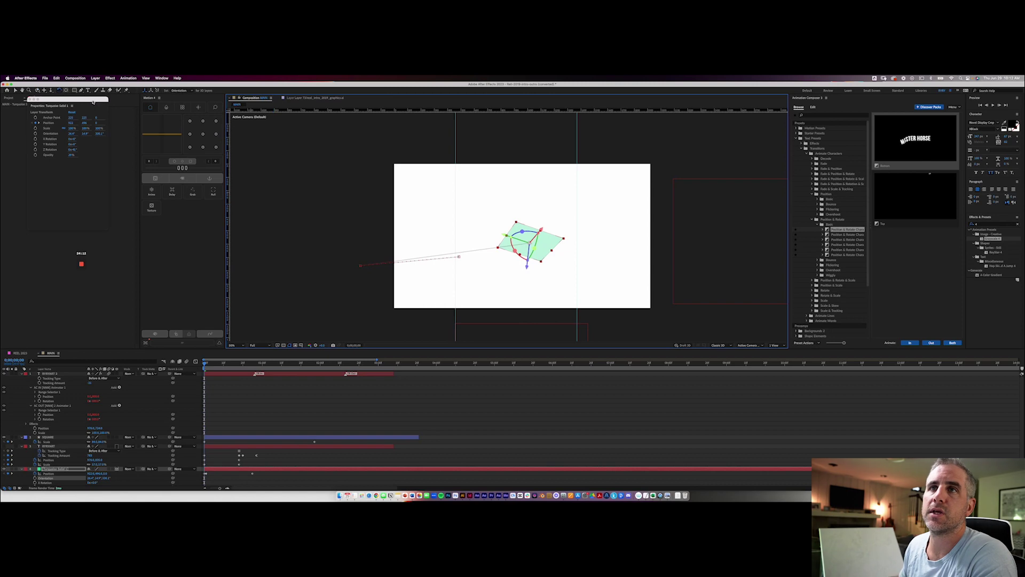
key("y")
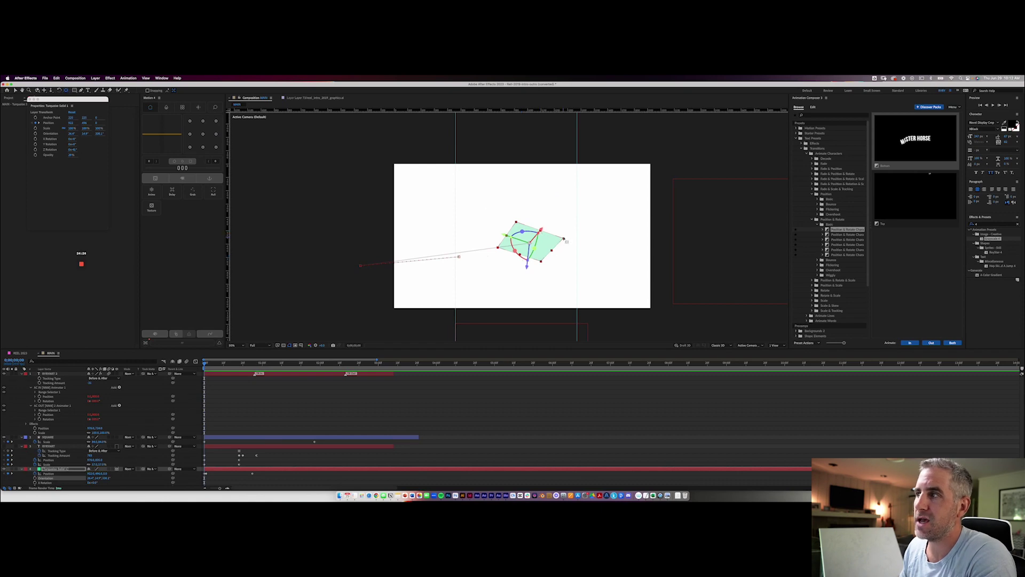
Step: Scale the tilted solid to 81.5%/137.6%, anchor it at a corner, and shift it right
mouse_move(566, 242)
left_mouse_down()
mouse_move(550, 237)
mouse_move(571, 235)
mouse_move(550, 237)
mouse_move(577, 237)
left_mouse_up()
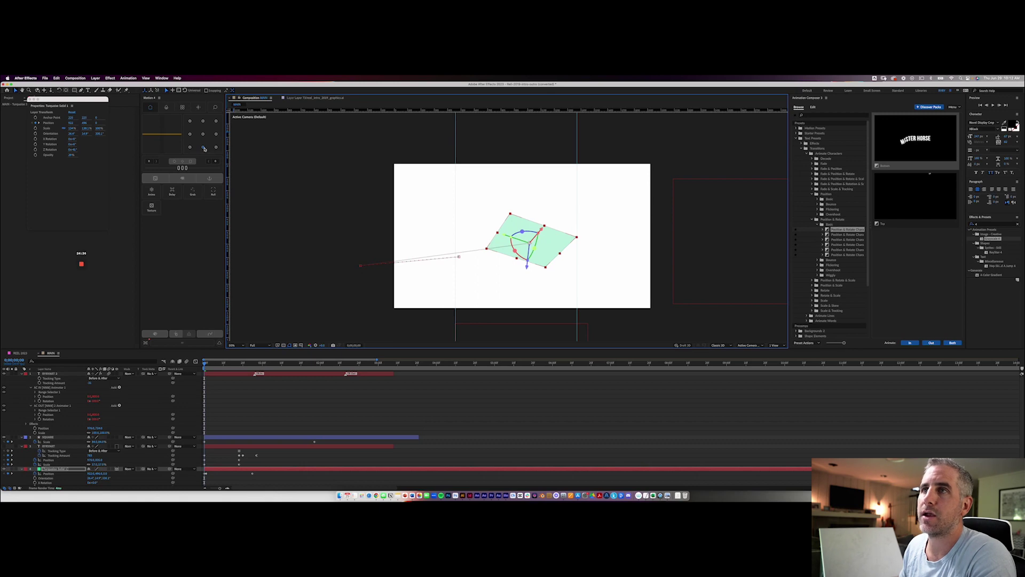
left_click(204, 147)
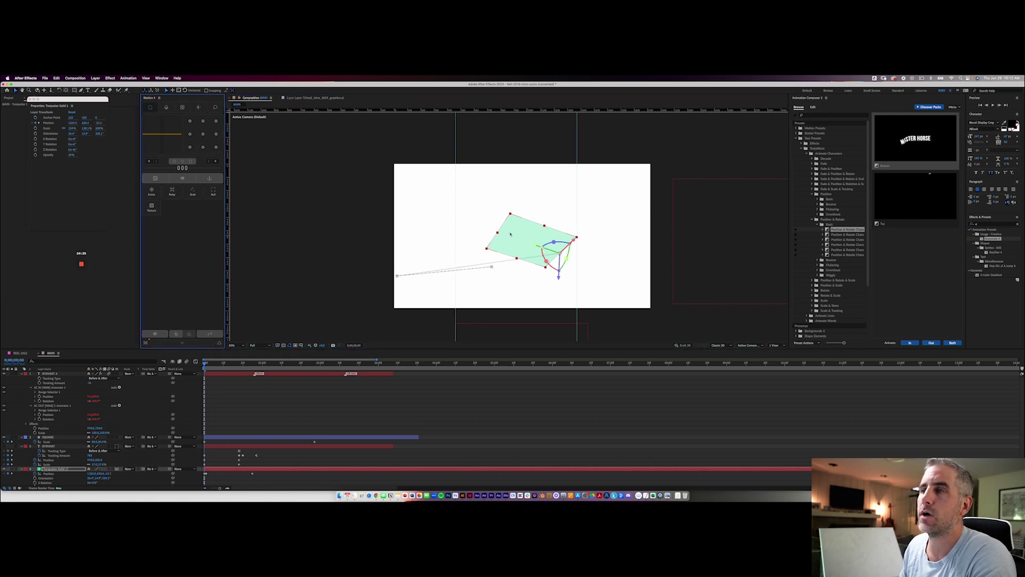
mouse_move(510, 234)
left_mouse_down()
mouse_move(529, 246)
mouse_move(505, 230)
mouse_move(540, 227)
mouse_move(508, 236)
left_mouse_up()
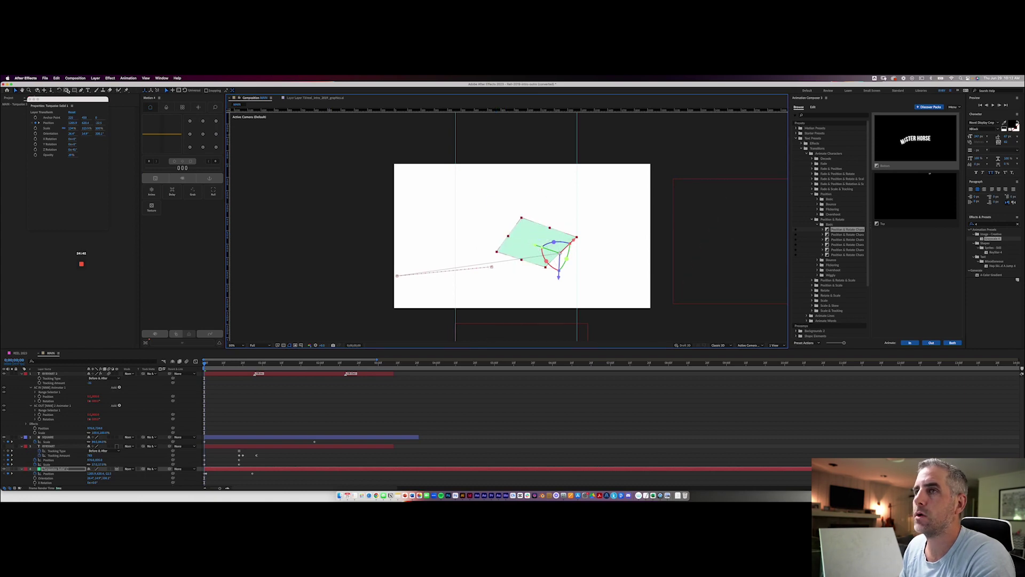
left_click(75, 90)
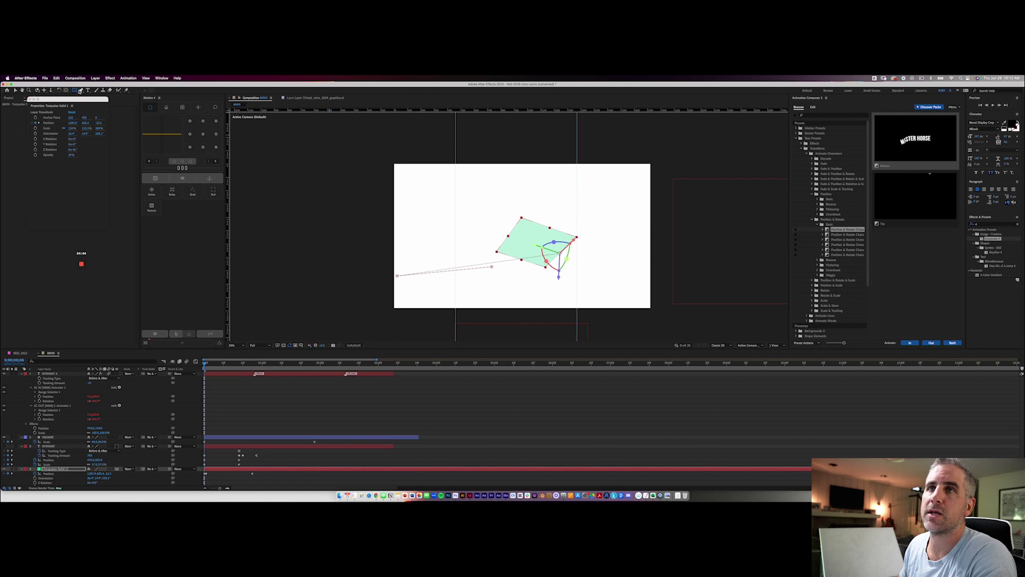
left_click(80, 91)
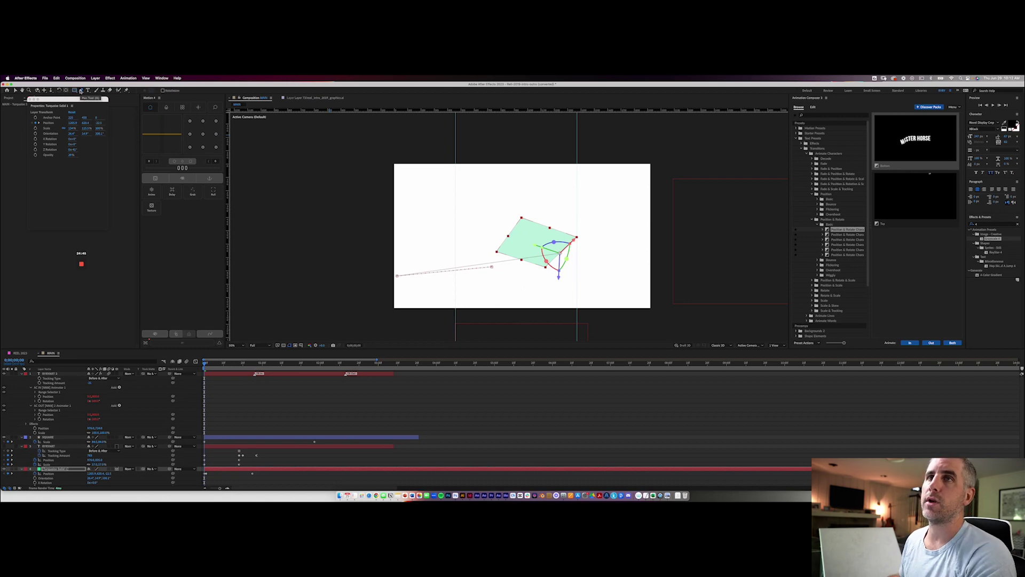
Step: Place Pen points at the solid's top, lower-left and upper-right, closing the mask on the first point
left_click(540, 216)
left_click(508, 267)
left_click(566, 214)
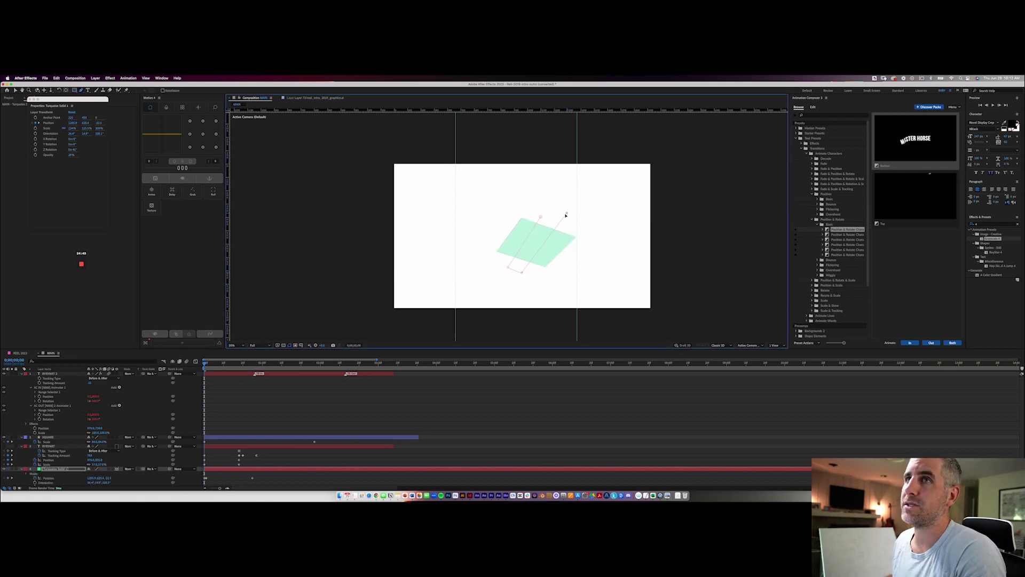
left_click(540, 217)
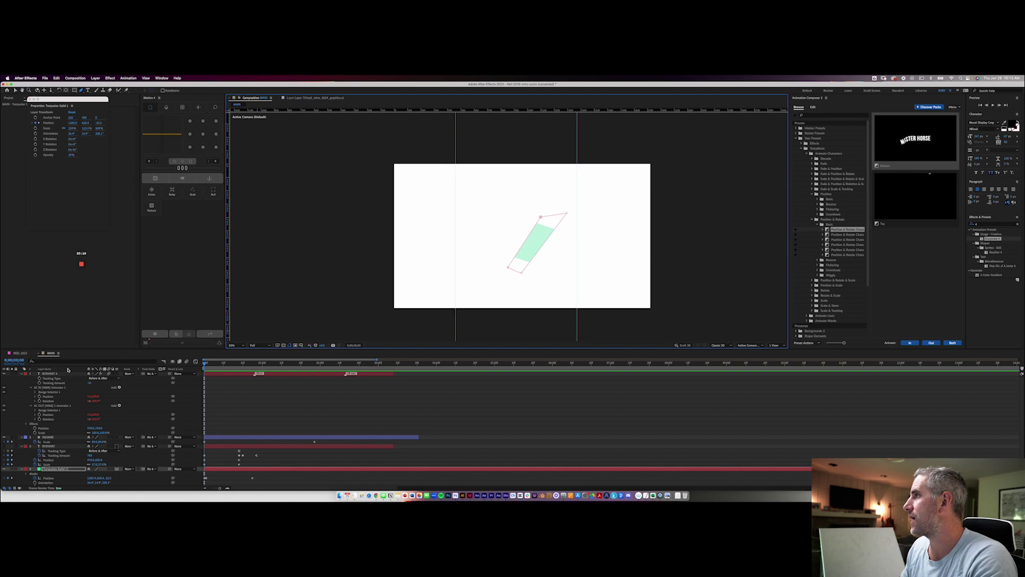
Step: Collapse the RYRYART 2, SQUARE, RYRYART and Turquoise Solid 1 layer properties
left_click(22, 374)
left_click(22, 378)
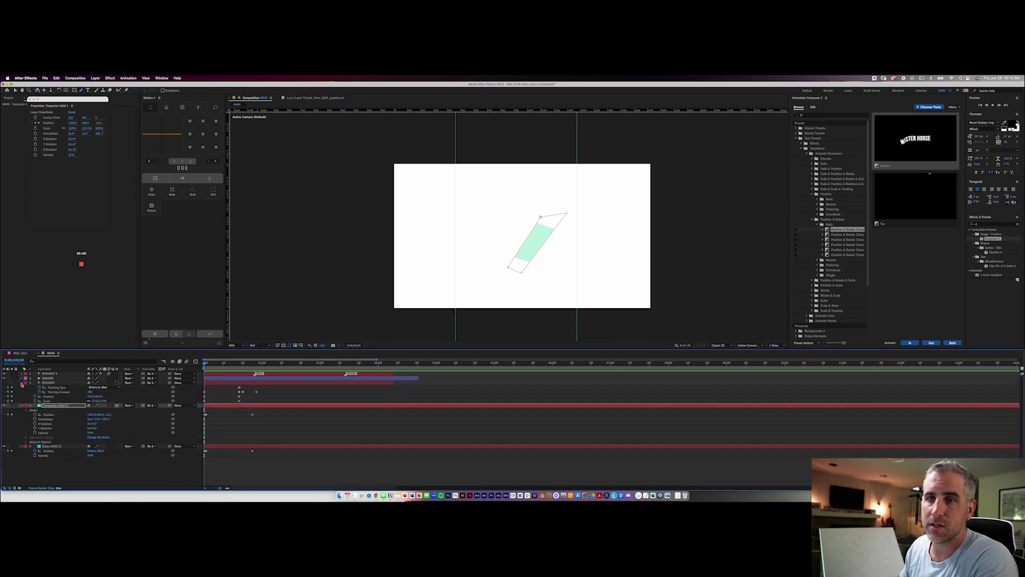
left_click(22, 382)
left_click(22, 388)
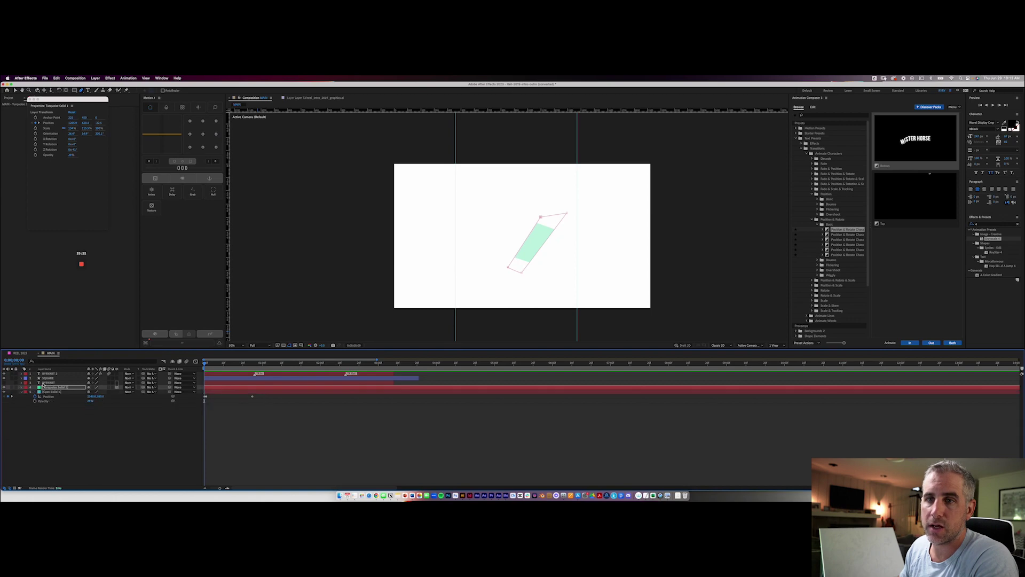